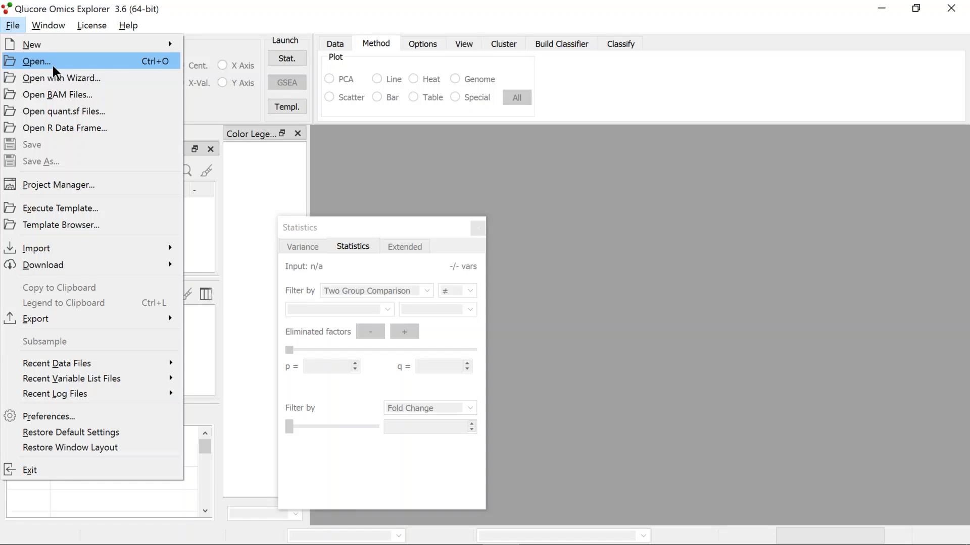
Open the NASH-dataset1.gedata data file
{"action": "left_click", "coordinate": [48, 61]}
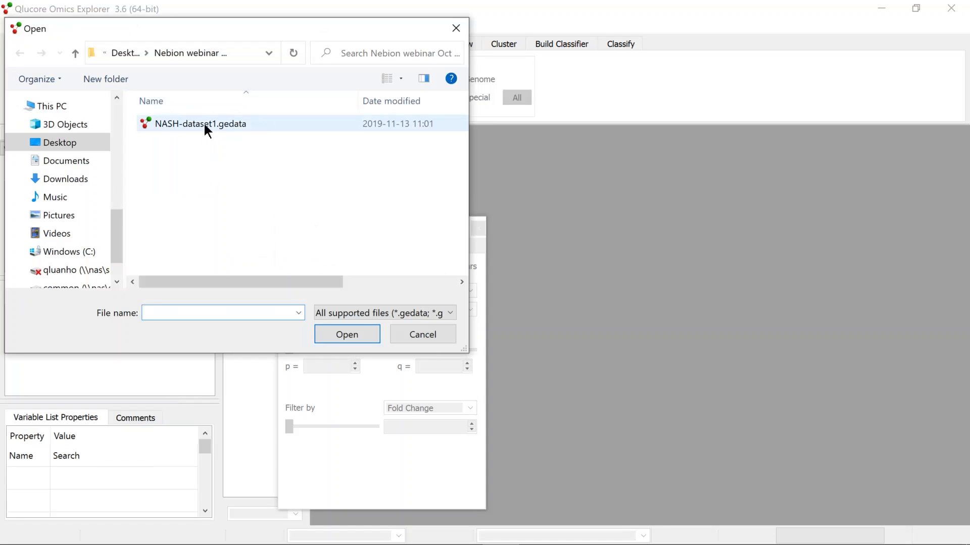
{"action": "left_click", "coordinate": [207, 129]}
{"action": "double_click", "coordinate": [205, 125]}
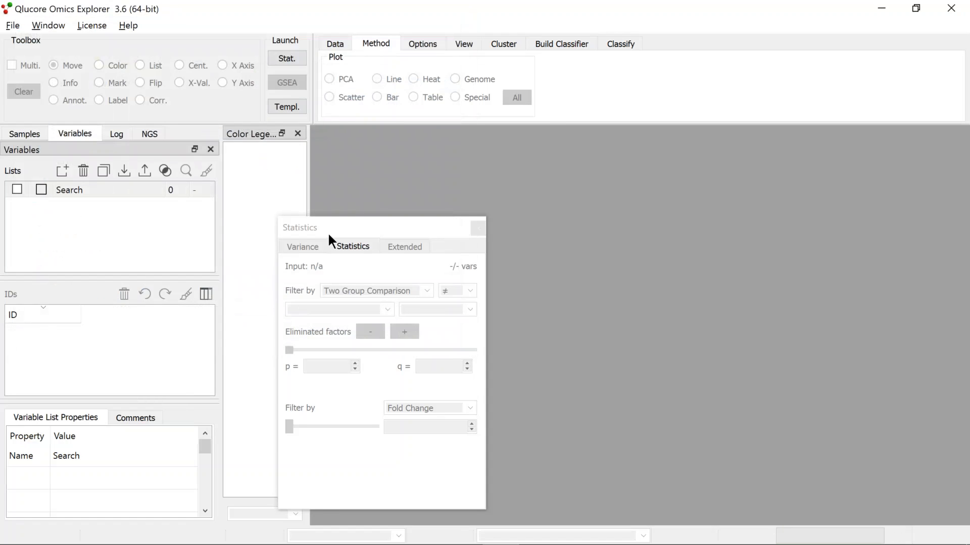
Maximize the PCA plot window and move the Statistics dialog out of the way
{"action": "left_click_drag", "start_coordinate": [338, 238], "coordinate": [228, 262]}
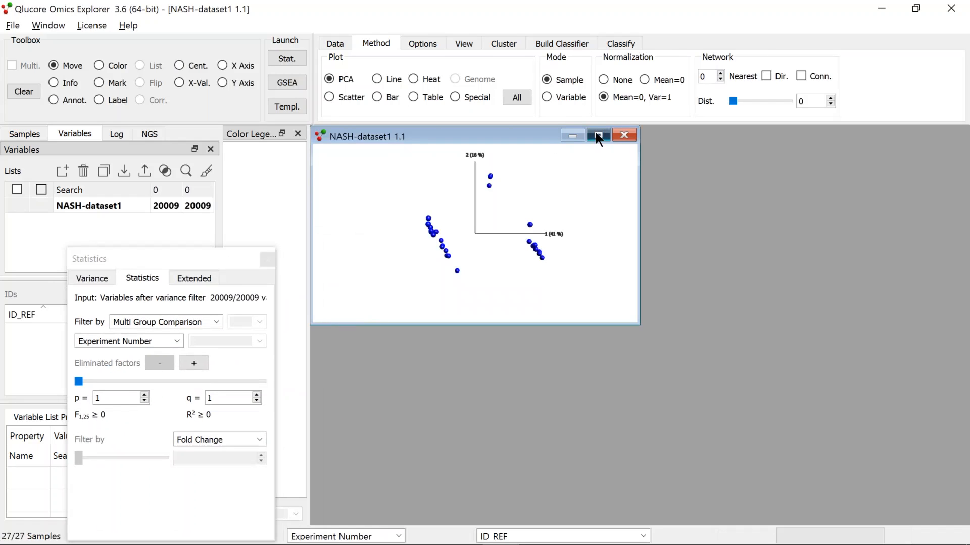
{"action": "left_click", "coordinate": [596, 136]}
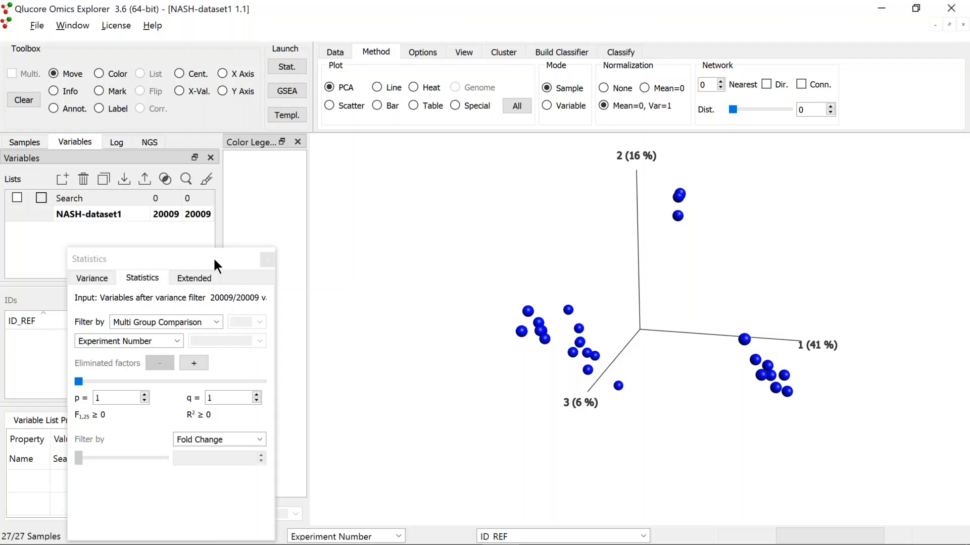
{"action": "left_click_drag", "start_coordinate": [213, 264], "coordinate": [222, 185]}
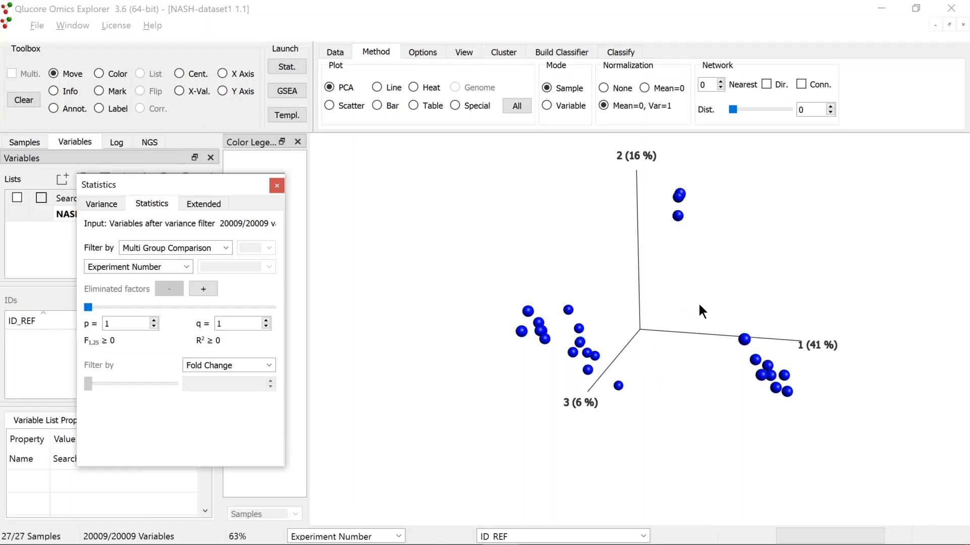
{"action": "left_click_drag", "start_coordinate": [698, 295], "coordinate": [725, 270]}
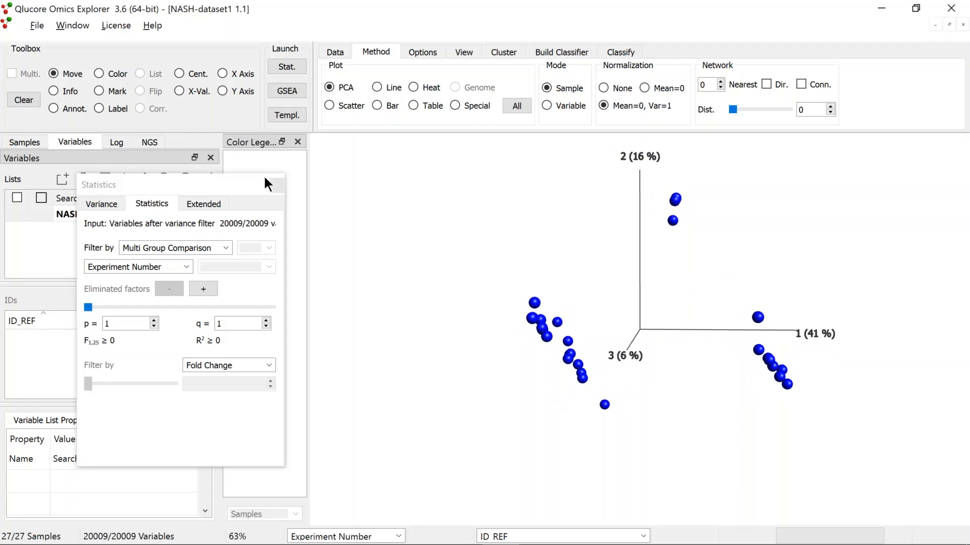
{"action": "left_click_drag", "start_coordinate": [251, 175], "coordinate": [253, 255]}
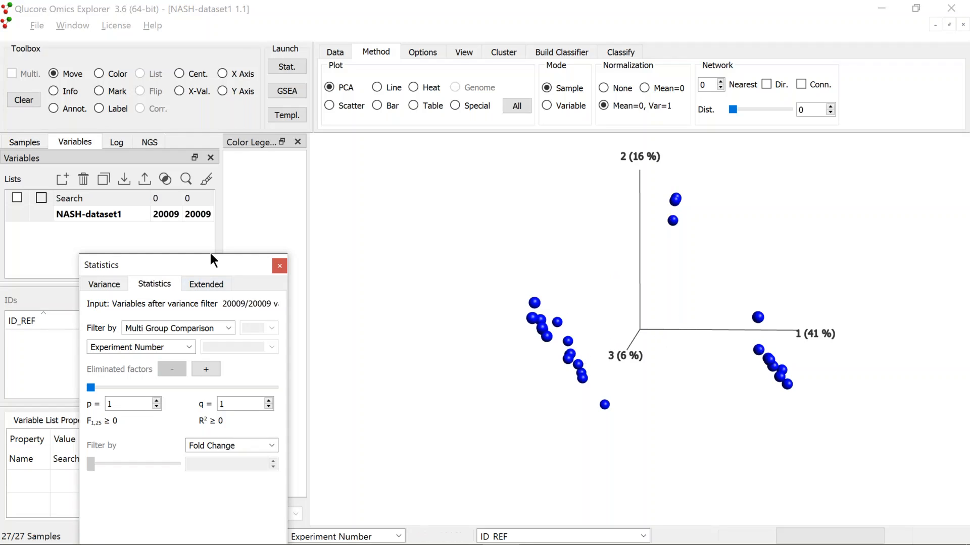
Color the samples in the PCA plot by the diet formulation annotation
{"action": "left_click", "coordinate": [22, 135]}
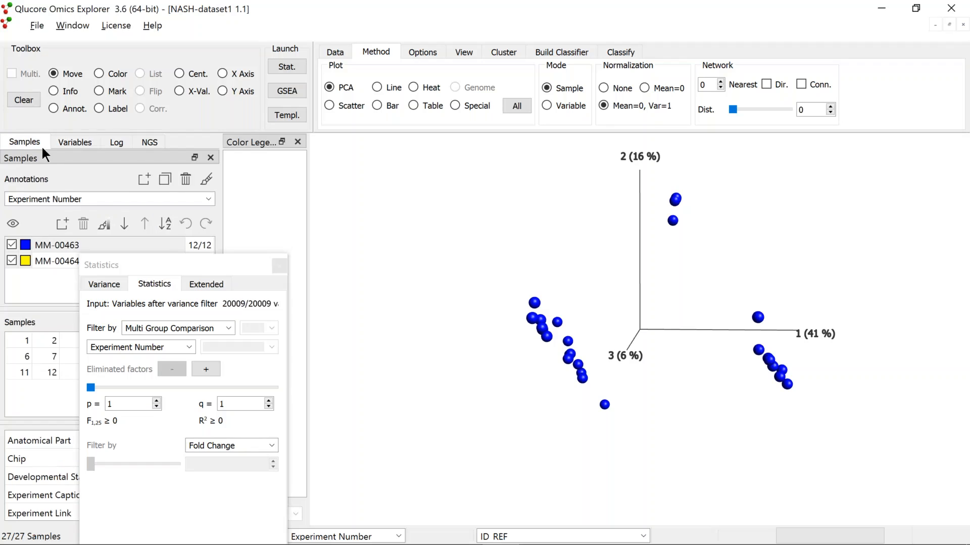
{"action": "left_click", "coordinate": [209, 198]}
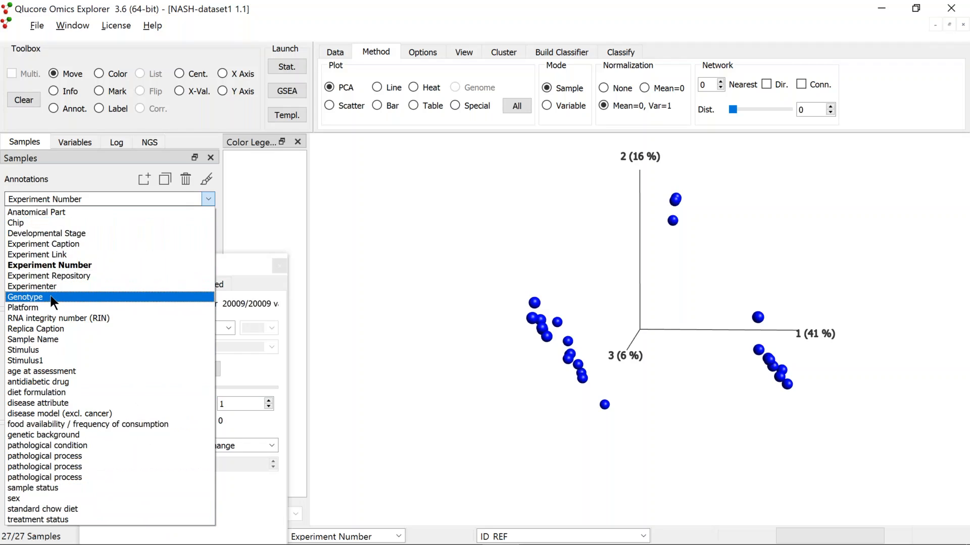
{"action": "left_click", "coordinate": [45, 392]}
{"action": "left_click_drag", "start_coordinate": [187, 263], "coordinate": [186, 343]}
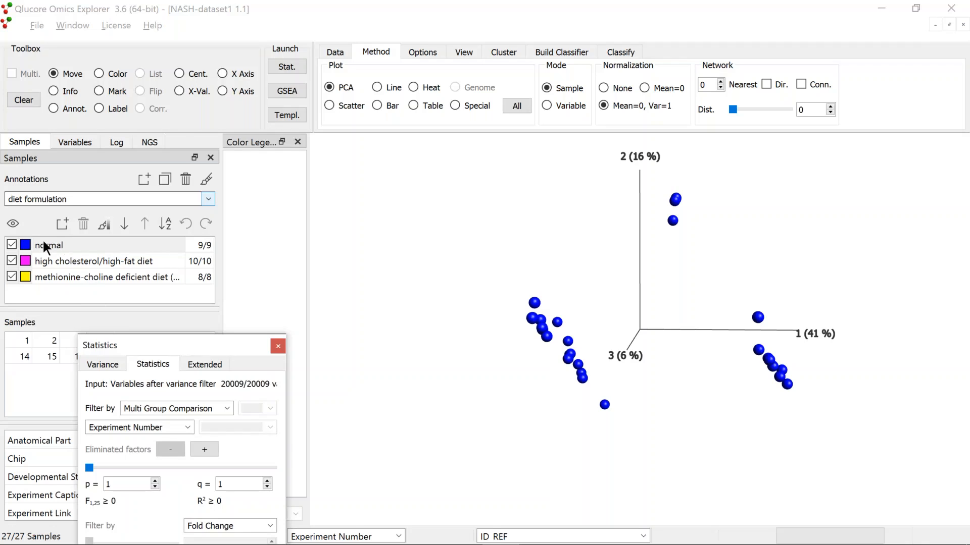
{"action": "left_click", "coordinate": [206, 180]}
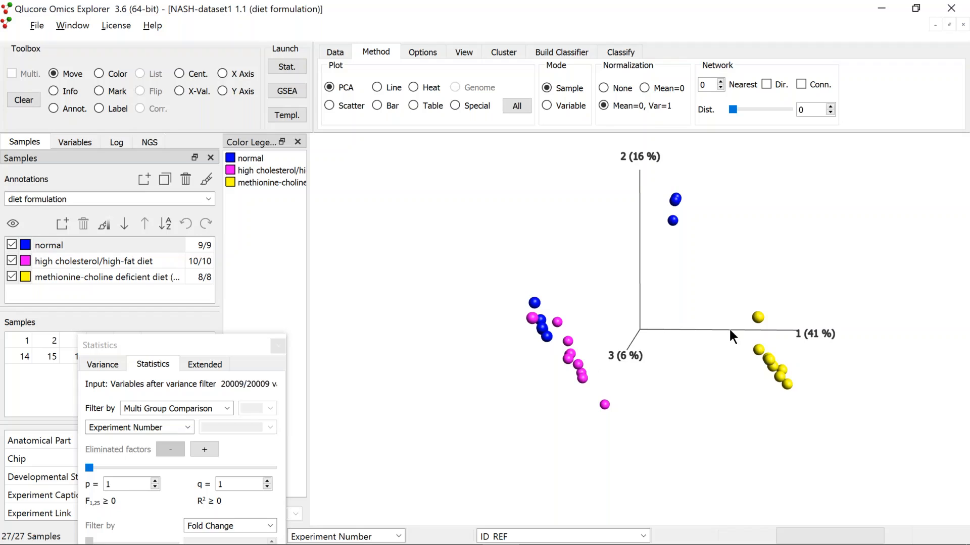
Duplicate the PCA plot into a second window and color its samples by Stimulus1
{"action": "right_click", "coordinate": [406, 249]}
{"action": "left_click", "coordinate": [461, 274]}
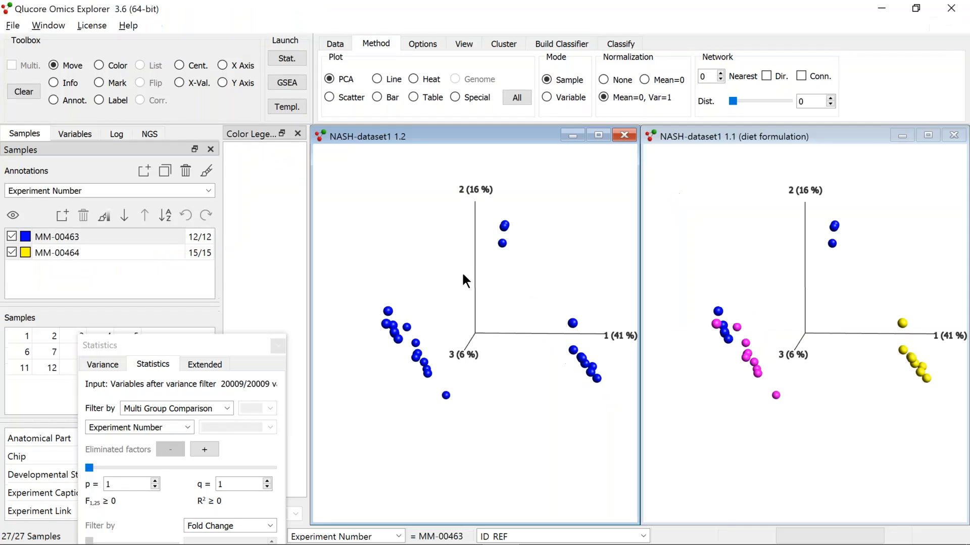
{"action": "left_click", "coordinate": [208, 191]}
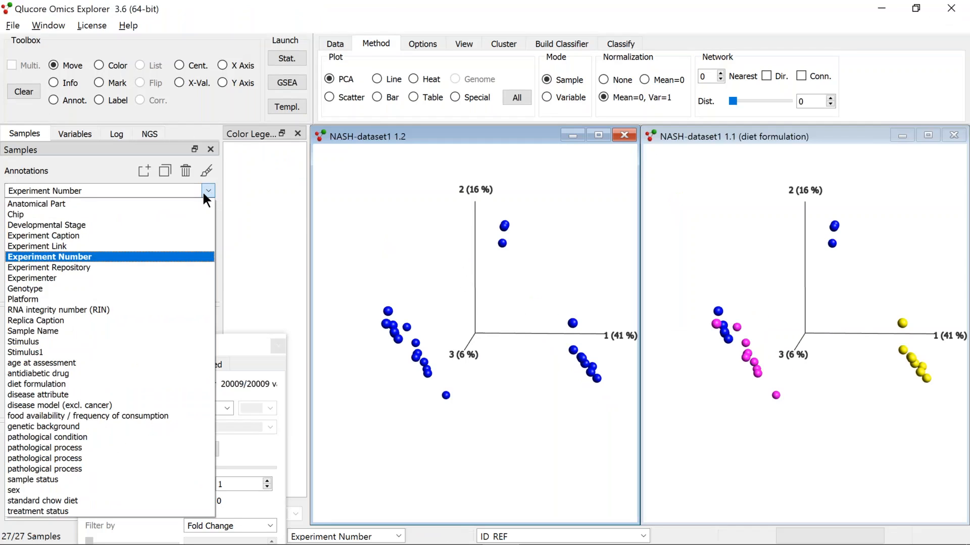
{"action": "left_click", "coordinate": [75, 349]}
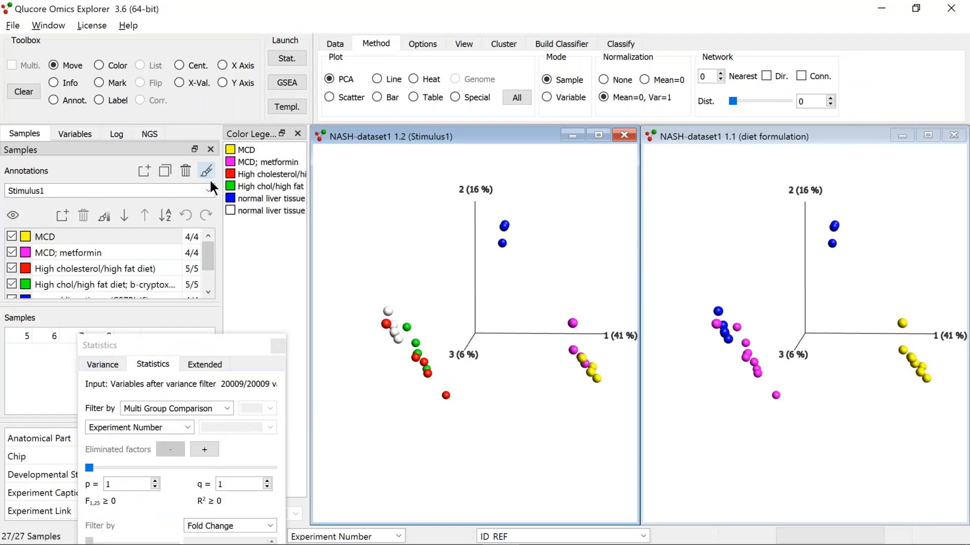
{"action": "mouse_move", "coordinate": [207, 256]}
{"action": "left_mouse_down"}
{"action": "mouse_move", "coordinate": [208, 280]}
{"action": "mouse_move", "coordinate": [209, 245]}
{"action": "left_mouse_up"}
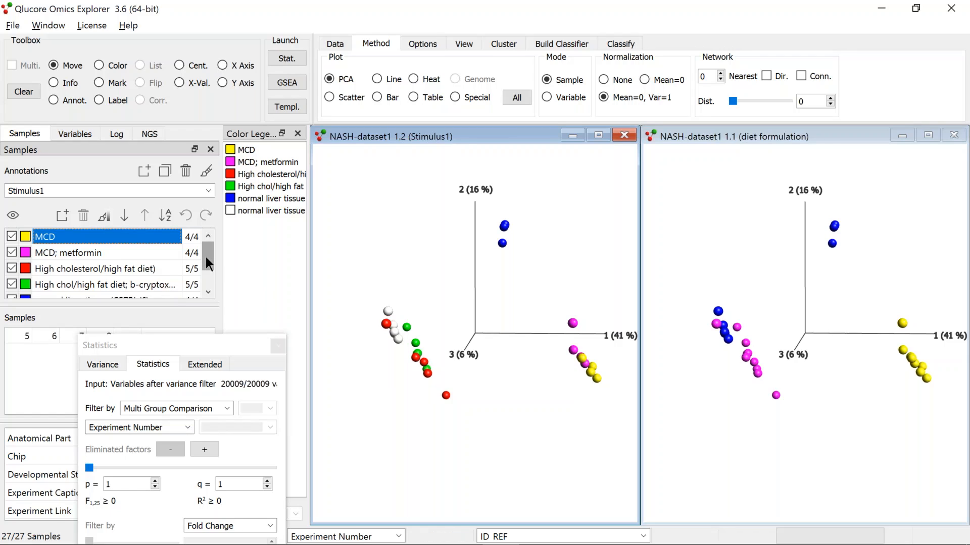
Hide both high cholesterol/high fat diet groups and the normal liver tissue (C57BL/6J) samples
{"action": "left_click", "coordinate": [12, 268]}
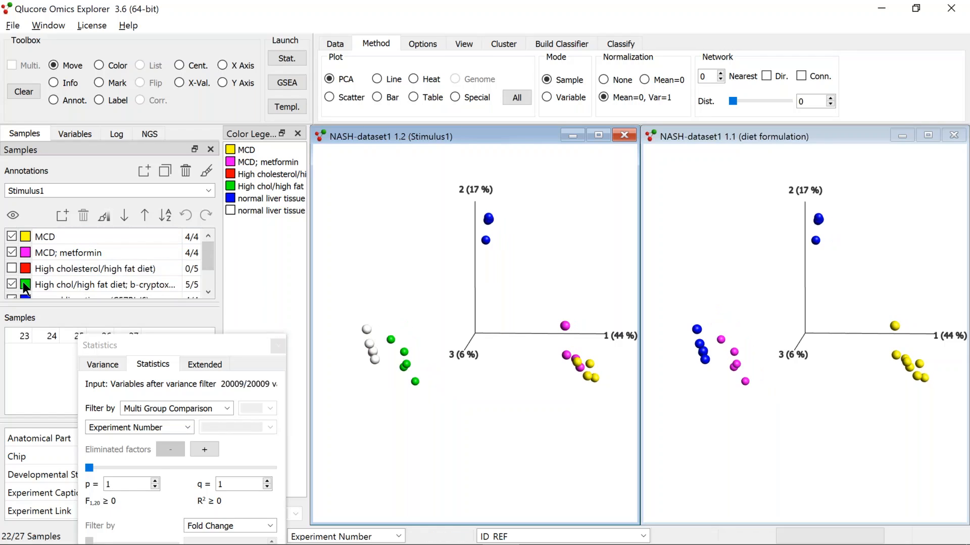
{"action": "left_click", "coordinate": [23, 285]}
{"action": "left_click_drag", "start_coordinate": [211, 261], "coordinate": [202, 286]}
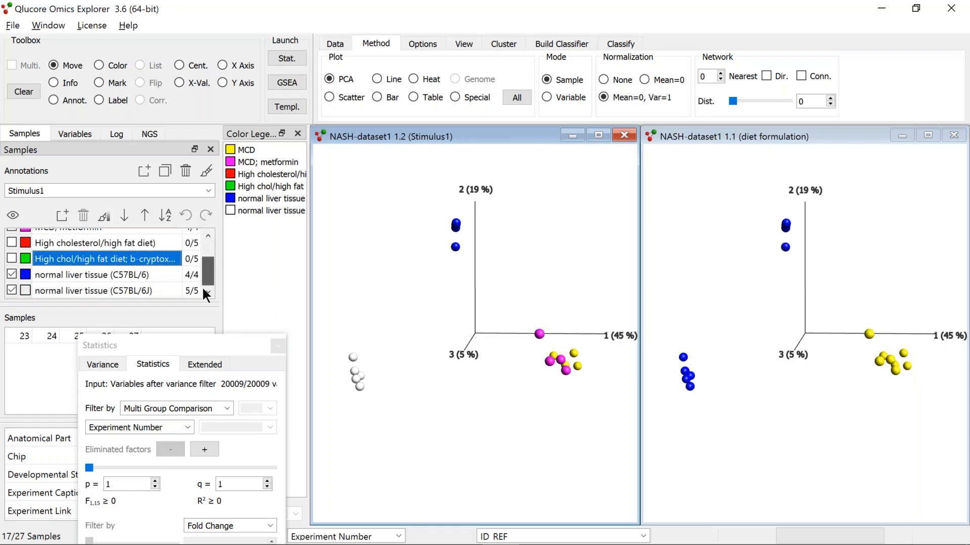
{"action": "left_click", "coordinate": [12, 290]}
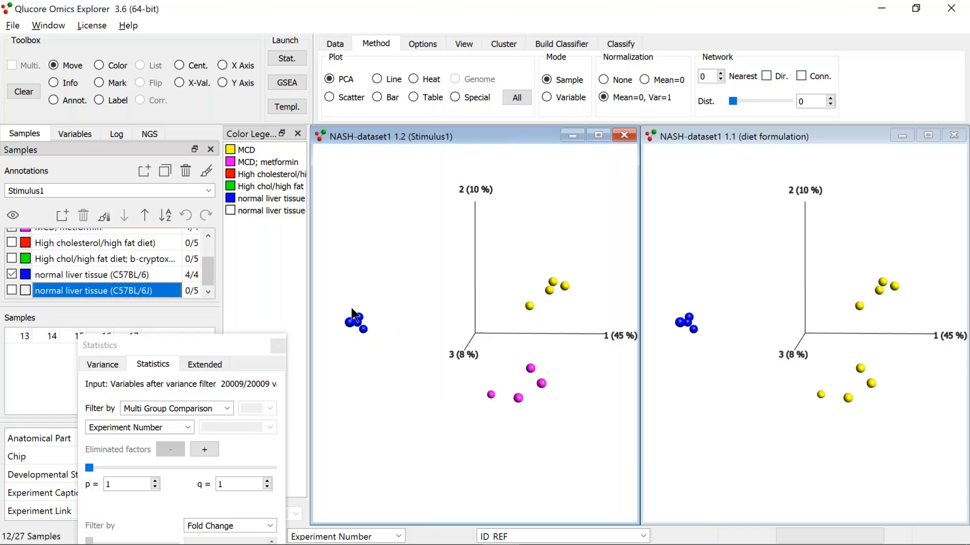
{"action": "left_click_drag", "start_coordinate": [203, 271], "coordinate": [204, 253]}
Maximize the Stimulus1 plot and set the multi-group comparison in Statistics to Stimulus1
{"action": "left_click", "coordinate": [598, 135]}
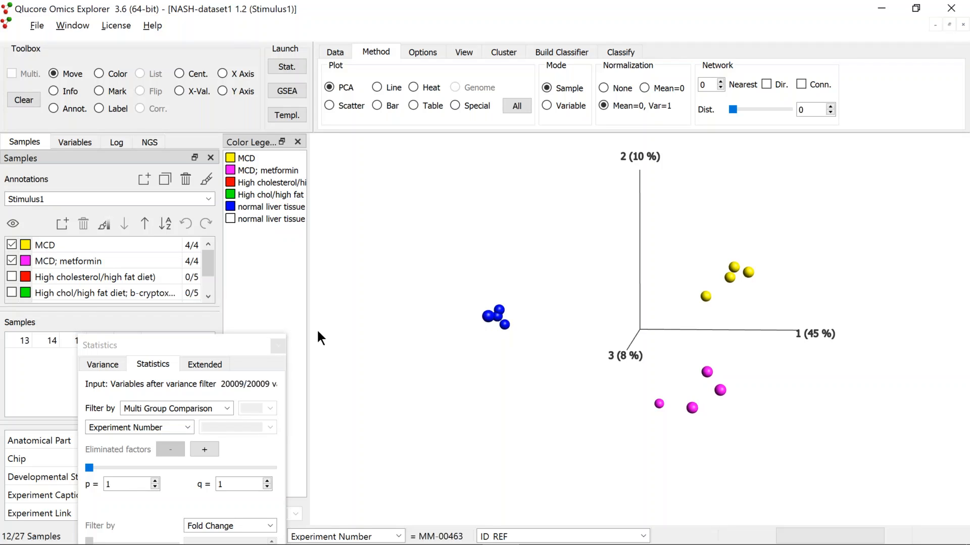
{"action": "left_click_drag", "start_coordinate": [252, 339], "coordinate": [271, 238]}
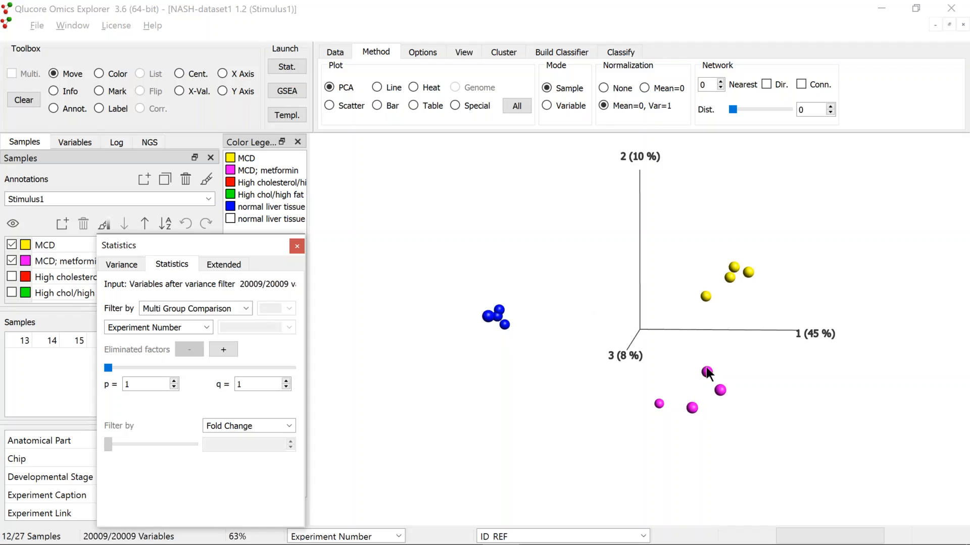
{"action": "mouse_move", "coordinate": [705, 299]}
{"action": "left_click", "coordinate": [206, 327]}
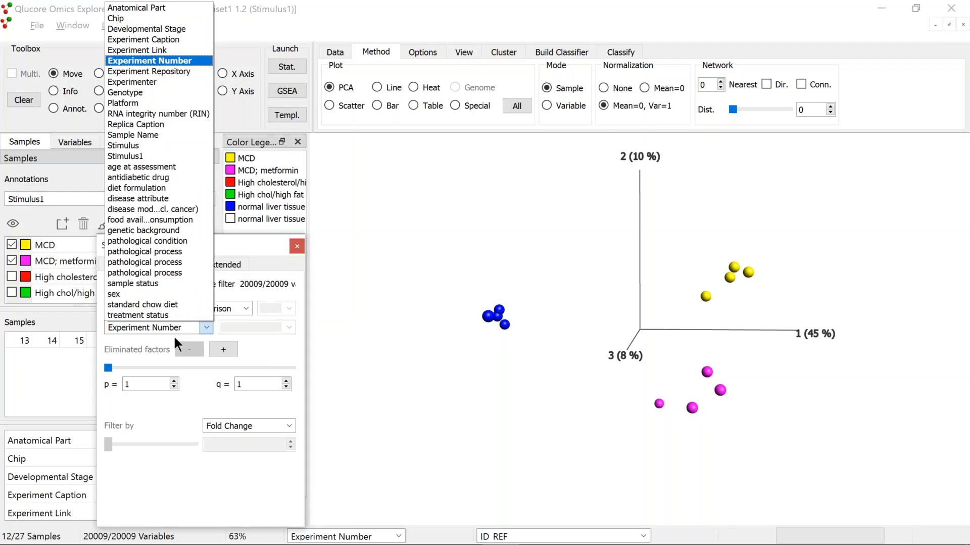
{"action": "left_click", "coordinate": [157, 155]}
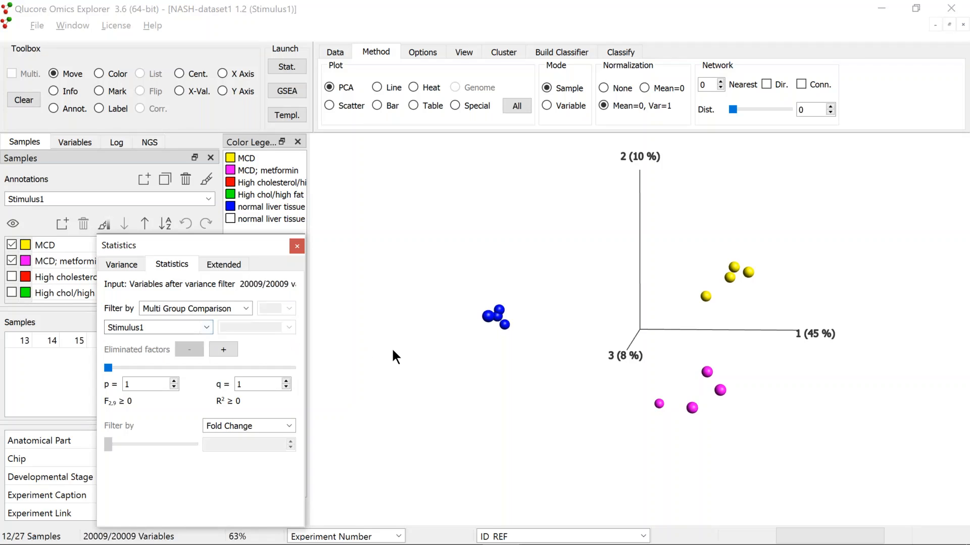
Tighten the p-value filter to p = 4.2e-6
{"action": "left_click_drag", "start_coordinate": [108, 367], "coordinate": [137, 369]}
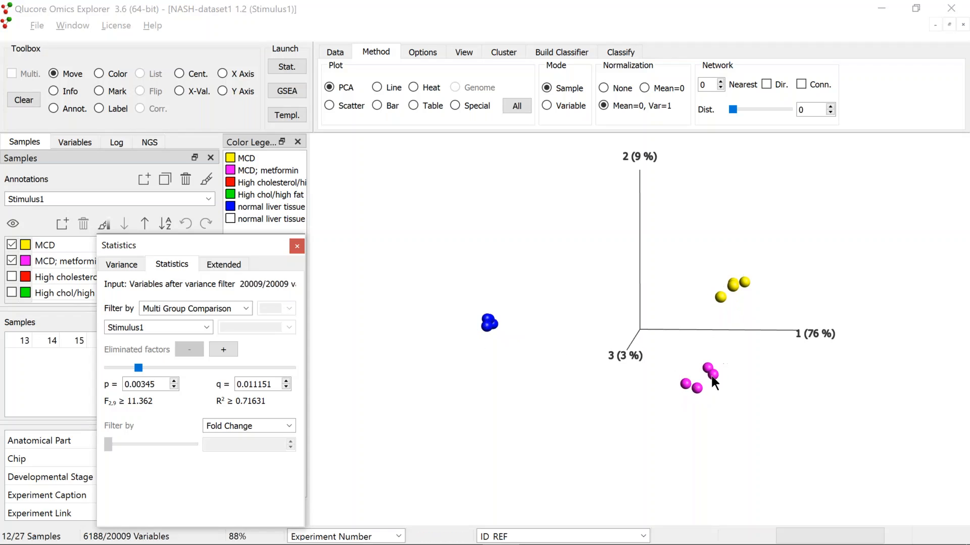
{"action": "left_click_drag", "start_coordinate": [697, 375], "coordinate": [759, 298]}
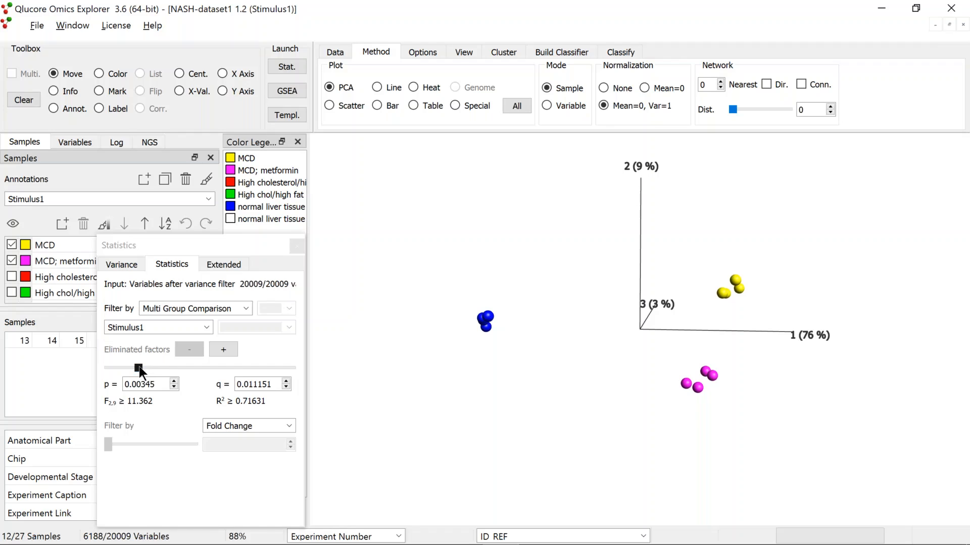
{"action": "left_click_drag", "start_coordinate": [138, 366], "coordinate": [171, 365]}
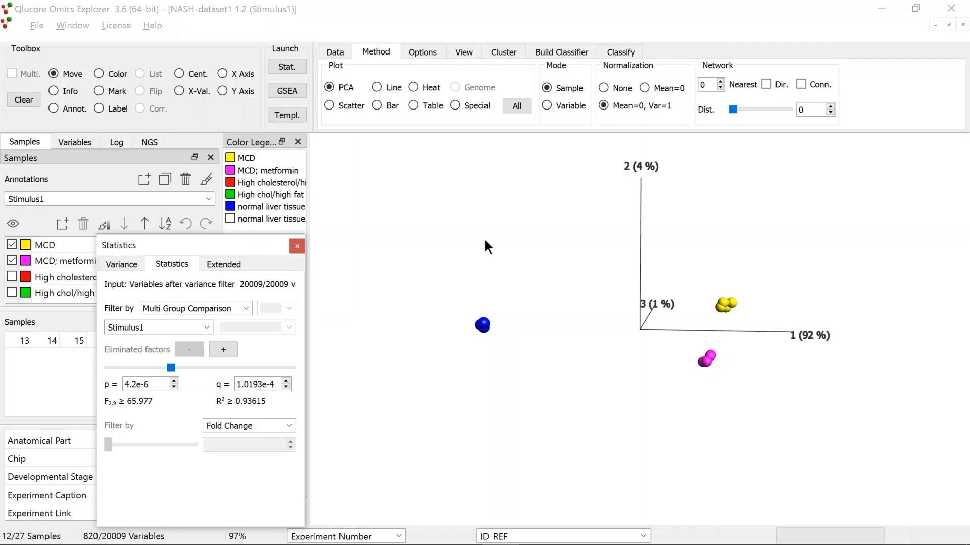
Restore the tiled windows and switch the diet formulation plot to a heat map
{"action": "double_click", "coordinate": [485, 240]}
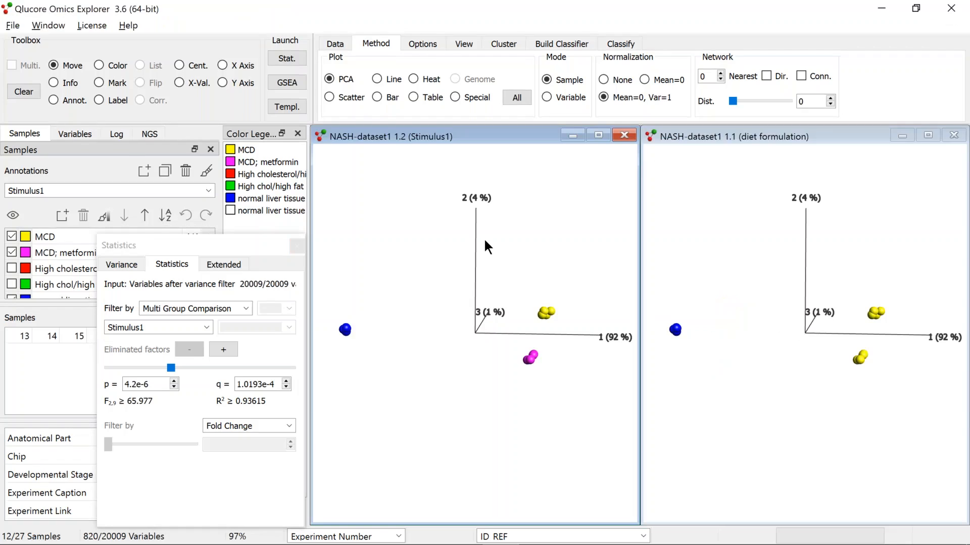
{"action": "left_click", "coordinate": [831, 343]}
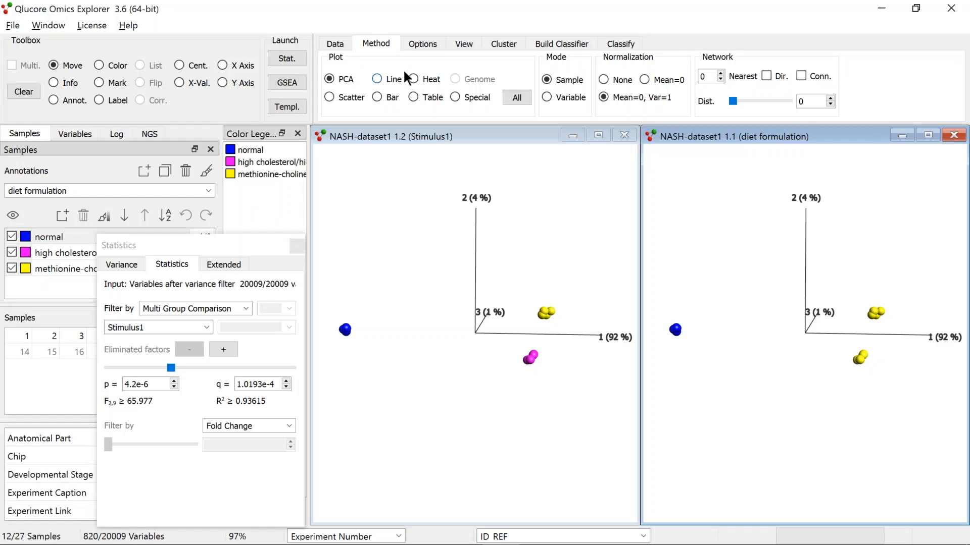
{"action": "left_click", "coordinate": [413, 79]}
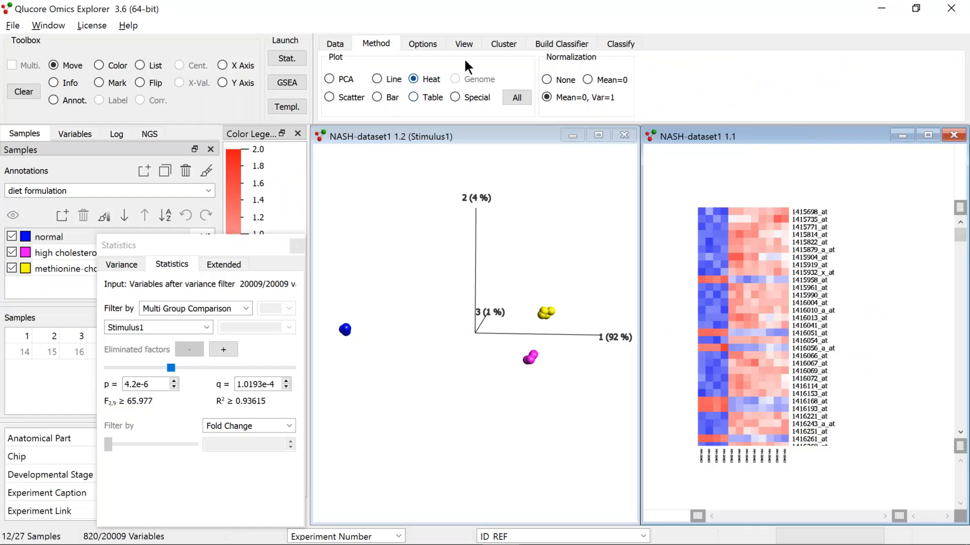
Auto-fit the heat map's sample and variable sizes
{"action": "left_click", "coordinate": [464, 45]}
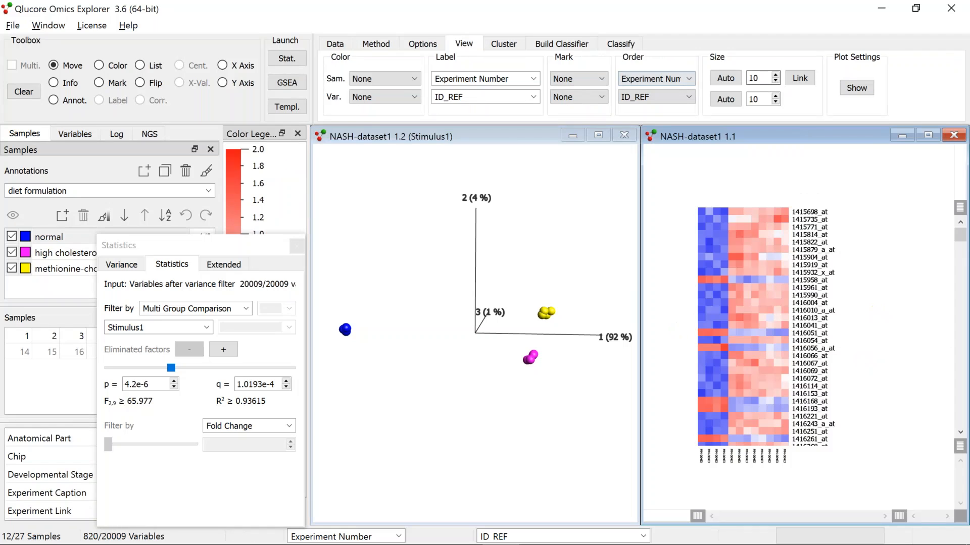
{"action": "left_click", "coordinate": [727, 77]}
{"action": "left_click", "coordinate": [729, 98]}
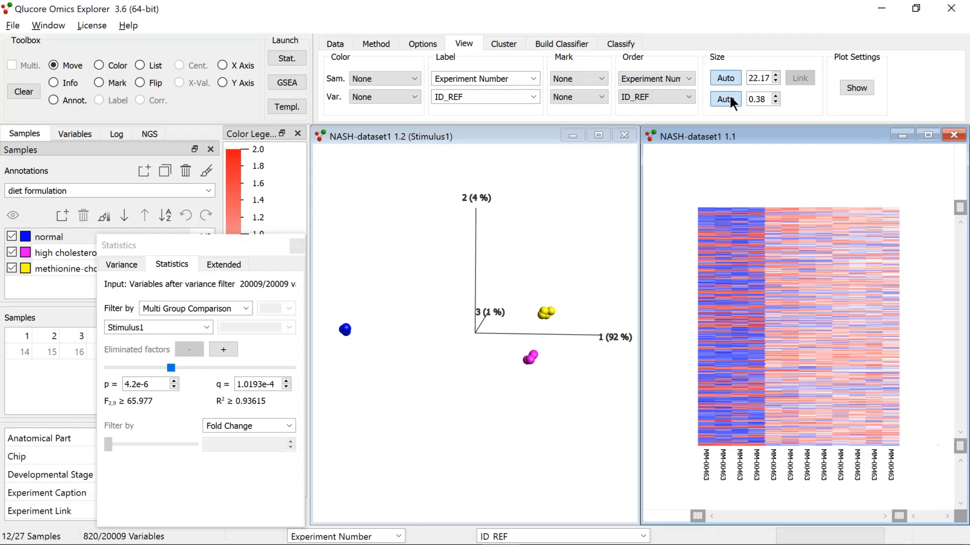
Order both the heat map's samples and variables by hierarchical clustering
{"action": "left_click", "coordinate": [690, 78]}
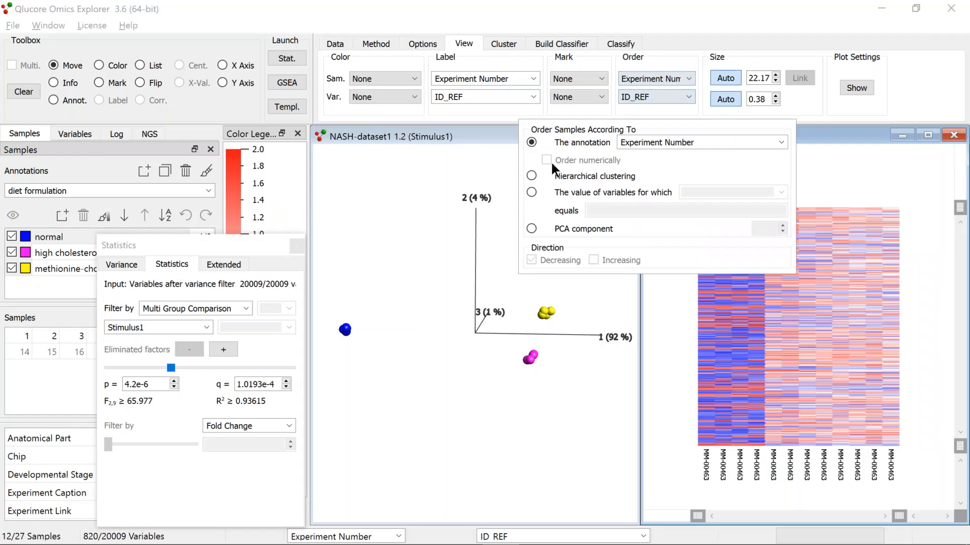
{"action": "left_click", "coordinate": [532, 177]}
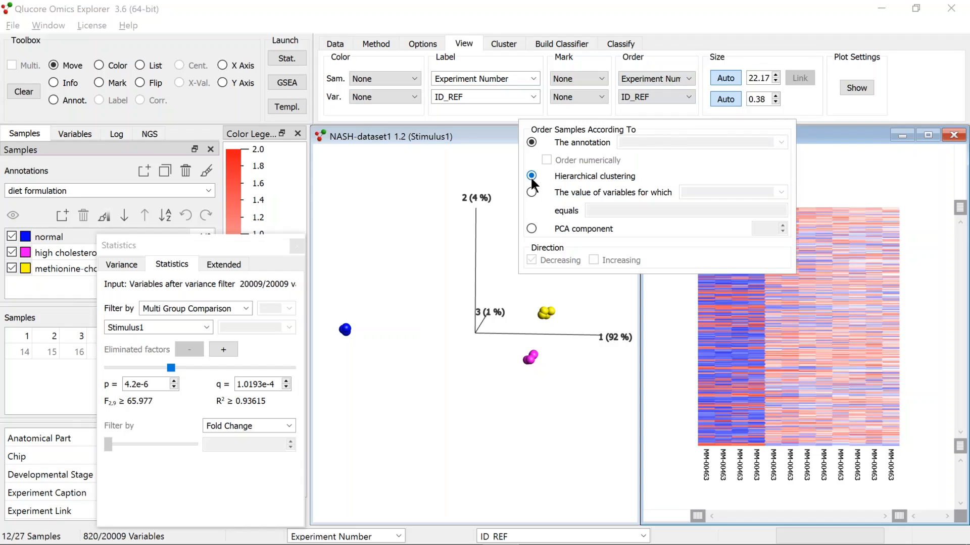
{"action": "left_click", "coordinate": [690, 97]}
{"action": "left_click", "coordinate": [679, 98]}
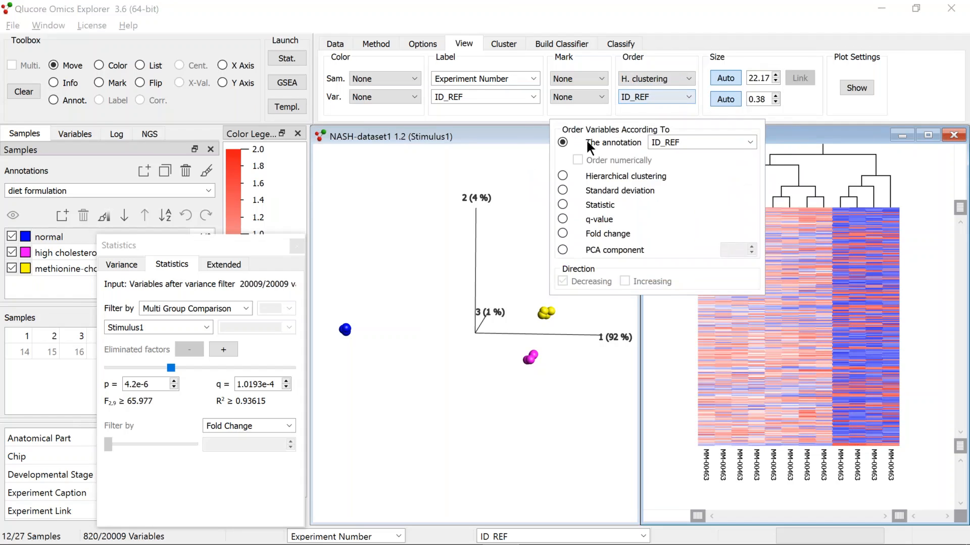
{"action": "left_click", "coordinate": [563, 176]}
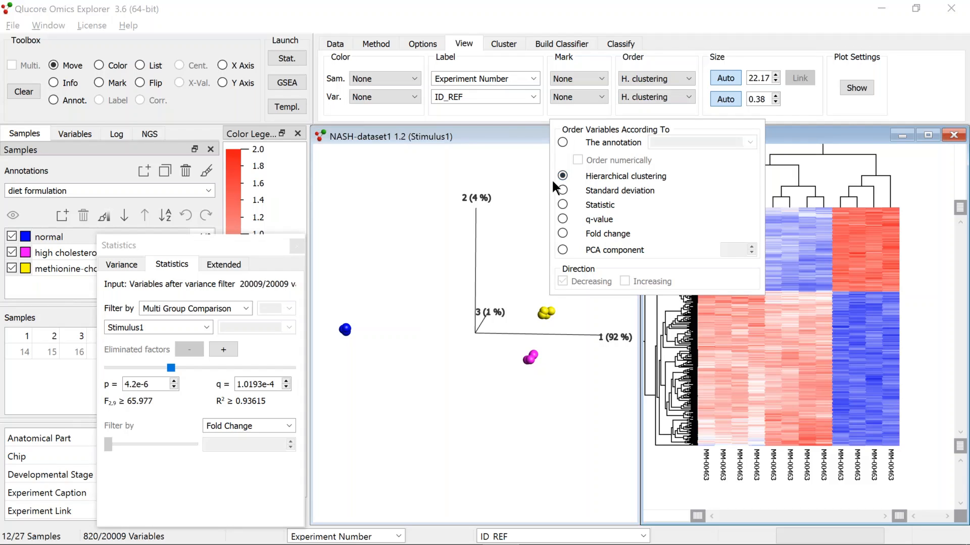
{"action": "left_click", "coordinate": [441, 180]}
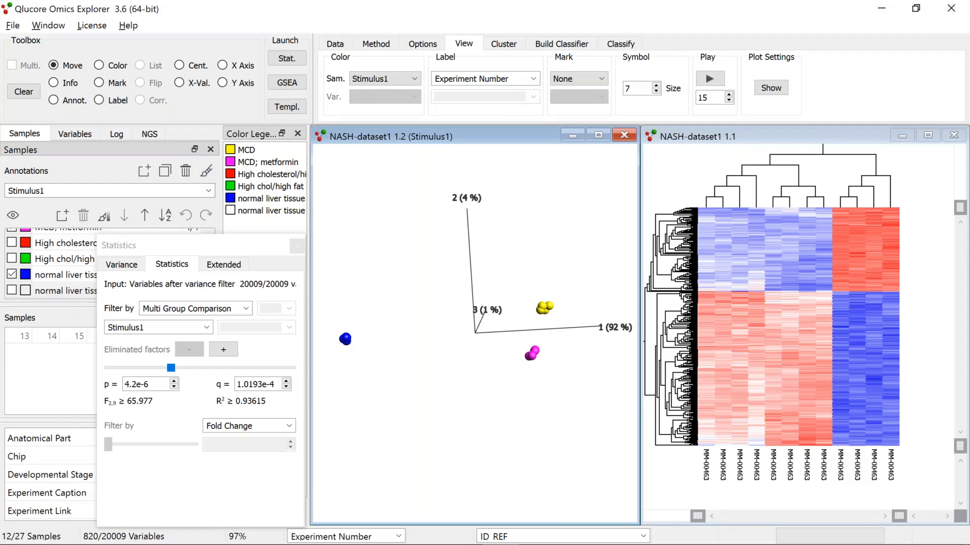
Color the heat map's samples by the Stimulus1 annotation
{"action": "left_click", "coordinate": [770, 178]}
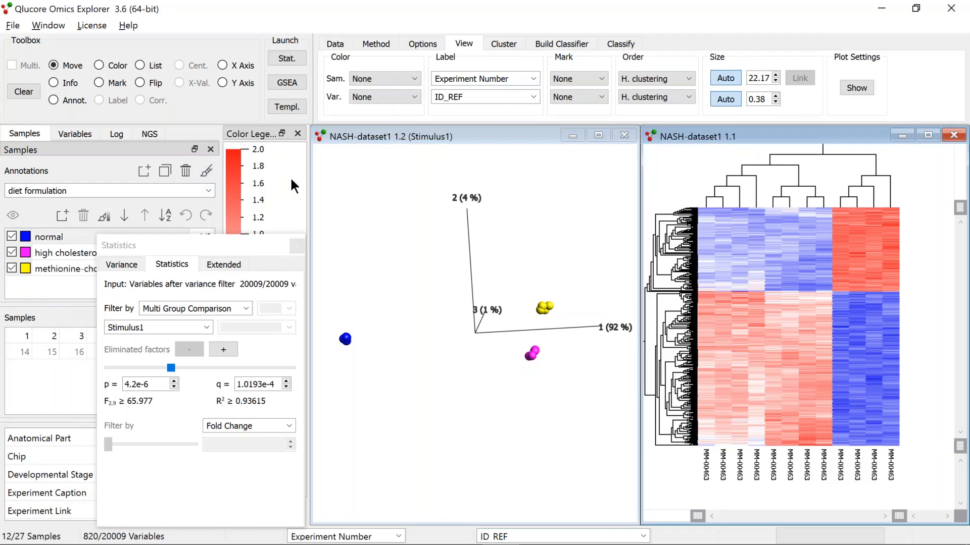
{"action": "left_click", "coordinate": [208, 190]}
{"action": "left_click", "coordinate": [72, 349]}
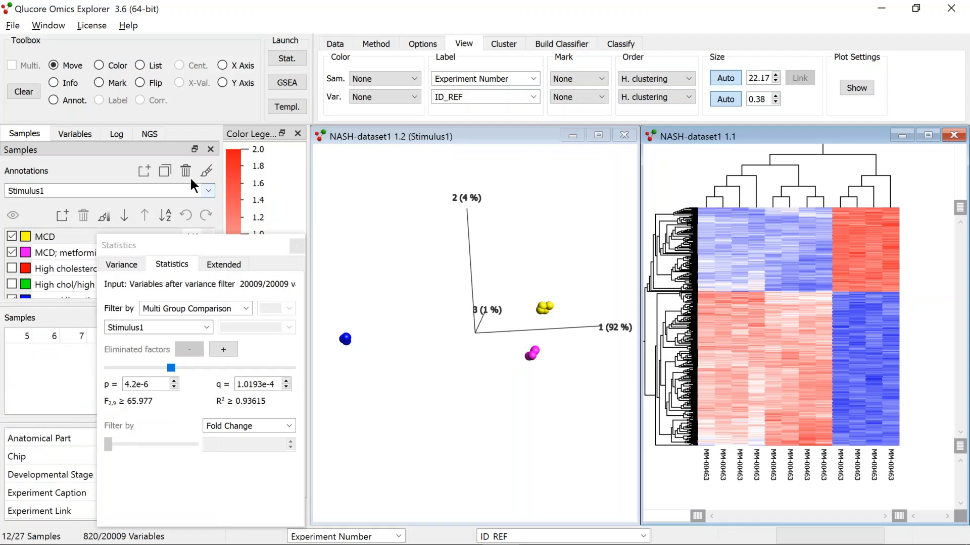
{"action": "left_click", "coordinate": [205, 169]}
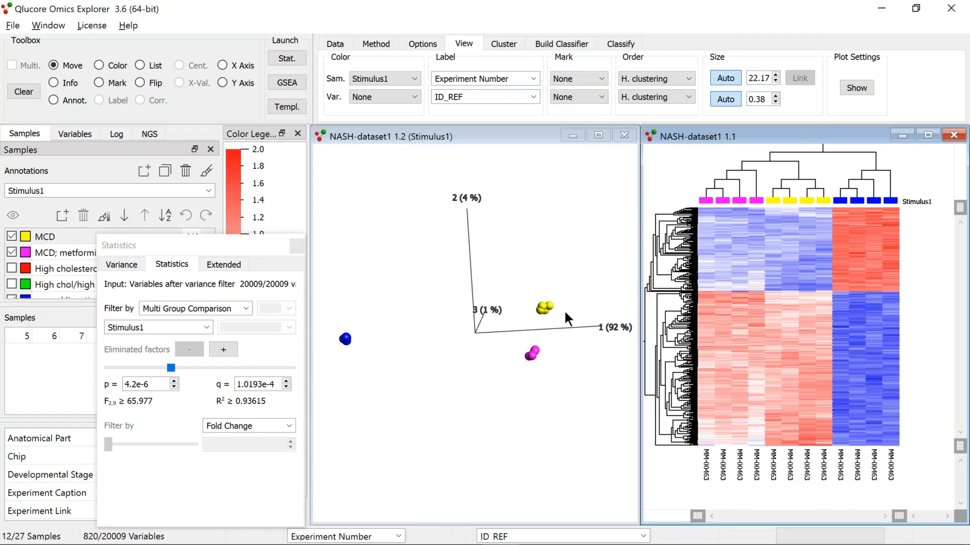
Flip the heat map's sample dendrogram to swap the MCD and MCD; metformin clusters
{"action": "left_click", "coordinate": [139, 83]}
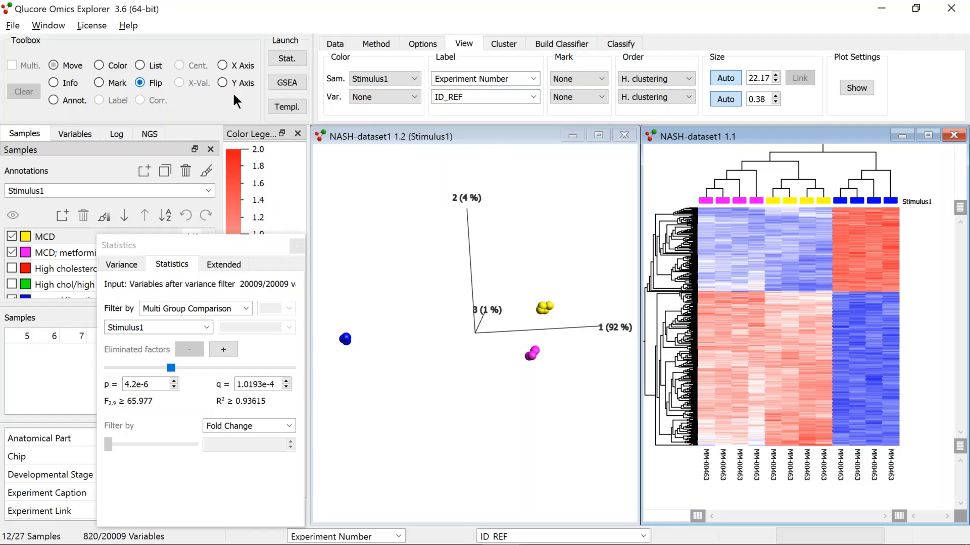
{"action": "left_click", "coordinate": [769, 161]}
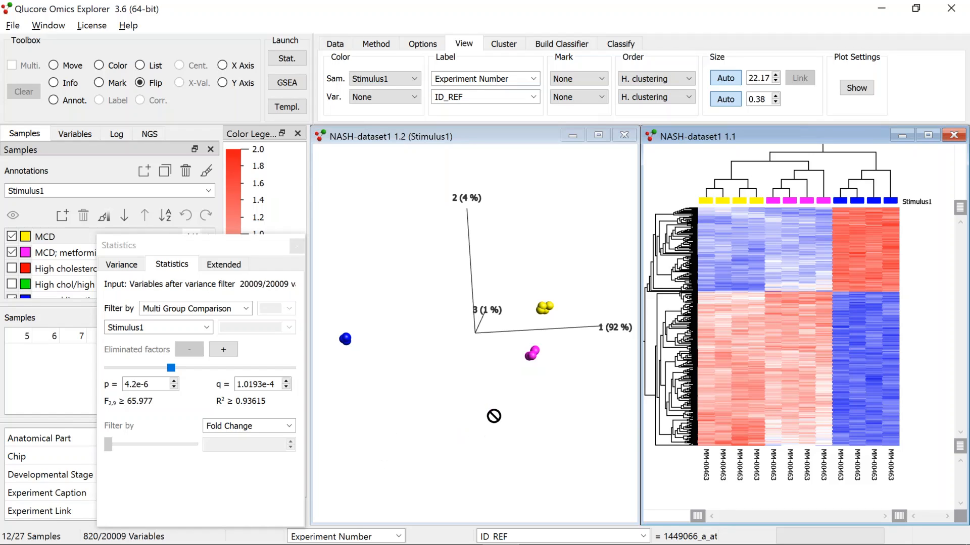
Open a new plot window from the PCA plot and maximize it
{"action": "right_click", "coordinate": [503, 261]}
{"action": "left_click", "coordinate": [555, 283]}
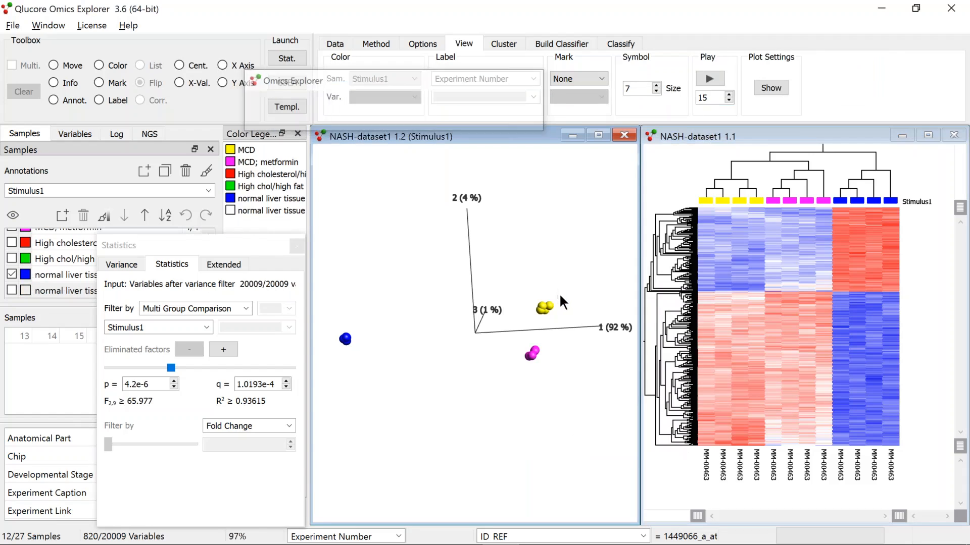
{"action": "left_click", "coordinate": [602, 137]}
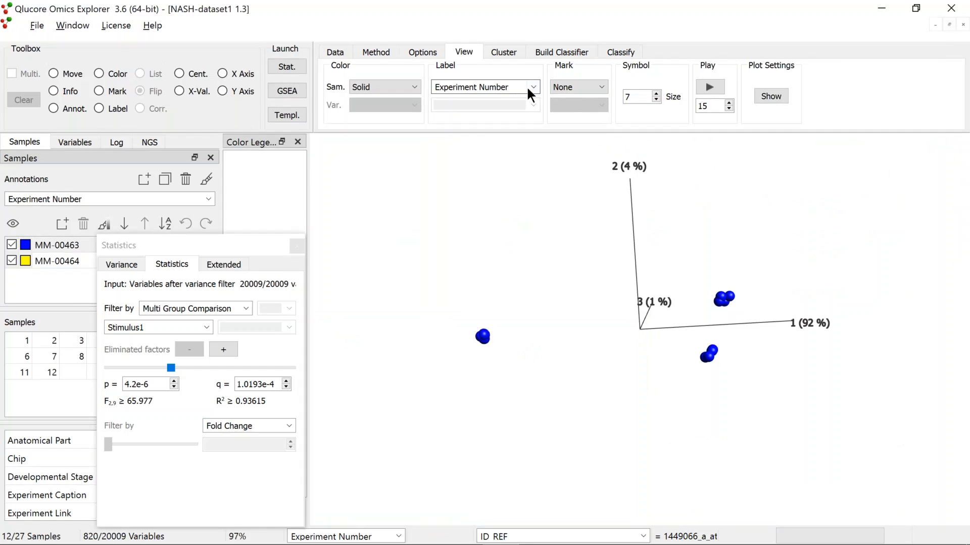
Change the new plot's method to a Box Sample plot
{"action": "left_click", "coordinate": [387, 50]}
{"action": "left_click", "coordinate": [515, 105]}
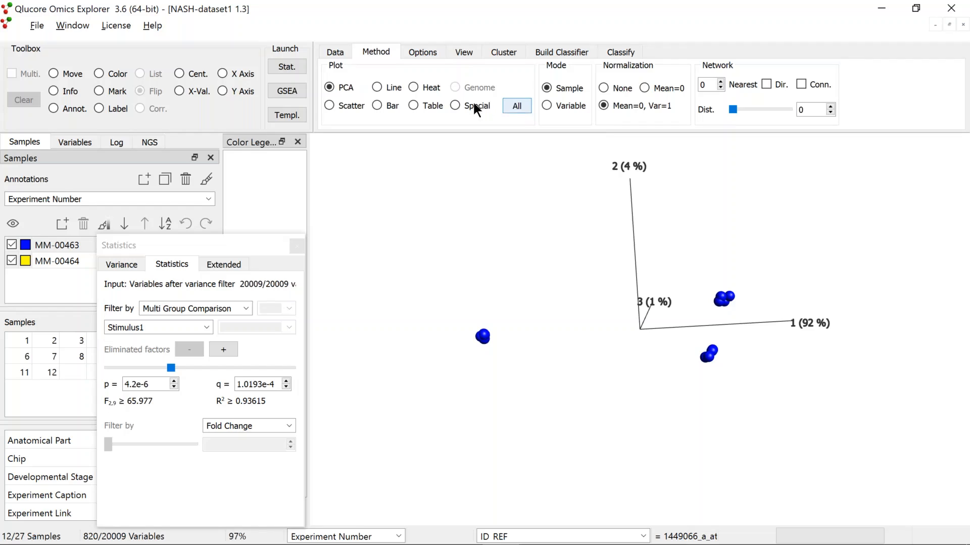
{"action": "left_click", "coordinate": [516, 105]}
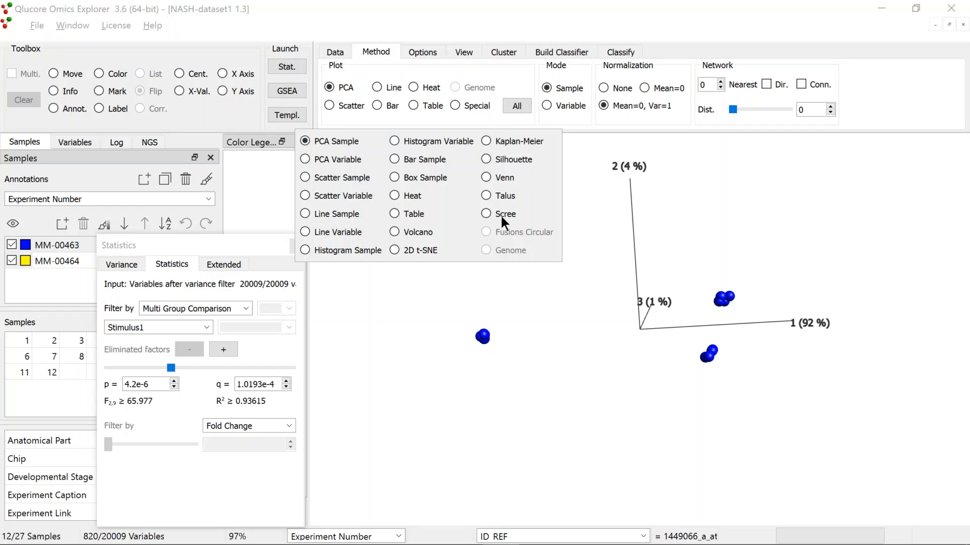
{"action": "left_click", "coordinate": [394, 177]}
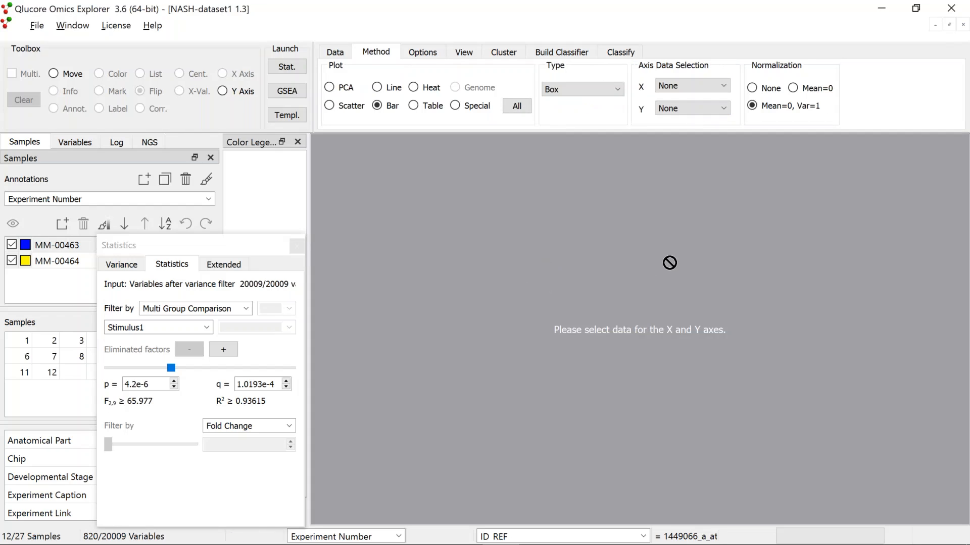
Set the box plot's X axis data to Box grouped by the Stimulus1 annotation
{"action": "left_click", "coordinate": [719, 84]}
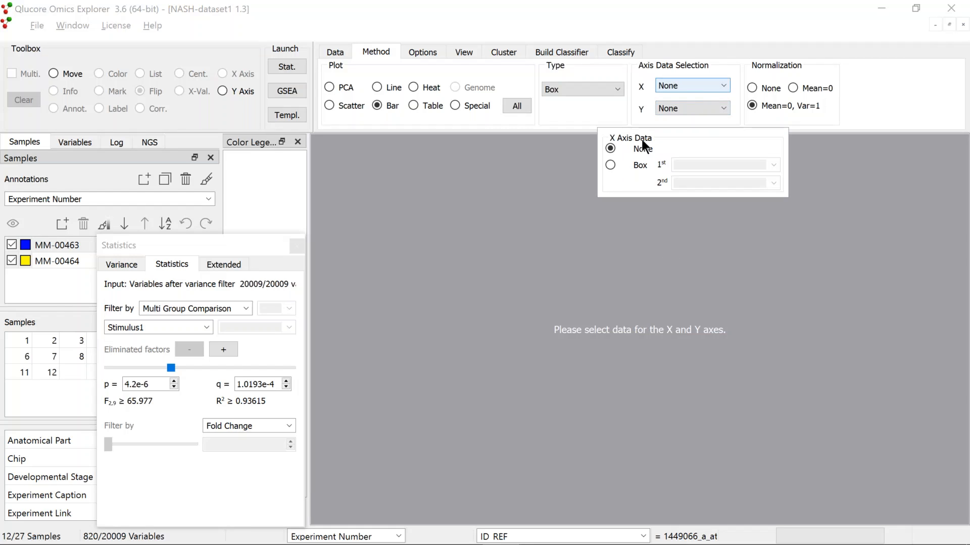
{"action": "left_click", "coordinate": [625, 164]}
{"action": "left_click", "coordinate": [771, 165]}
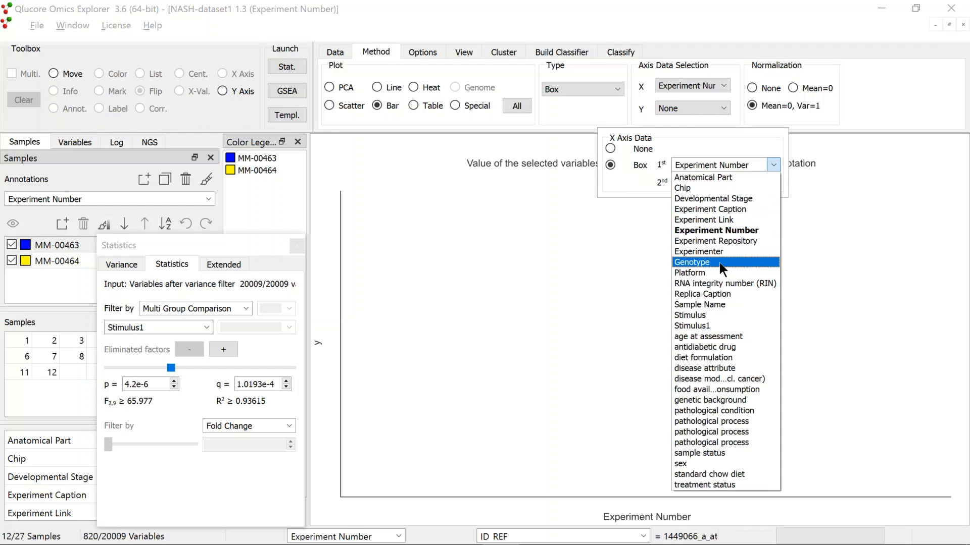
{"action": "left_click", "coordinate": [720, 325]}
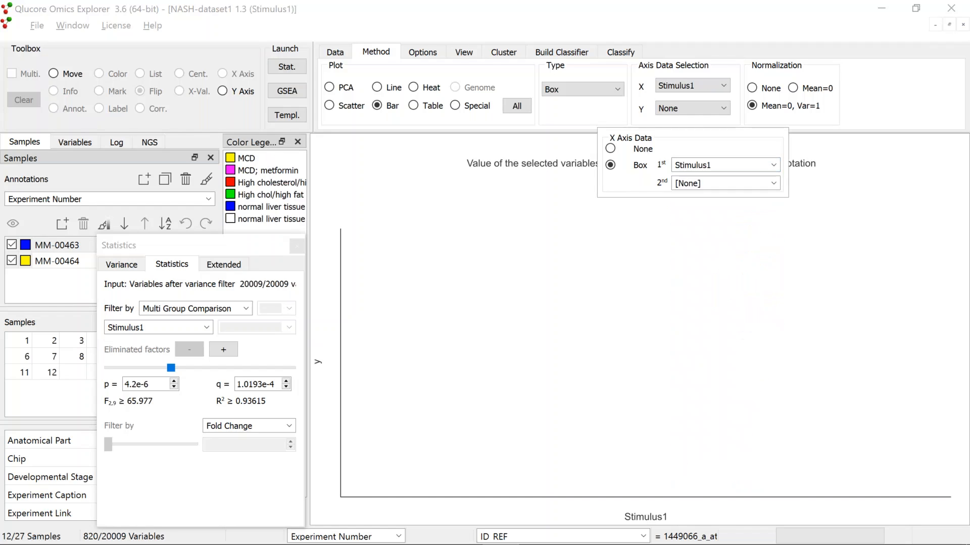
Set the Y axis to variables selected by the Y Axis tool and select the NASH-dataset1 variable list
{"action": "left_click", "coordinate": [723, 107]}
{"action": "left_click", "coordinate": [584, 162]}
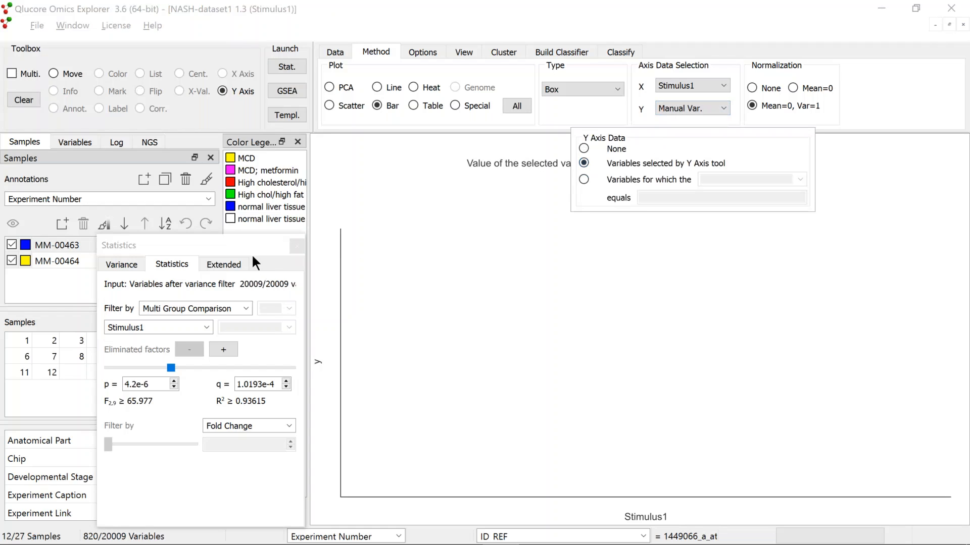
{"action": "left_click_drag", "start_coordinate": [242, 246], "coordinate": [268, 396]}
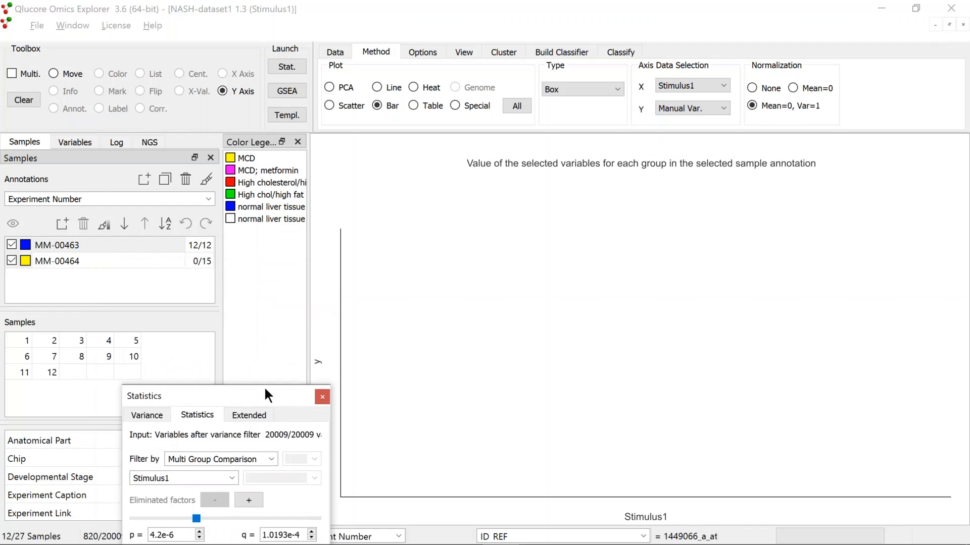
{"action": "left_click", "coordinate": [92, 138]}
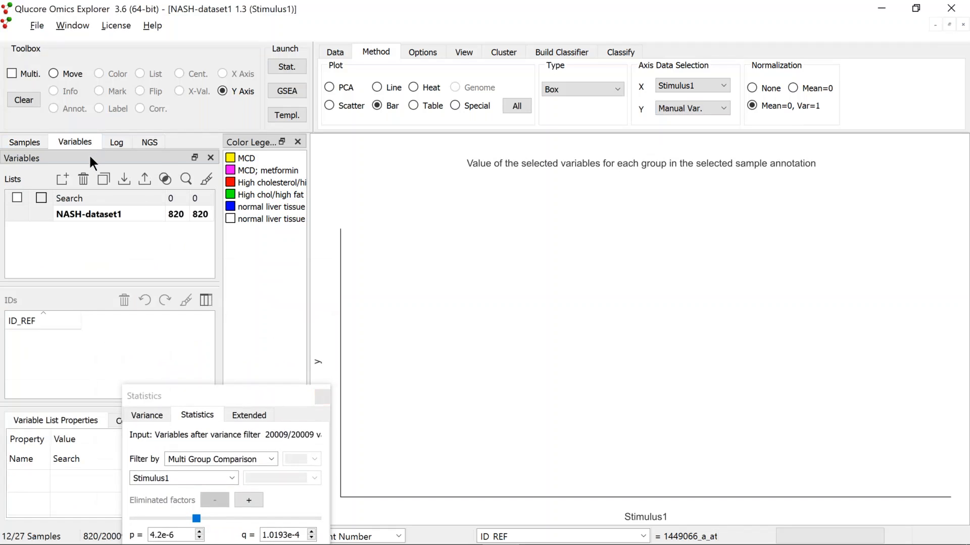
{"action": "left_click", "coordinate": [112, 216]}
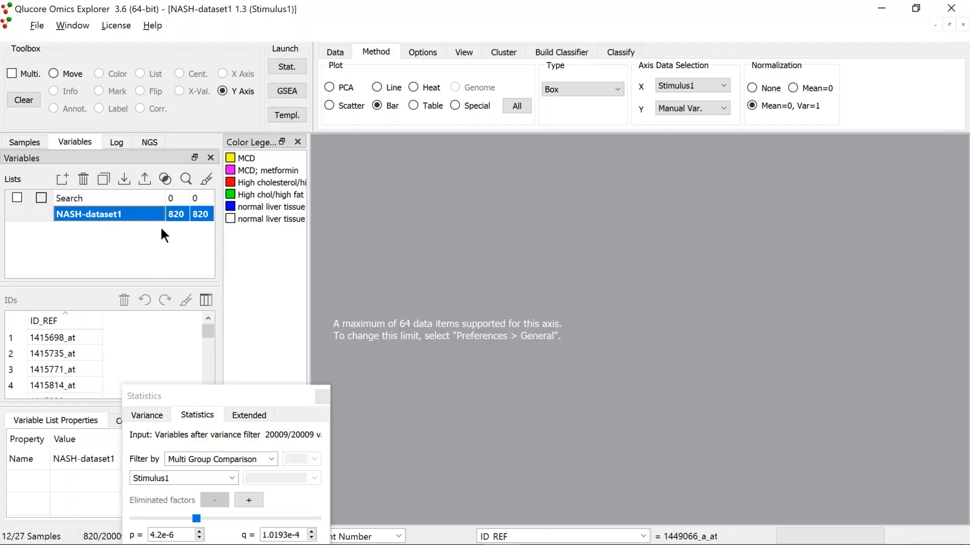
Add Gene Symbol and q-value columns to the variable ID list and sort it by q-value
{"action": "left_click_drag", "start_coordinate": [195, 213], "coordinate": [203, 302]}
{"action": "left_click", "coordinate": [205, 301]}
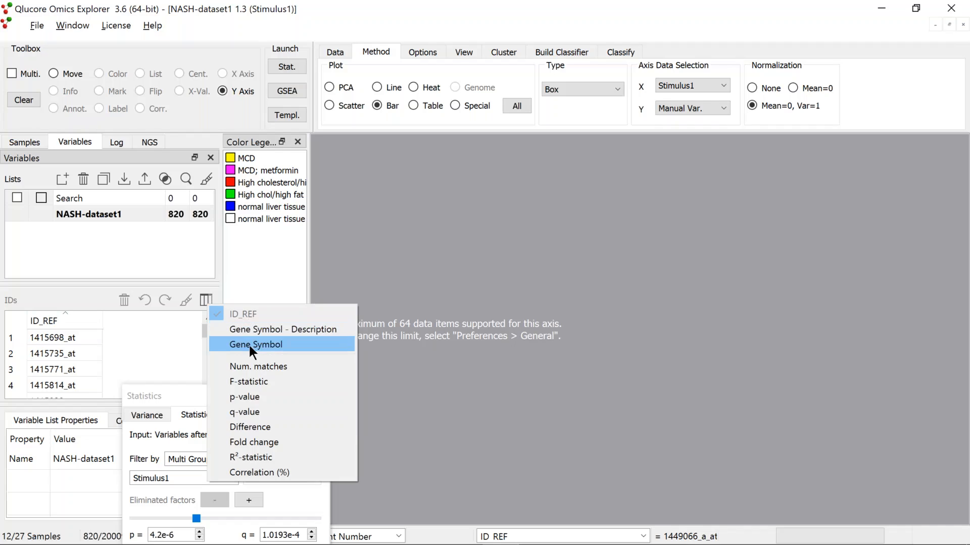
{"action": "left_click", "coordinate": [247, 342]}
{"action": "left_click", "coordinate": [206, 301]}
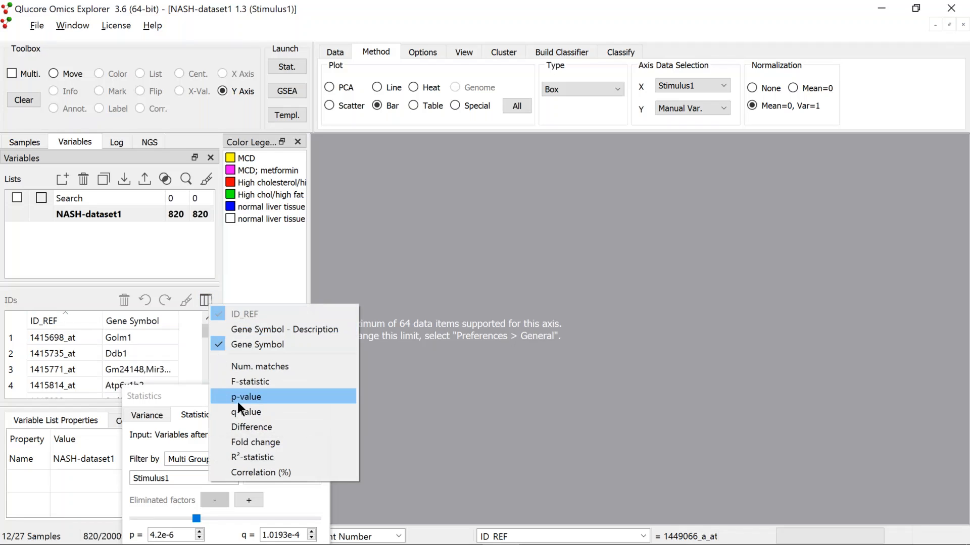
{"action": "left_click", "coordinate": [243, 412]}
{"action": "left_click", "coordinate": [194, 321]}
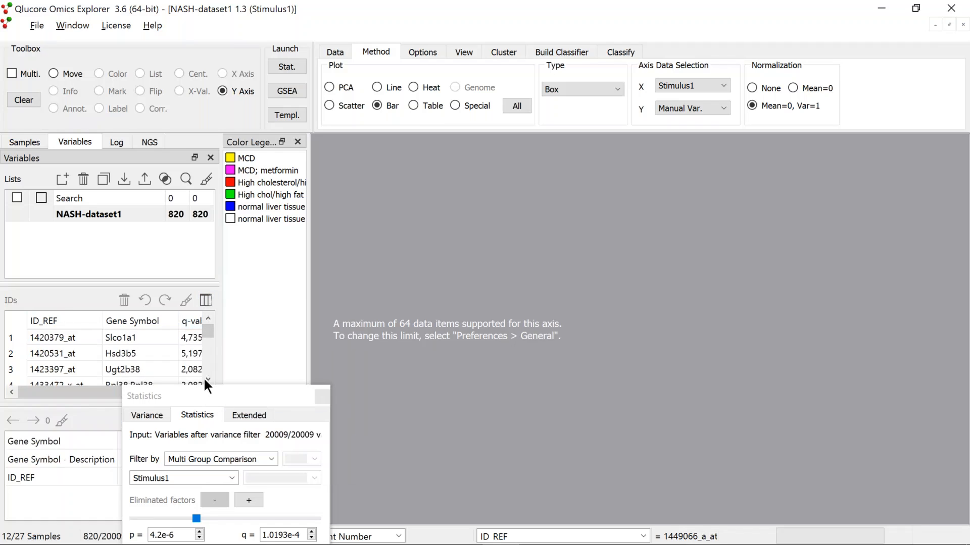
Select the four top-ranked variables to view their box plots
{"action": "left_click_drag", "start_coordinate": [211, 390], "coordinate": [221, 419]}
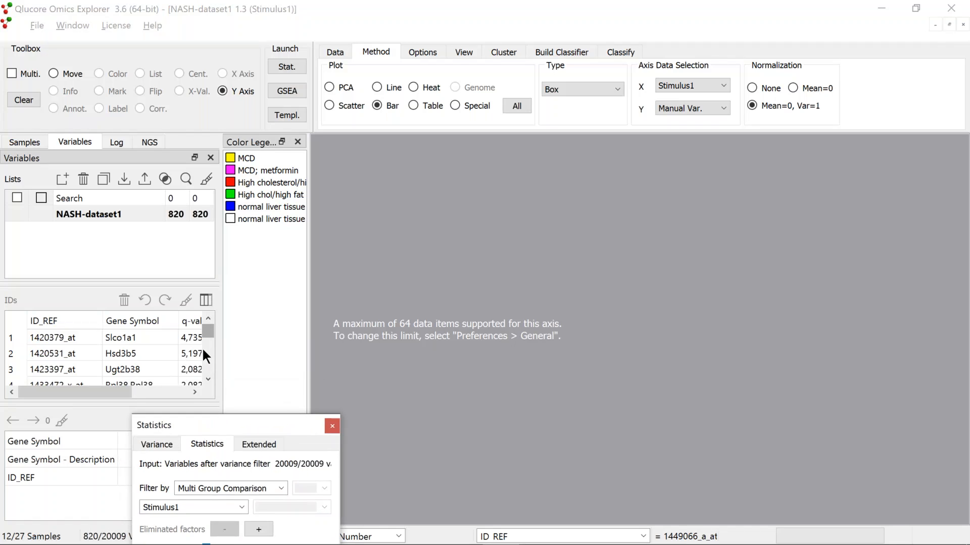
{"action": "left_click", "coordinate": [72, 339]}
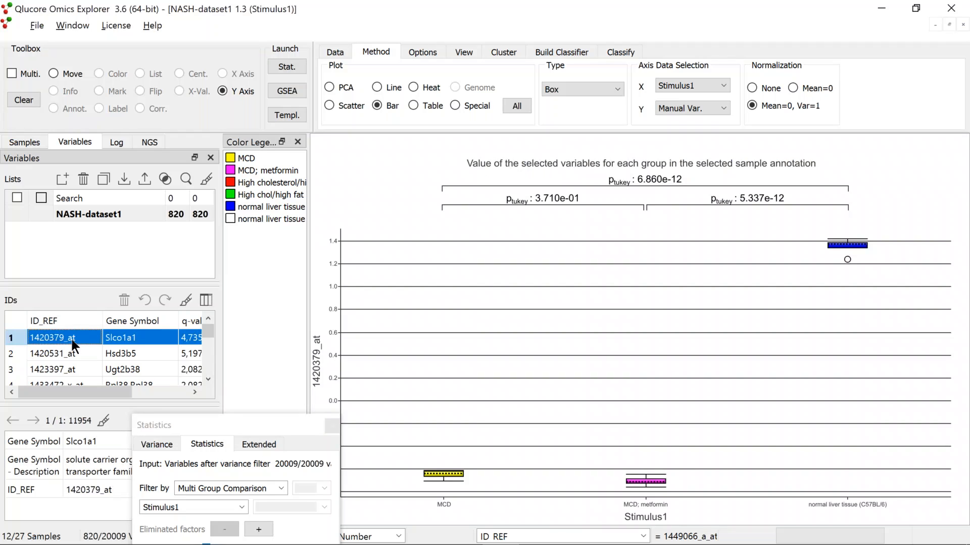
{"action": "key", "text": "shift+Down"}
{"action": "key", "text": "shift+Down"}
{"action": "key", "text": "shift+Down"}
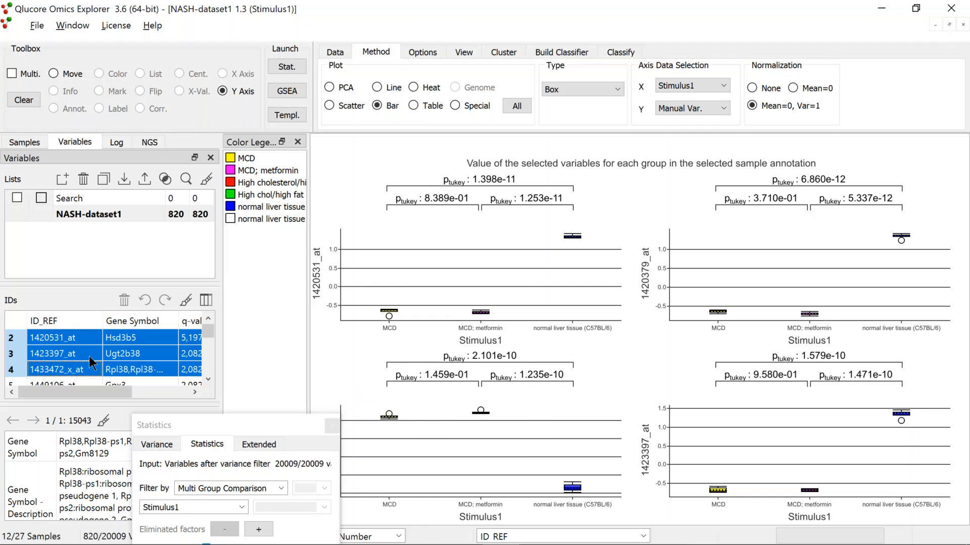
Plot only the top-ranked variable and title its Y axis with the Gene Symbol
{"action": "left_click", "coordinate": [208, 319]}
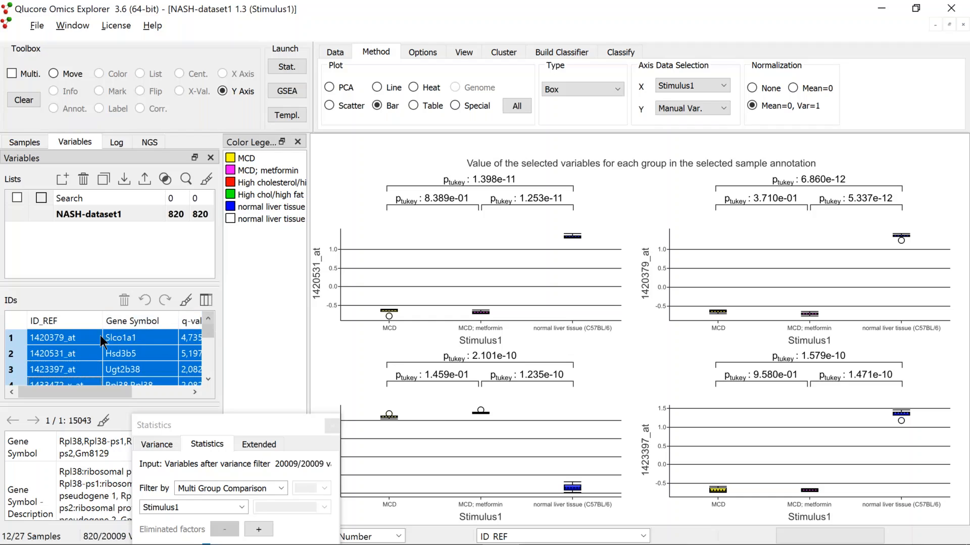
{"action": "left_click", "coordinate": [96, 337]}
{"action": "left_click", "coordinate": [318, 361]}
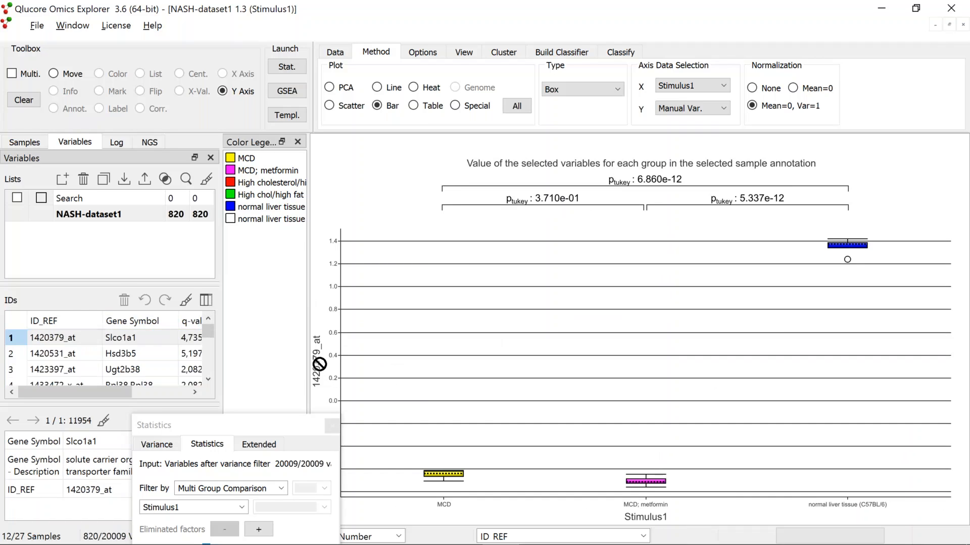
{"action": "left_click", "coordinate": [238, 63]}
{"action": "left_click", "coordinate": [198, 88]}
{"action": "left_click", "coordinate": [233, 63]}
{"action": "left_click", "coordinate": [220, 77]}
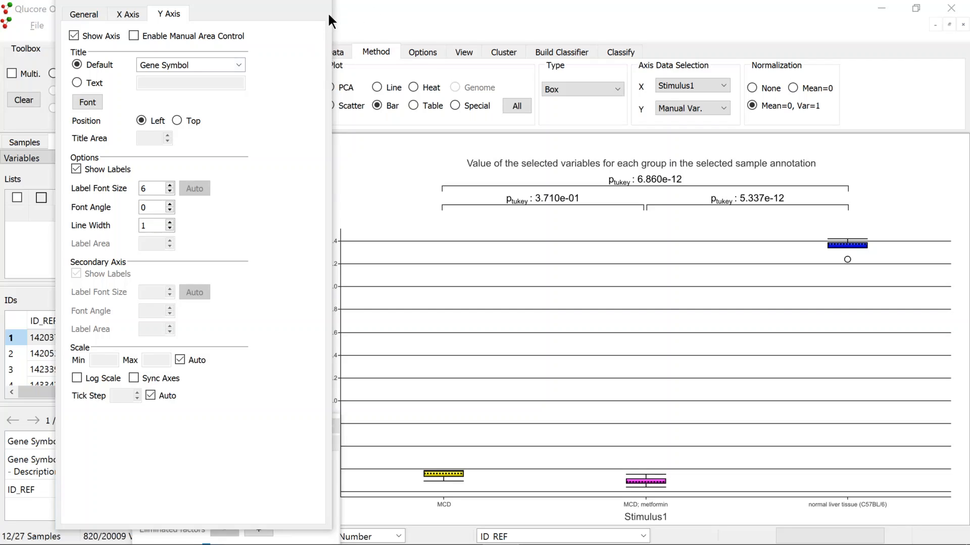
{"action": "left_click_drag", "start_coordinate": [302, 0], "coordinate": [302, 15]}
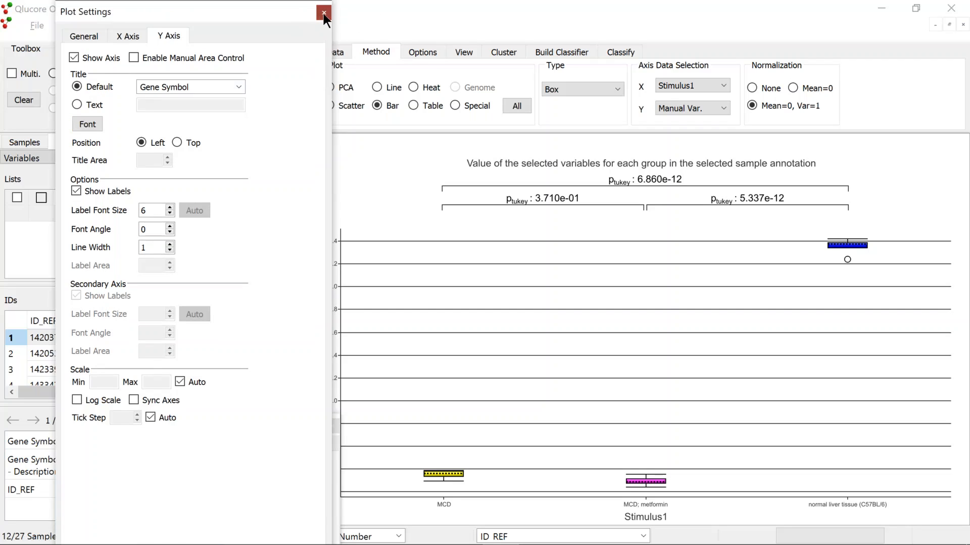
{"action": "left_click", "coordinate": [323, 13]}
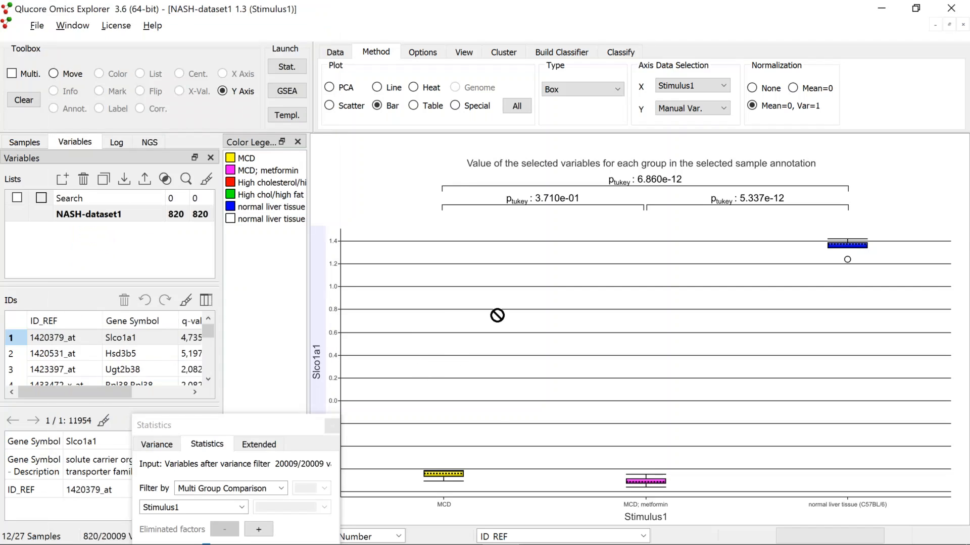
Show individual samples on the box plot and turn off box colors
{"action": "left_click", "coordinate": [422, 52]}
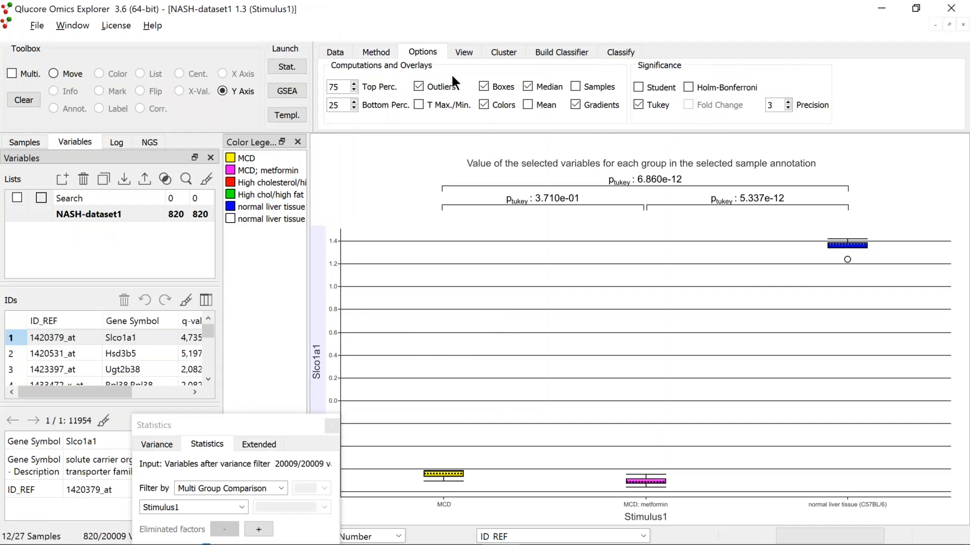
{"action": "left_click", "coordinate": [575, 87]}
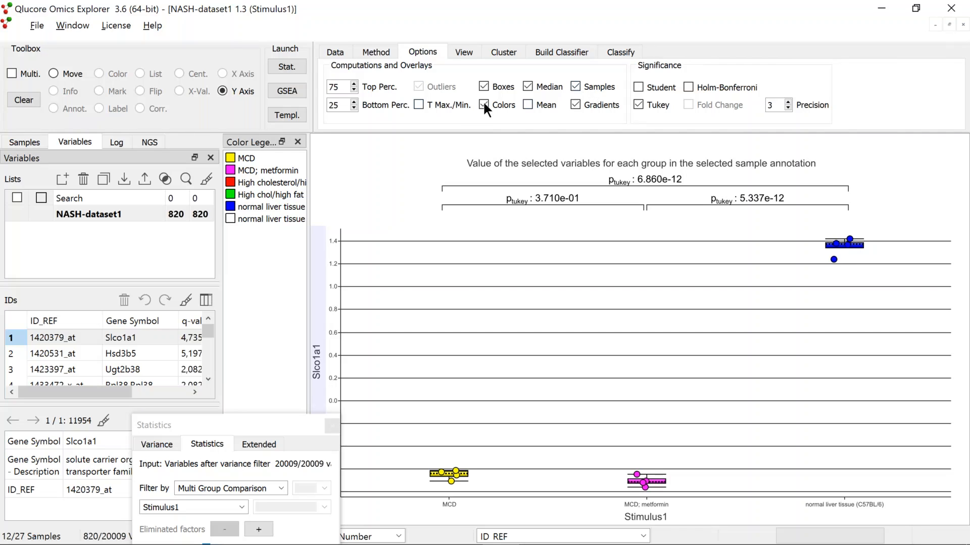
{"action": "left_click", "coordinate": [482, 105]}
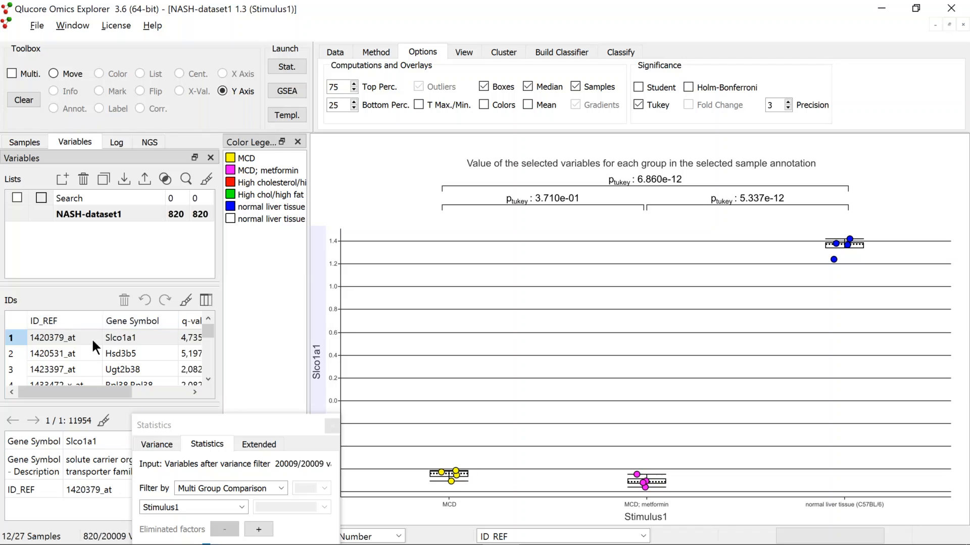
Step through the ranked variables one at a time to inspect each box plot
{"action": "key", "text": "Down"}
{"action": "key", "text": "Up"}
{"action": "key", "text": "Down"}
{"action": "key", "text": "Down"}
{"action": "key", "text": "Down"}
{"action": "key", "text": "Down"}
{"action": "key", "text": "Down"}
{"action": "key", "text": "Down"}
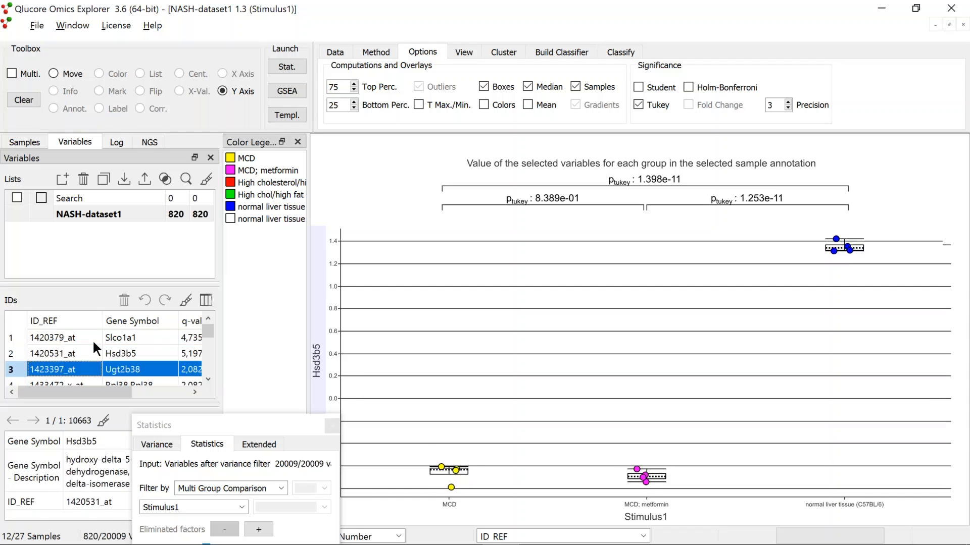
{"action": "key", "text": "Down"}
{"action": "key", "text": "Down"}
{"action": "key", "text": "Down"}
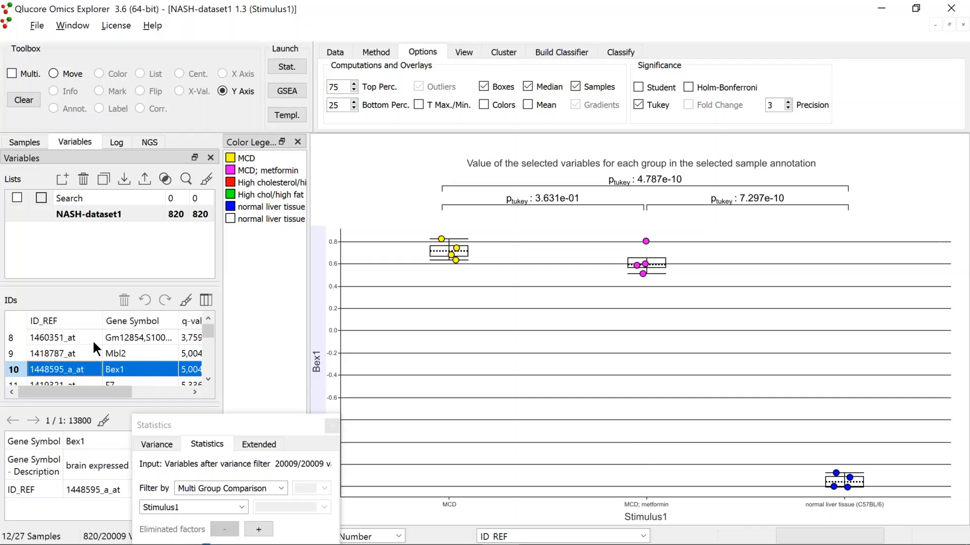
{"action": "key", "text": "Down"}
{"action": "key", "text": "Down"}
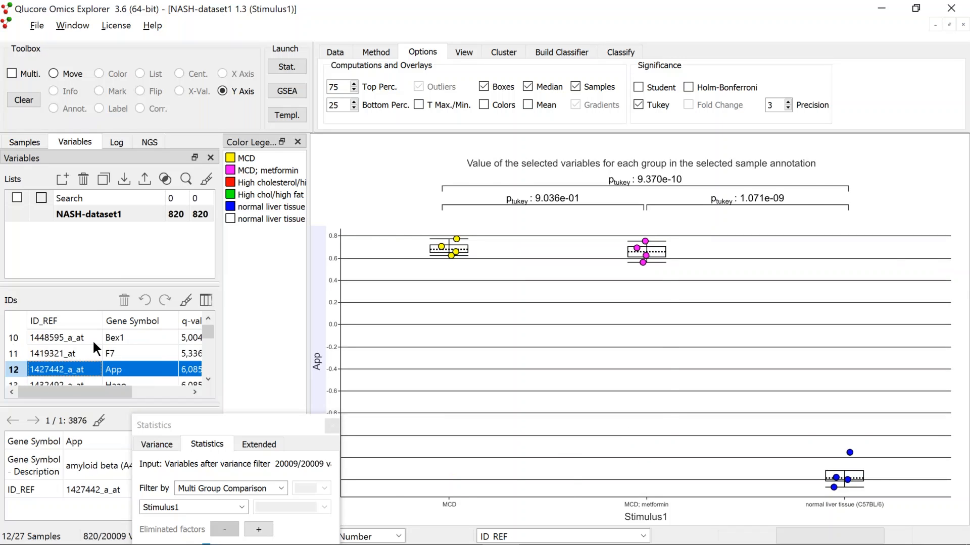
Extend the variable selection upward to view several box plots together
{"action": "key", "text": "shift+Up"}
{"action": "key", "text": "shift+Up"}
{"action": "key", "text": "shift+Up"}
{"action": "key", "text": "shift+Up"}
{"action": "key", "text": "shift+Up"}
{"action": "key", "text": "shift+Up"}
{"action": "key", "text": "shift+Up"}
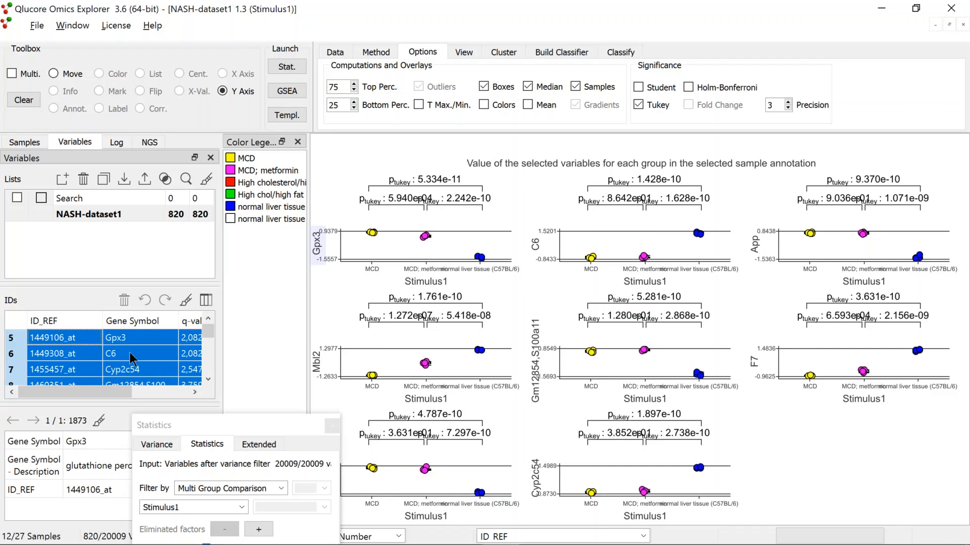
Select only the Gpx3 variable to display its single box plot
{"action": "left_click", "coordinate": [68, 338]}
{"action": "right_click", "coordinate": [387, 285]}
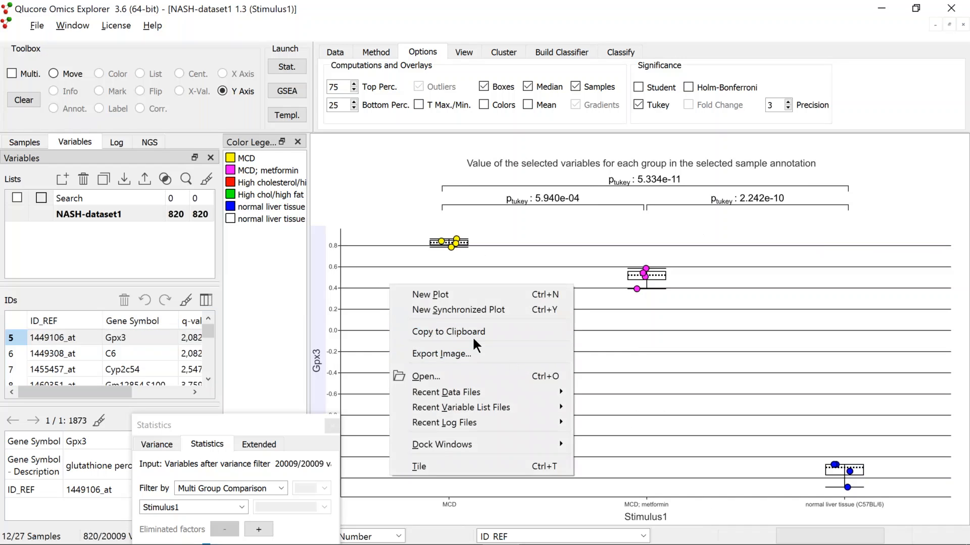
{"action": "left_click", "coordinate": [655, 336]}
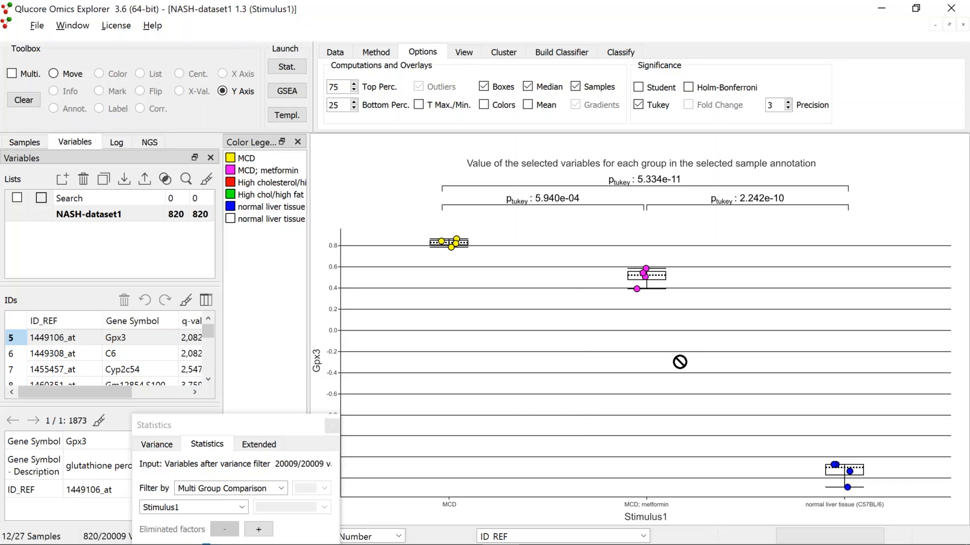
Tile the open plot windows and close the box plot window
{"action": "key", "text": "ctrl+t"}
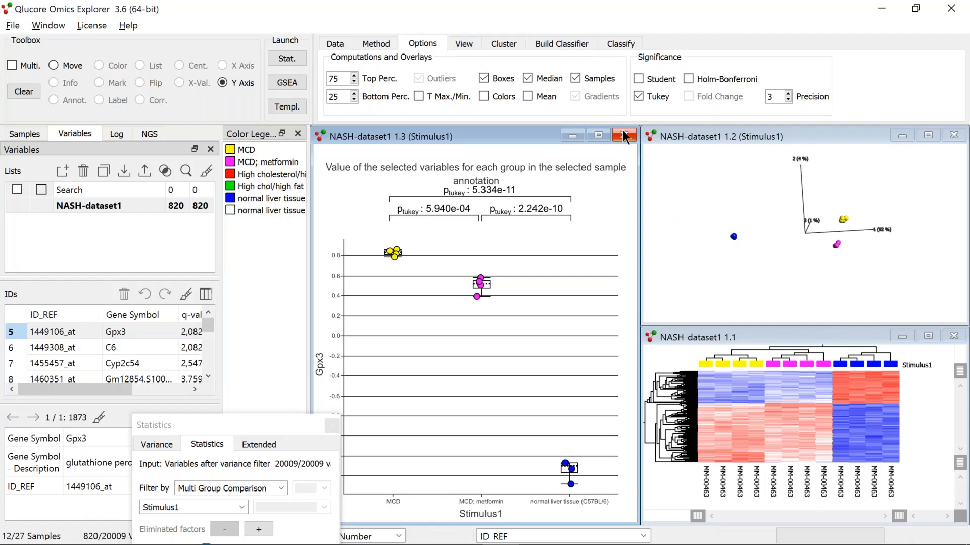
{"action": "left_click", "coordinate": [626, 136]}
Tile the PCA and heat map windows and maximize the PCA plot
{"action": "left_click", "coordinate": [744, 137]}
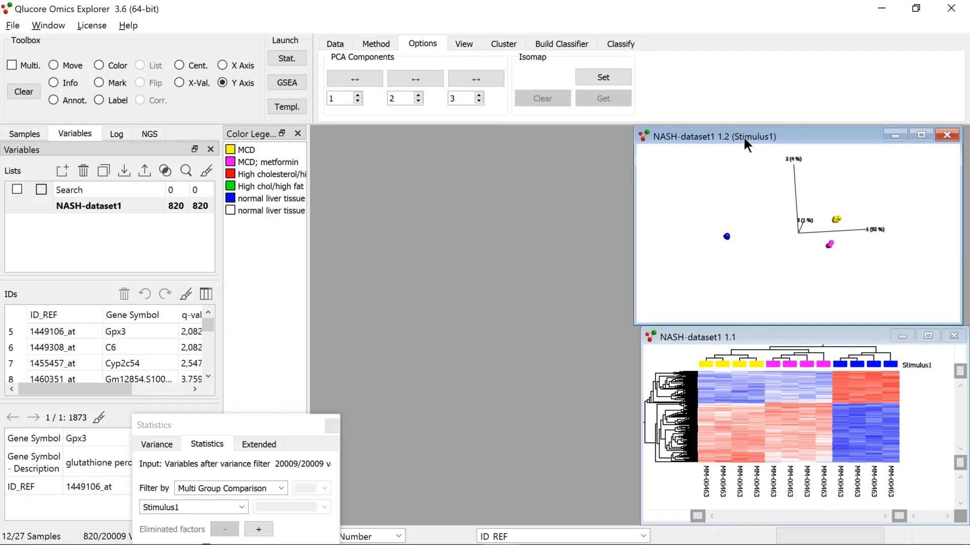
{"action": "key", "text": "ctrl+t"}
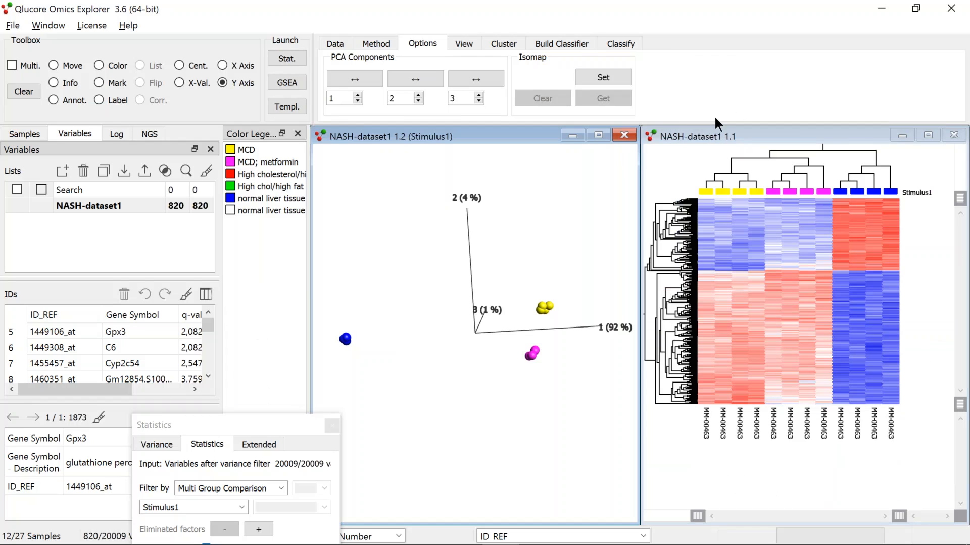
{"action": "left_click", "coordinate": [599, 136]}
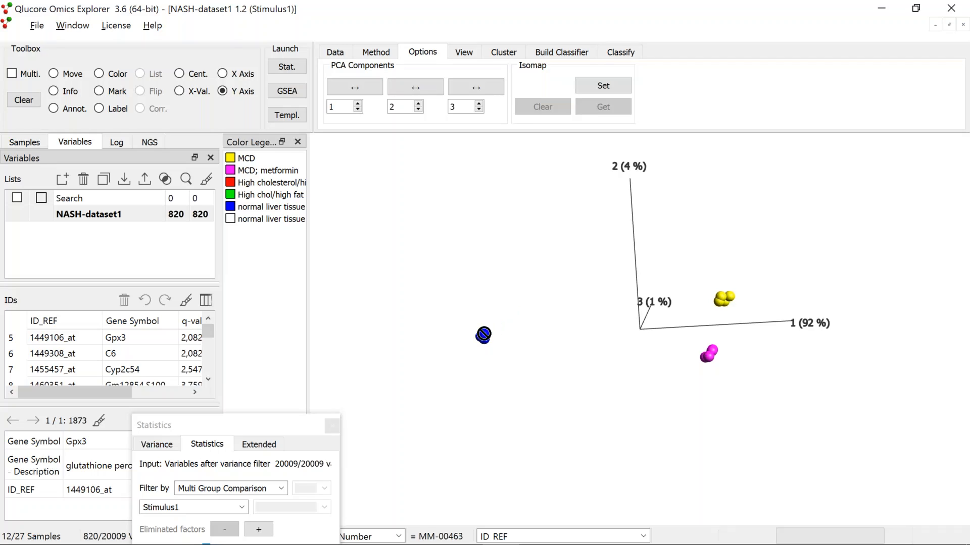
Deselect the MCD; metformin group in the Stimulus1 sample annotation, keeping MCD and normal liver tissue samples
{"action": "left_click", "coordinate": [26, 145]}
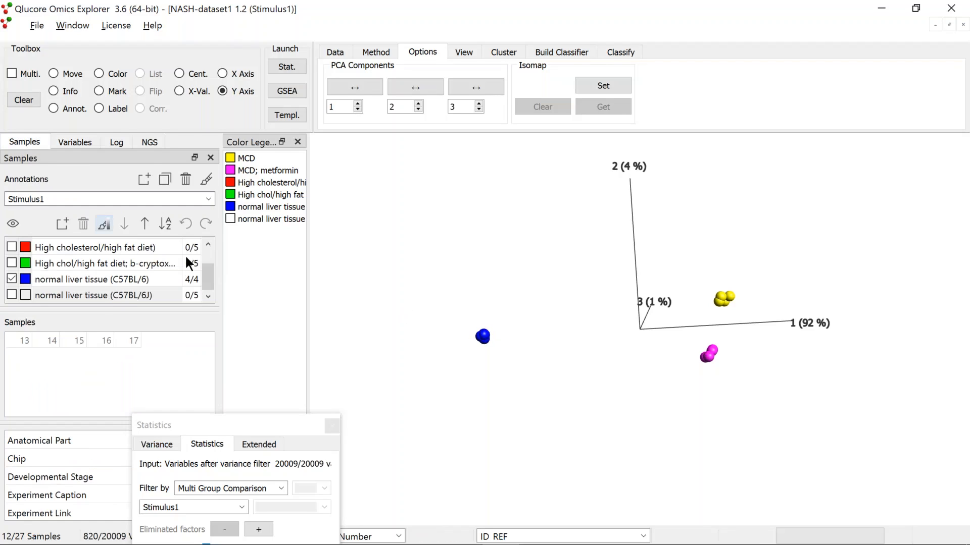
{"action": "left_click_drag", "start_coordinate": [205, 270], "coordinate": [195, 237]}
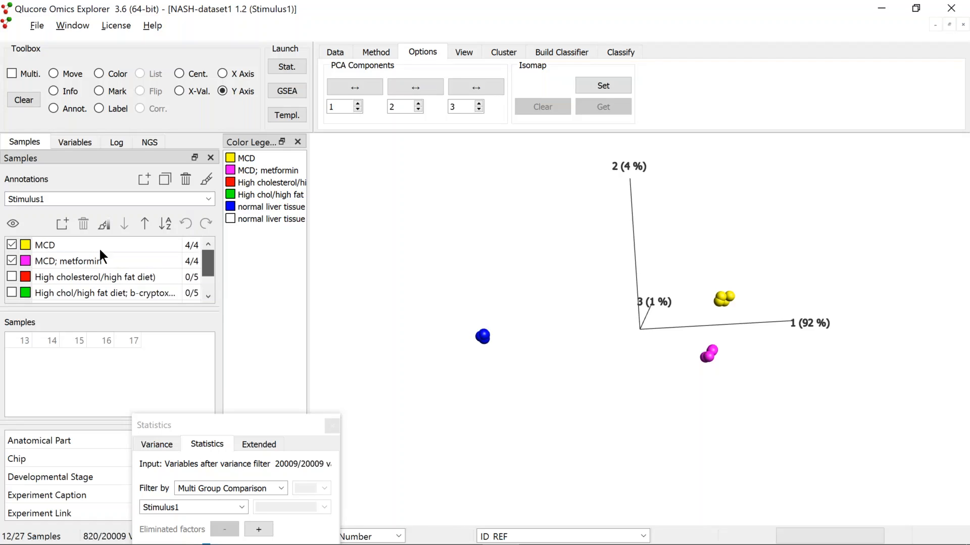
{"action": "left_click", "coordinate": [11, 260]}
{"action": "left_click", "coordinate": [11, 260]}
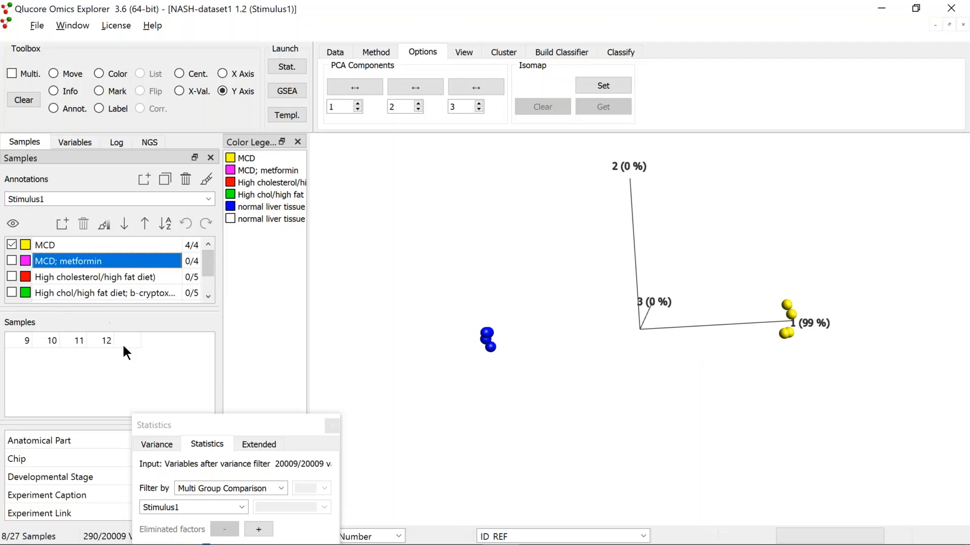
Switch the statistics filter to Two Group Comparison between Stimulus1 MCD and the rest
{"action": "left_click_drag", "start_coordinate": [250, 424], "coordinate": [259, 255]}
{"action": "left_click", "coordinate": [287, 318]}
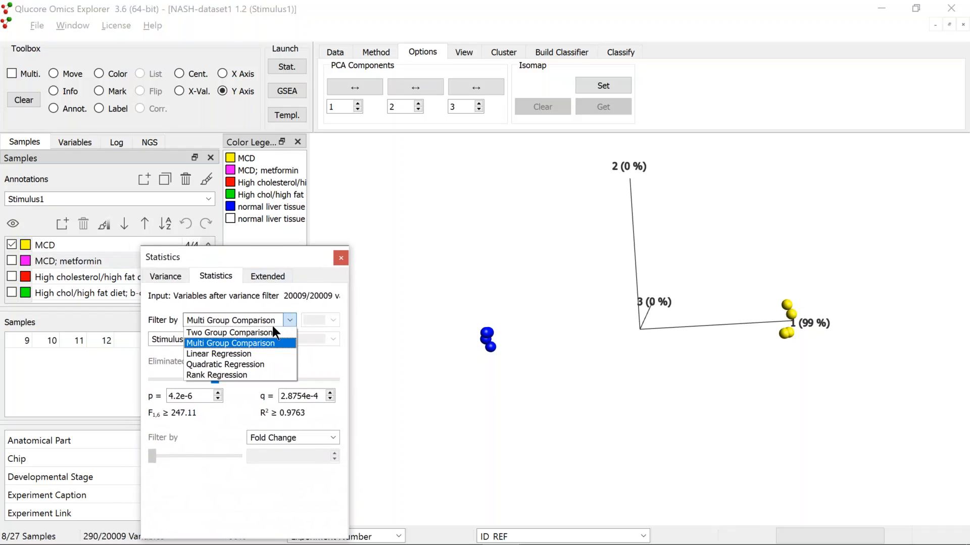
{"action": "left_click", "coordinate": [270, 339]}
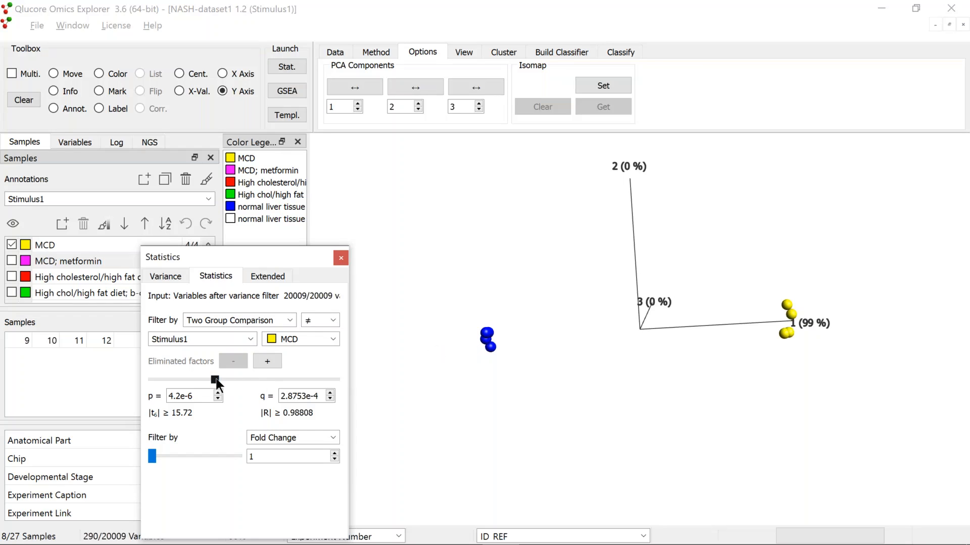
Adjust the significance threshold slider and set the q-value cutoff to 9.7e-5
{"action": "left_click_drag", "start_coordinate": [216, 378], "coordinate": [183, 377]}
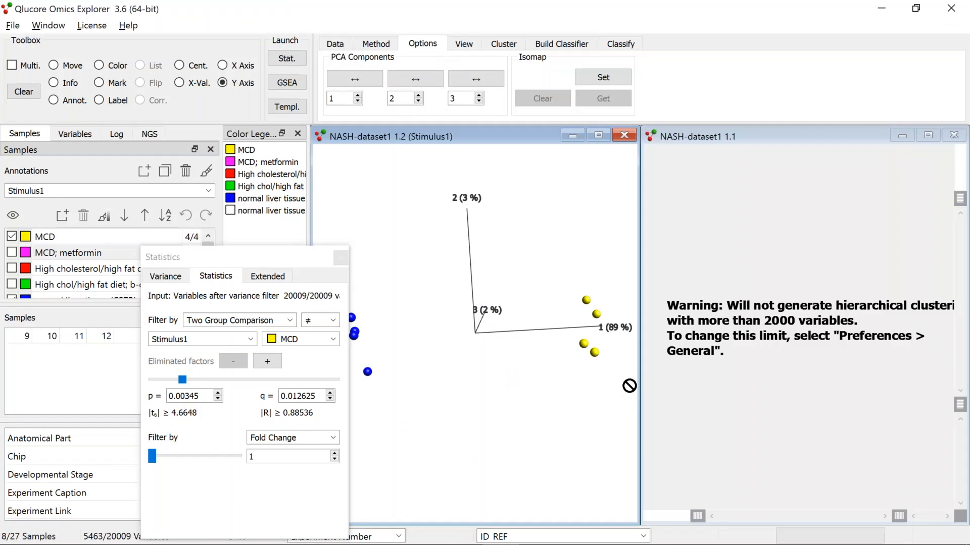
{"action": "left_click", "coordinate": [599, 134]}
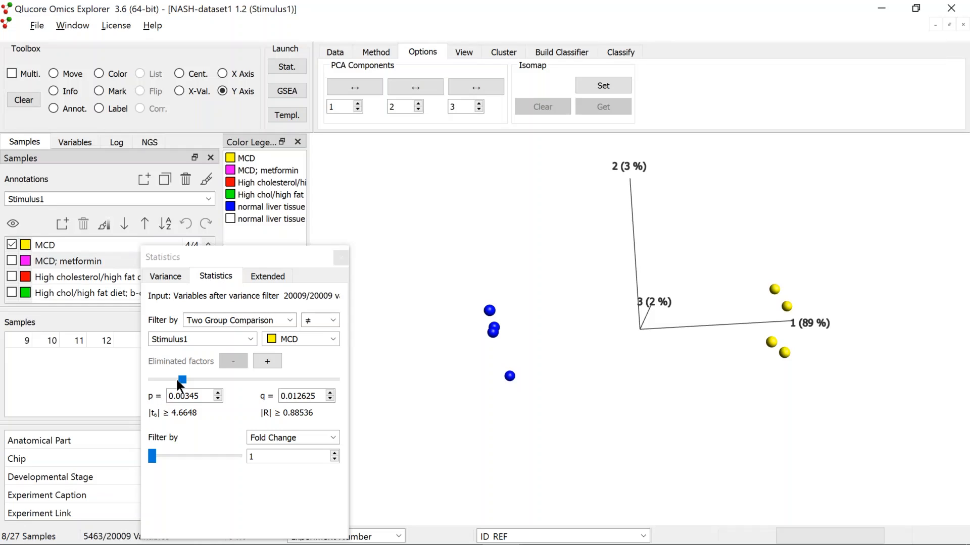
{"action": "left_click_drag", "start_coordinate": [182, 379], "coordinate": [220, 379]}
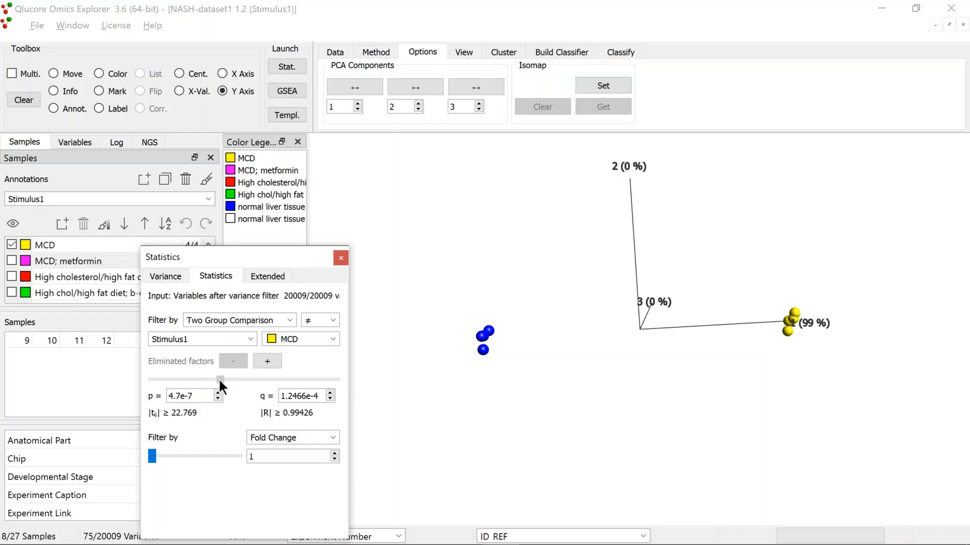
{"action": "left_click_drag", "start_coordinate": [219, 380], "coordinate": [221, 382]}
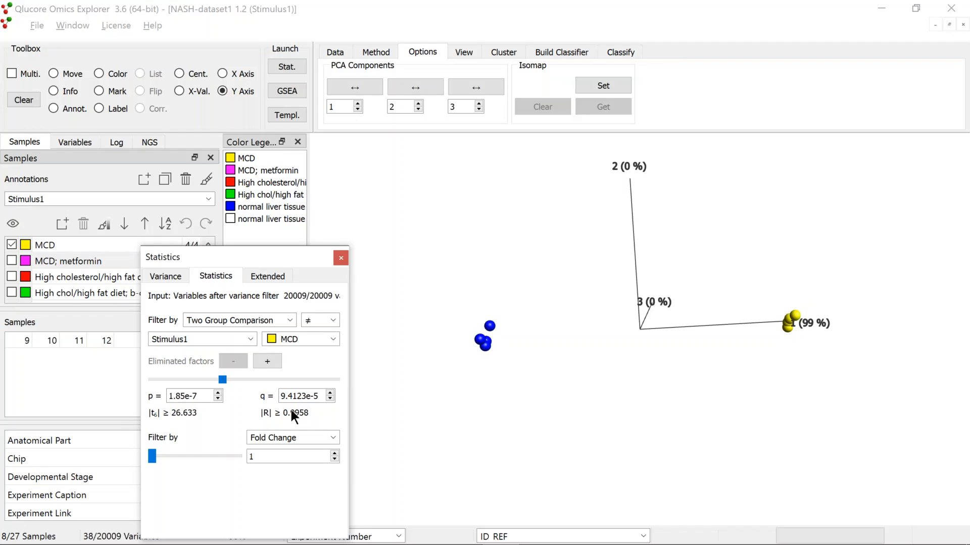
{"action": "left_click", "coordinate": [329, 394]}
{"action": "left_click", "coordinate": [330, 394]}
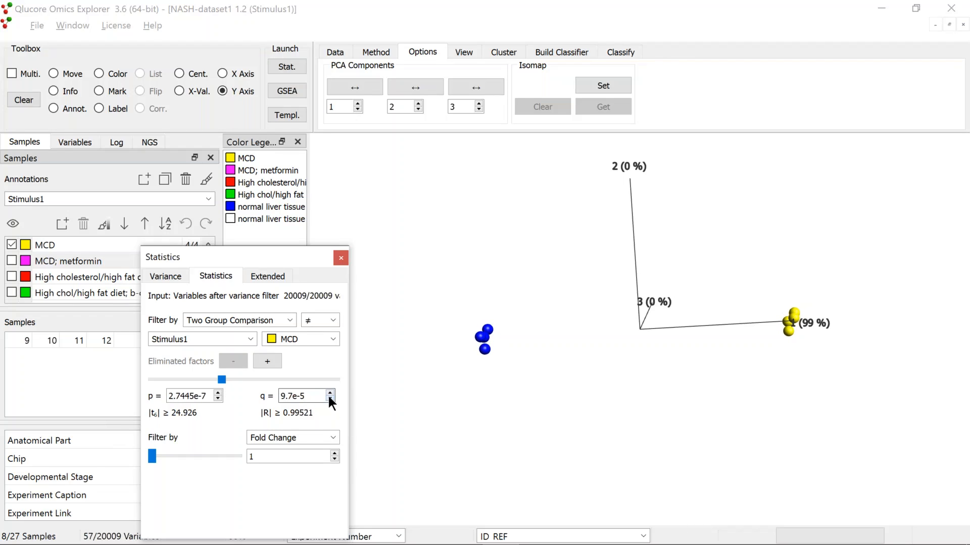
Tile the PCA plot and heat map windows side by side
{"action": "left_click", "coordinate": [485, 482]}
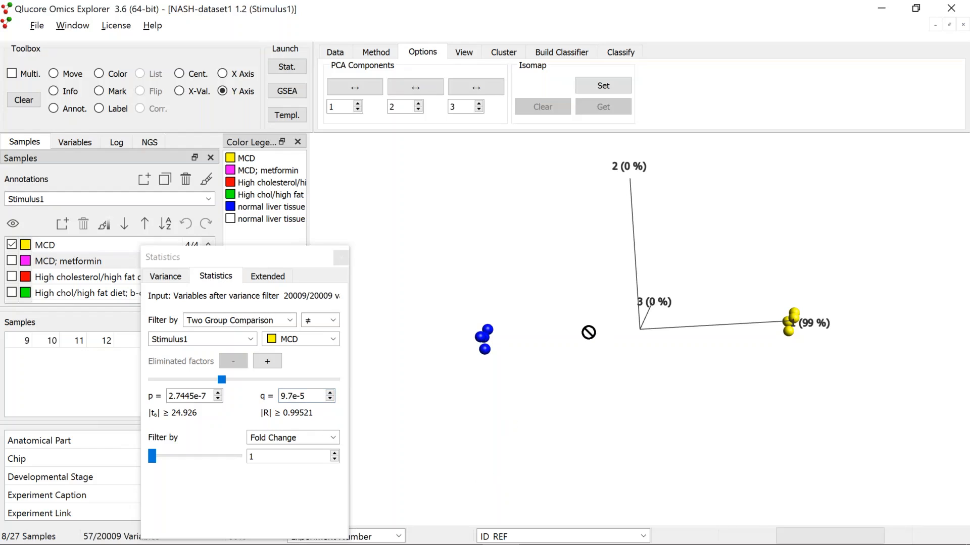
{"action": "key", "text": "ctrl+t"}
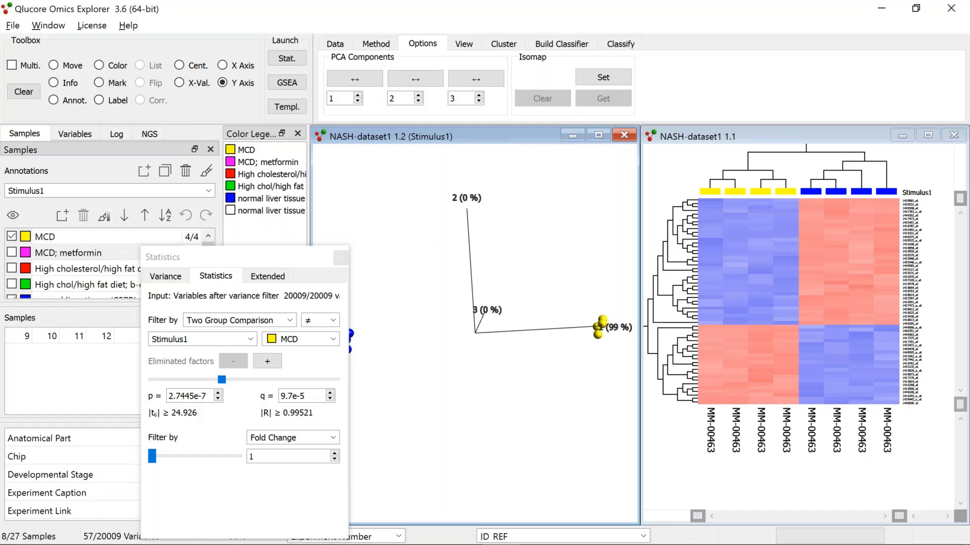
{"action": "left_click_drag", "start_coordinate": [959, 404], "coordinate": [959, 439]}
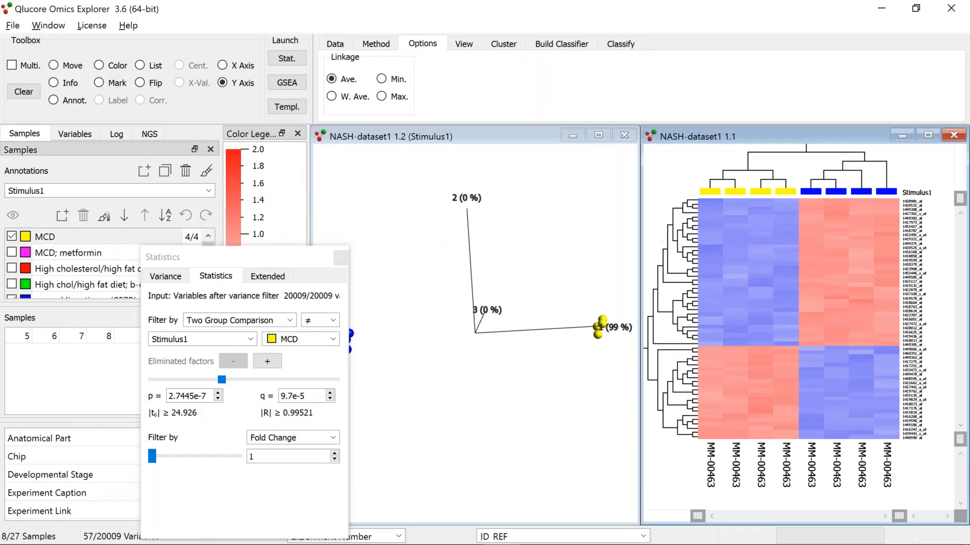
Label the heat map's variables by Gene Symbol
{"action": "left_click", "coordinate": [468, 42]}
{"action": "left_click", "coordinate": [532, 97]}
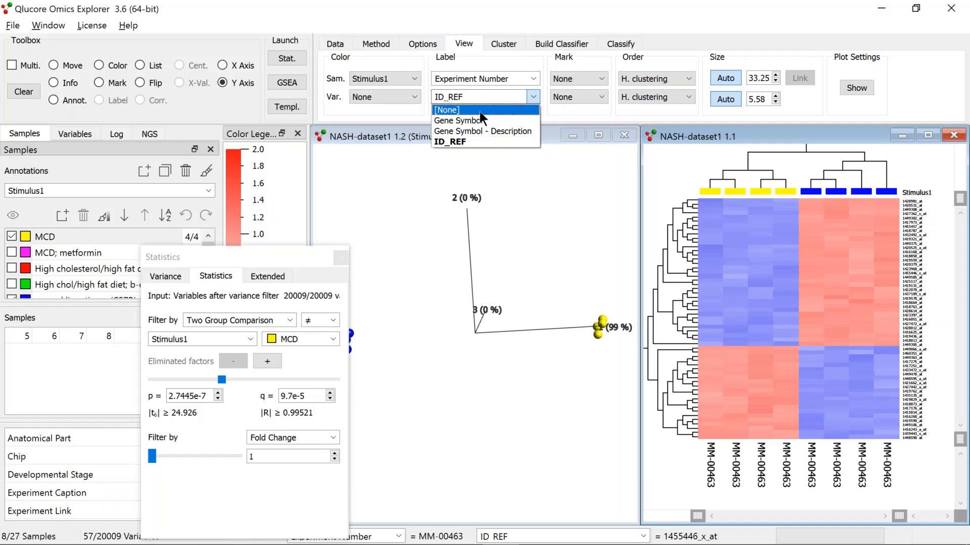
{"action": "left_click", "coordinate": [466, 121]}
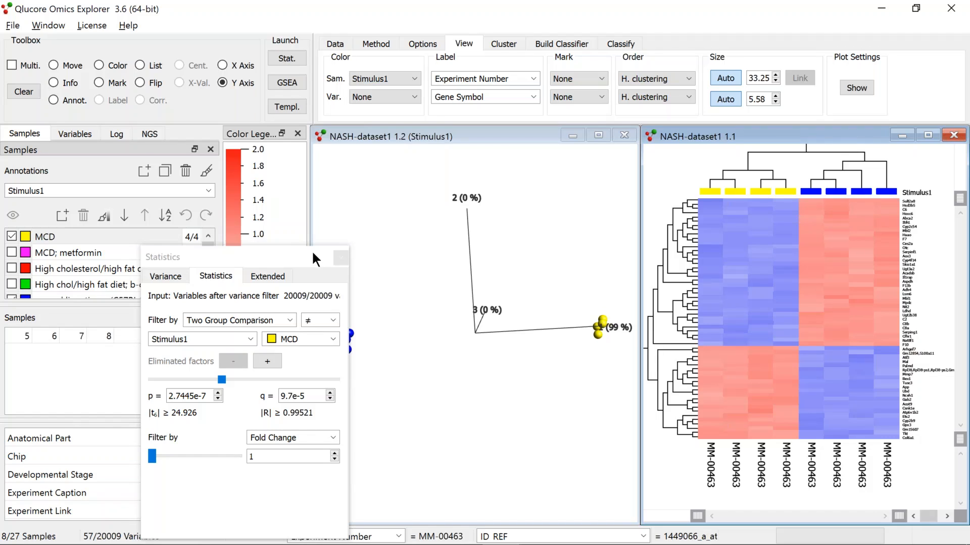
Duplicate the NASH-dataset1 variable list and rename the copy MCD vs Ctrl
{"action": "left_click_drag", "start_coordinate": [313, 254], "coordinate": [424, 262]}
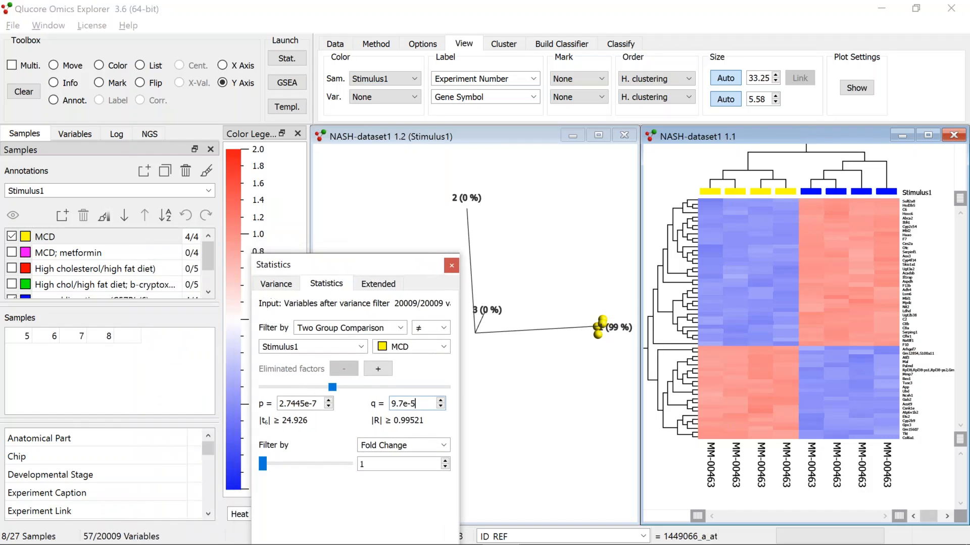
{"action": "left_click", "coordinate": [81, 134]}
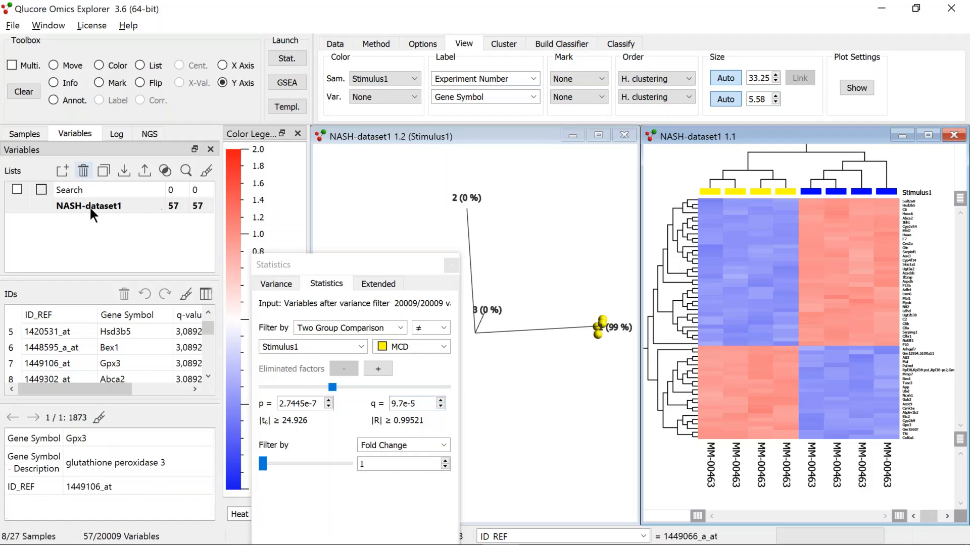
{"action": "left_click", "coordinate": [119, 203]}
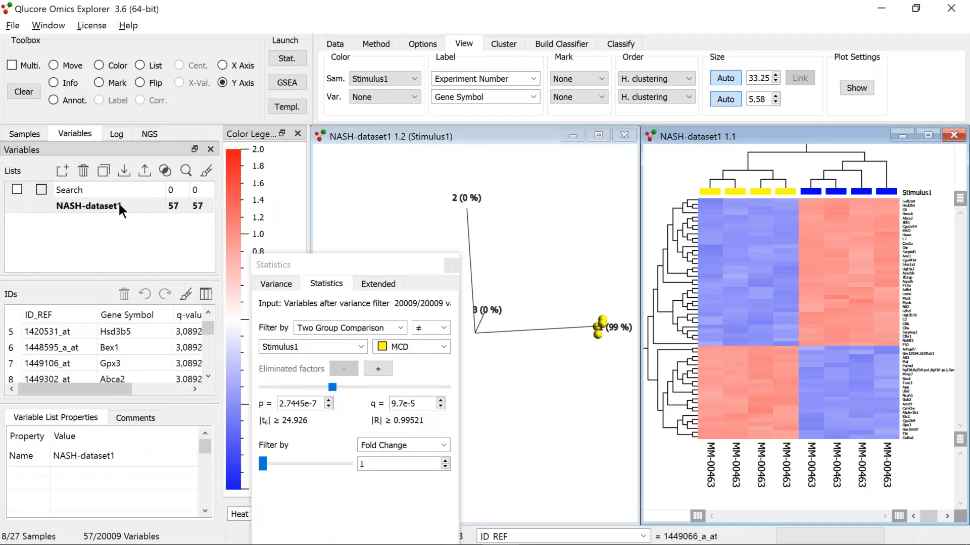
{"action": "left_click", "coordinate": [100, 169]}
{"action": "left_click", "coordinate": [102, 223]}
{"action": "left_click", "coordinate": [103, 224]}
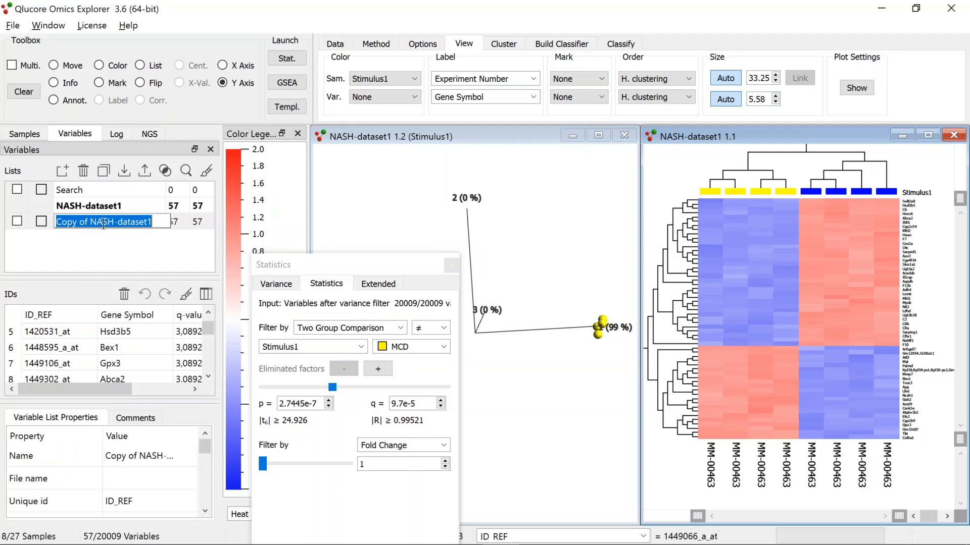
{"action": "type", "text": "MCD vs Ctrl"}
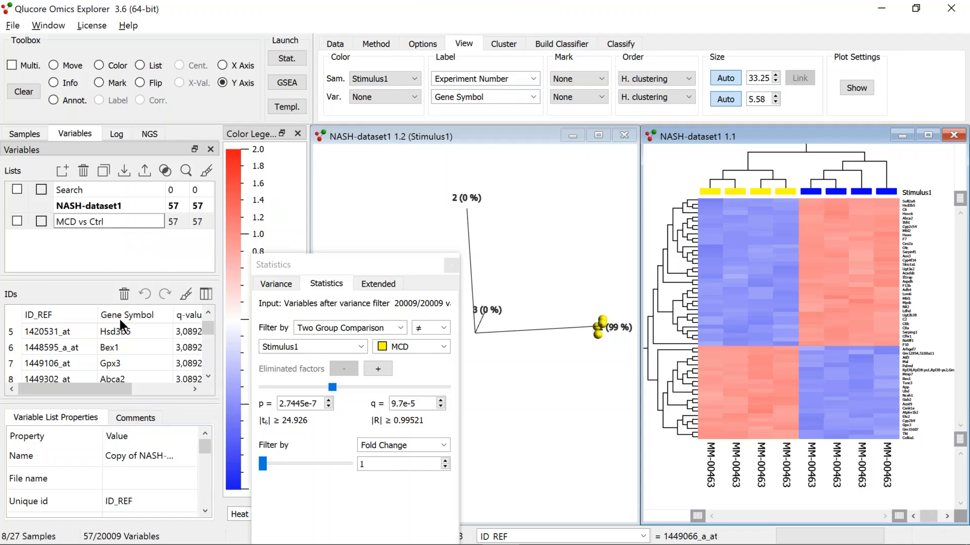
Show the p-value and fold change columns in the variable ID table
{"action": "left_click", "coordinate": [210, 293]}
{"action": "left_click", "coordinate": [245, 385]}
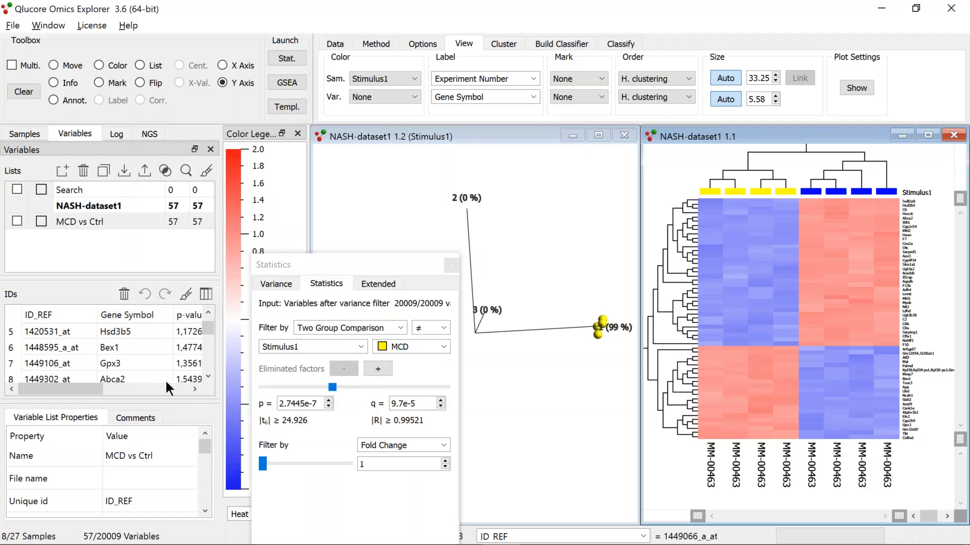
{"action": "left_click_drag", "start_coordinate": [73, 392], "coordinate": [198, 376]}
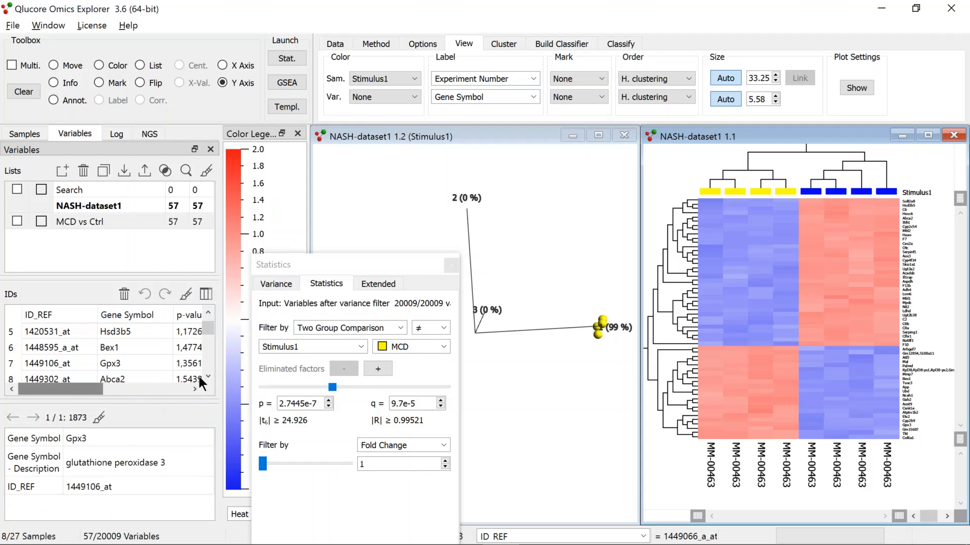
{"action": "left_click", "coordinate": [203, 297]}
{"action": "left_click", "coordinate": [243, 428]}
{"action": "left_click_drag", "start_coordinate": [101, 389], "coordinate": [189, 378]}
{"action": "left_click_drag", "start_coordinate": [206, 329], "coordinate": [207, 339]}
Show the Difference column in the variable ID table
{"action": "left_click", "coordinate": [206, 294]}
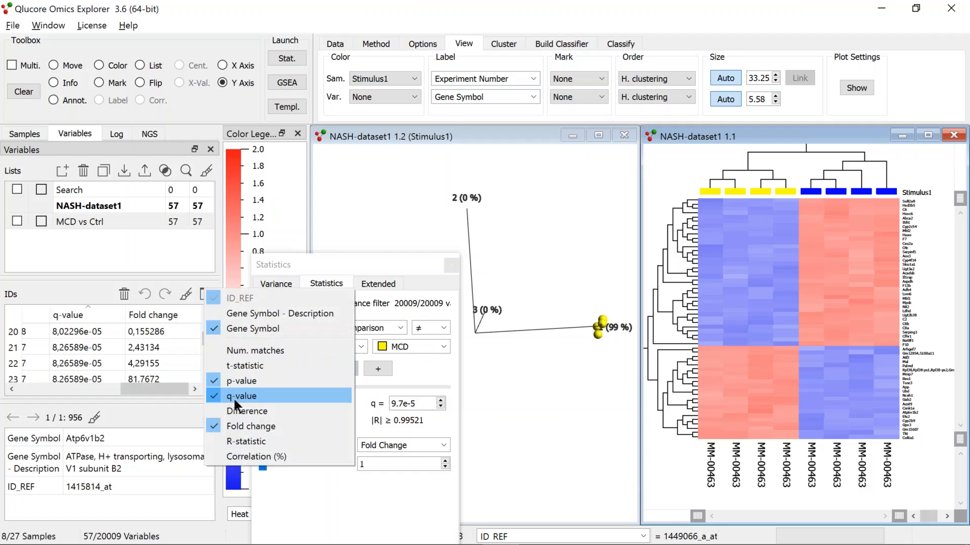
{"action": "left_click", "coordinate": [206, 408]}
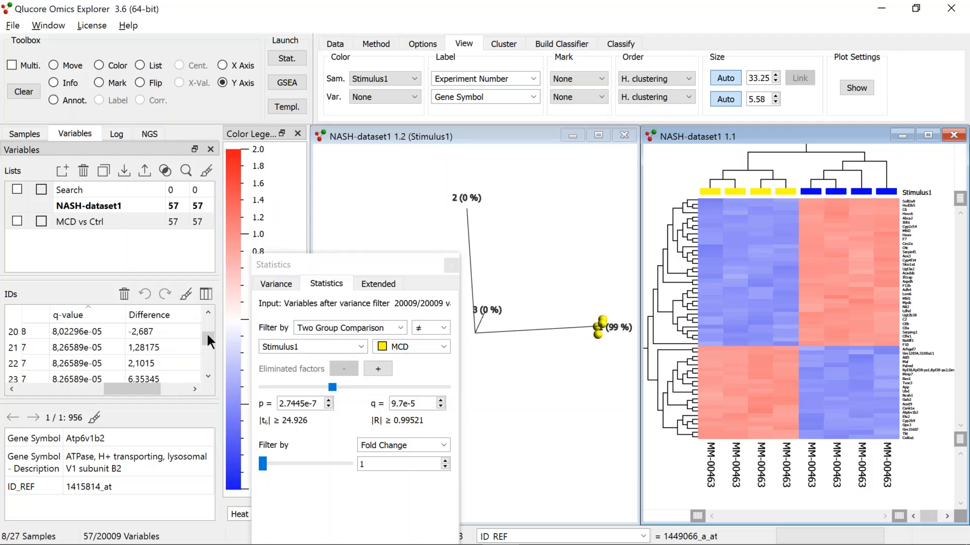
{"action": "scroll", "coordinate": [206, 323], "scroll_direction": "up", "scroll_amount": 1}
{"action": "left_click_drag", "start_coordinate": [128, 384], "coordinate": [13, 379]}
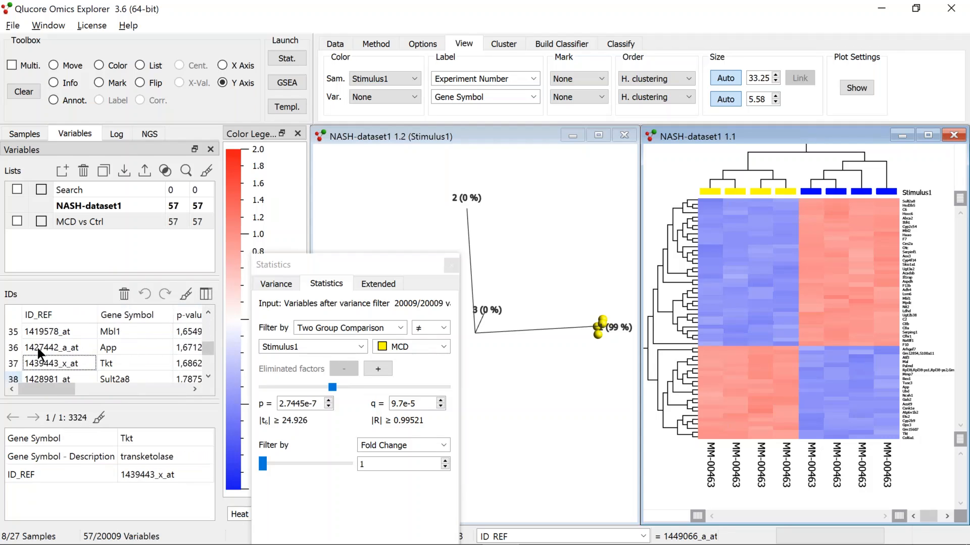
Copy the differences of the MCD vs Ctrl variable list to the clipboard
{"action": "left_click", "coordinate": [121, 218]}
{"action": "right_click", "coordinate": [122, 220]}
{"action": "key", "text": "Escape"}
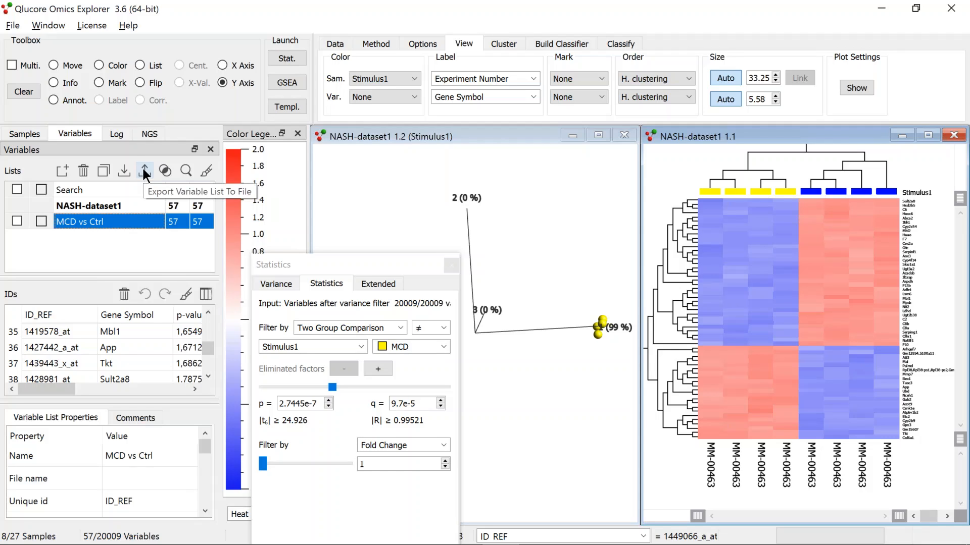
{"action": "right_click", "coordinate": [113, 220]}
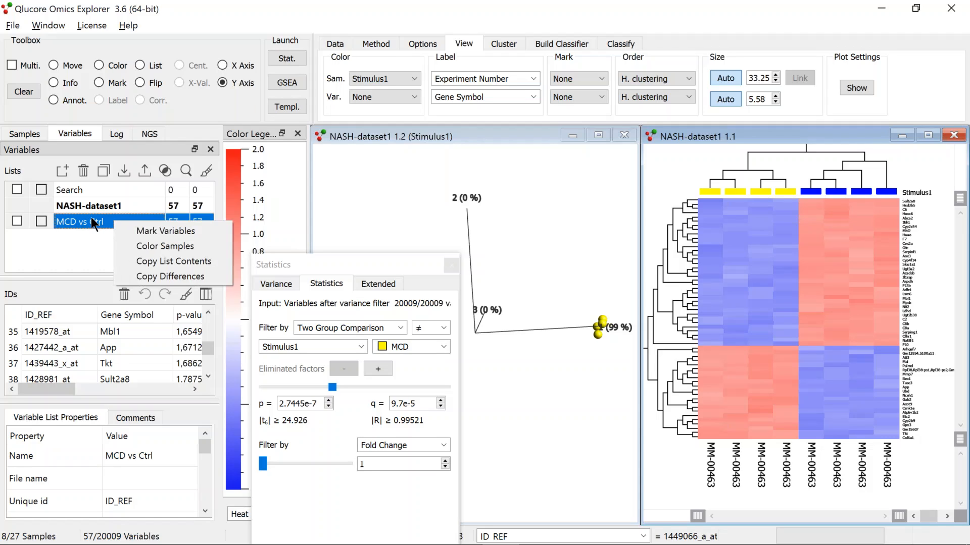
{"action": "left_click", "coordinate": [160, 277]}
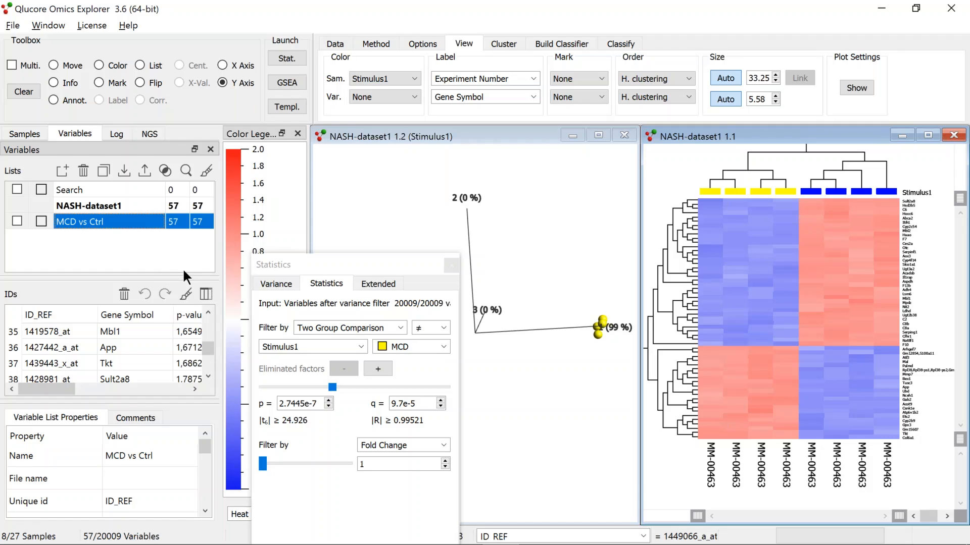
Switch to Genevestigator
{"action": "key", "text": "alt+Tab"}
{"action": "key", "text": "alt+Tab"}
{"action": "key", "text": "alt+Tab"}
{"action": "key", "text": "alt+Tab"}
{"action": "key", "text": "alt+Tab"}
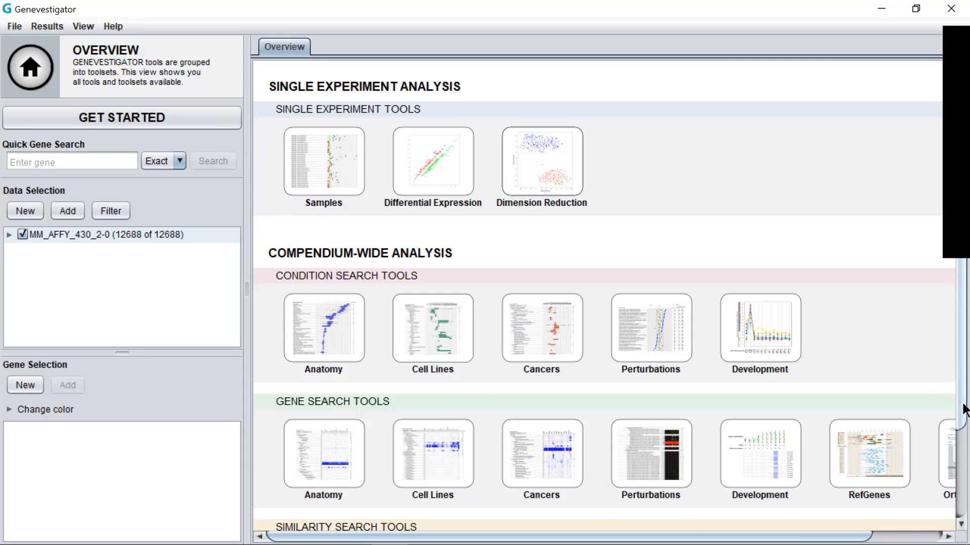
{"action": "scroll", "coordinate": [537, 488], "scroll_direction": "down", "scroll_amount": 3}
{"action": "left_click", "coordinate": [538, 489]}
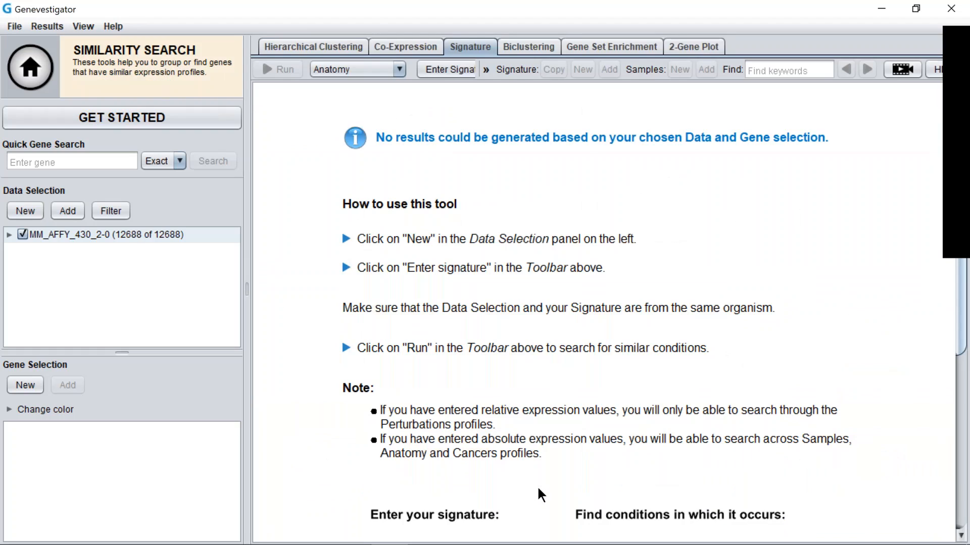
{"action": "left_click", "coordinate": [441, 71]}
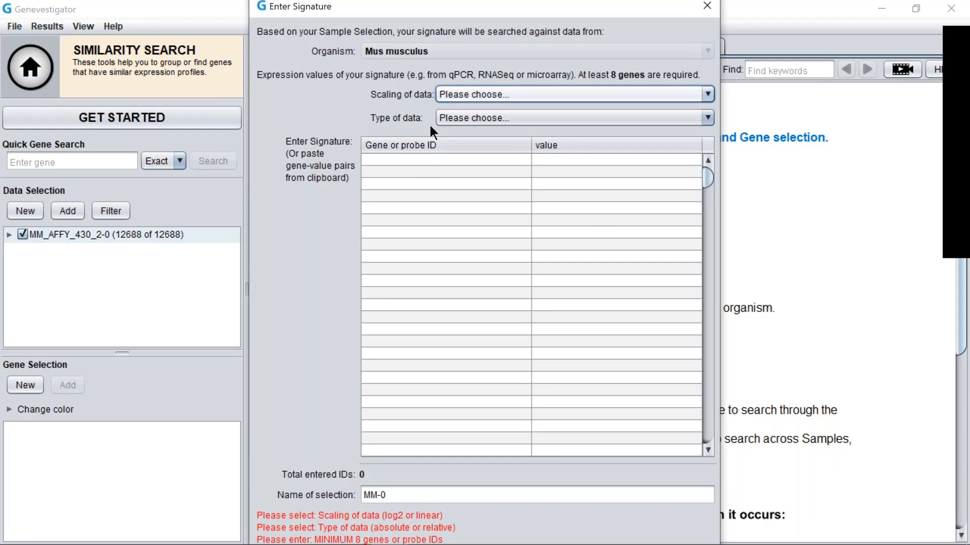
{"action": "left_click", "coordinate": [410, 160]}
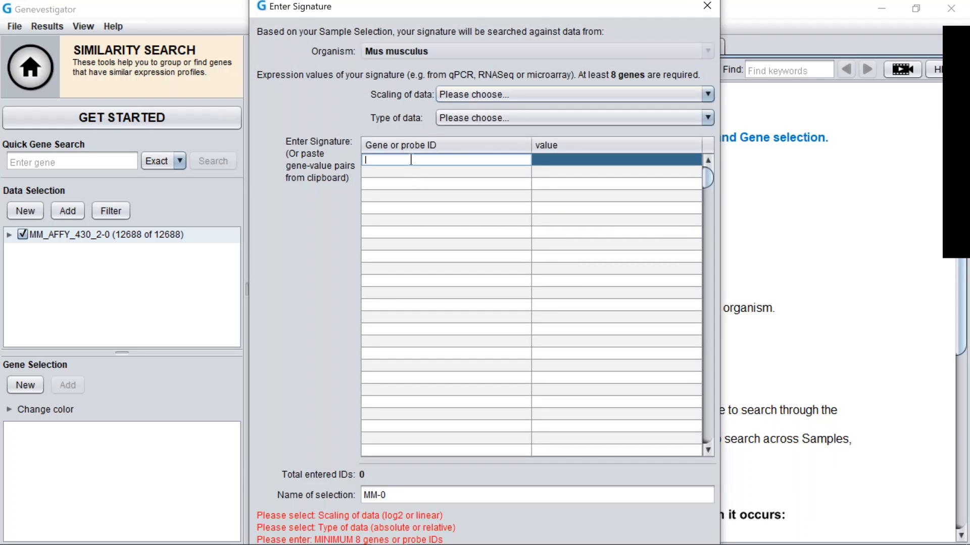
{"action": "key", "text": "ctrl+v"}
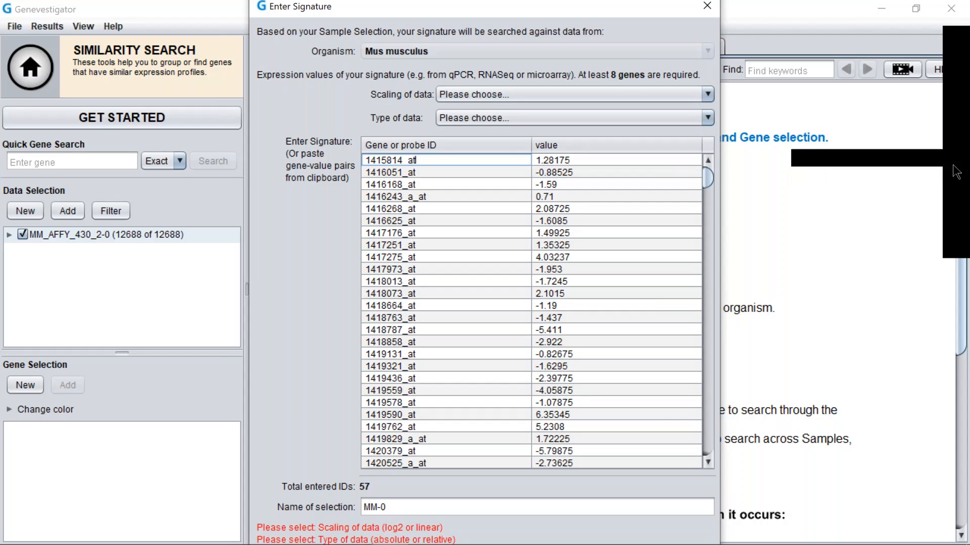
{"action": "left_click", "coordinate": [954, 190]}
{"action": "left_click", "coordinate": [919, 219]}
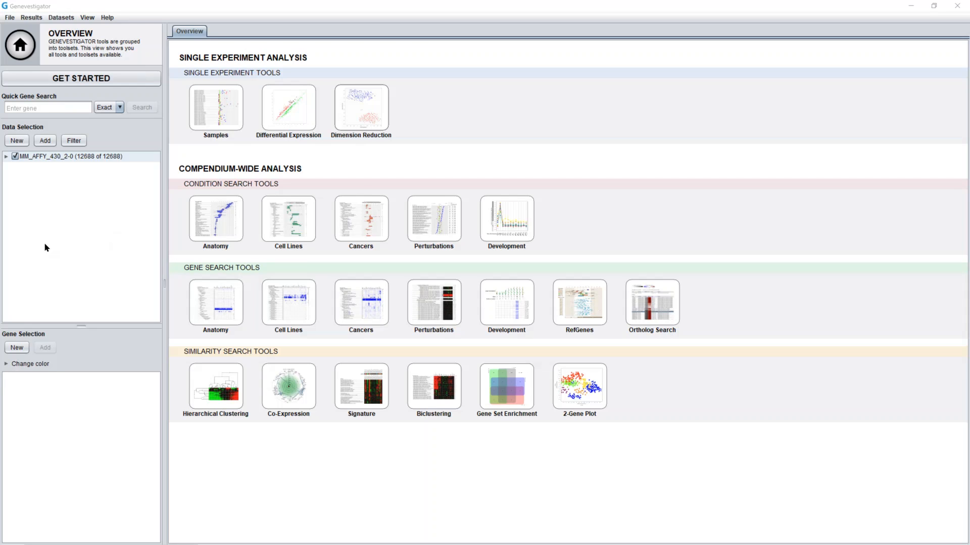
Expand the data selection to browse its experiments and one experiment's samples
{"action": "left_click", "coordinate": [7, 157]}
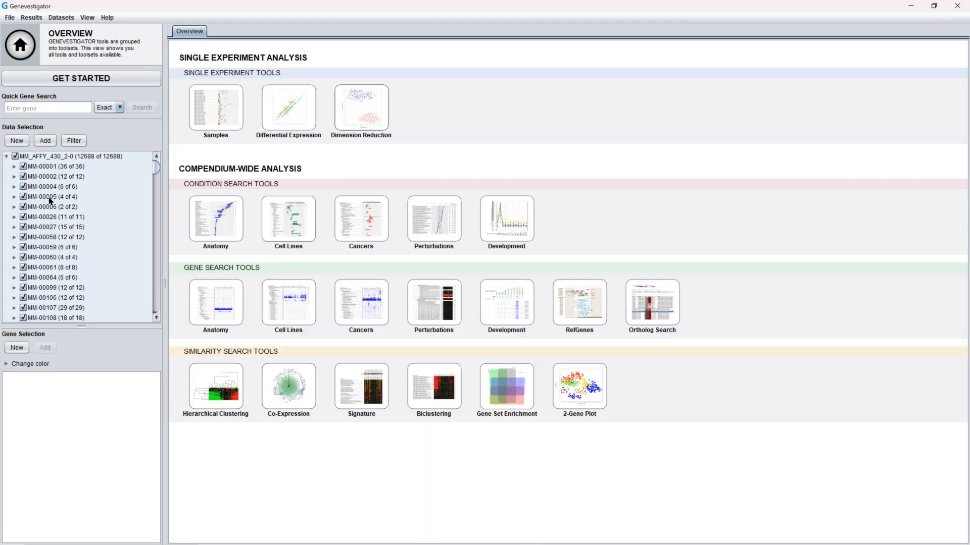
{"action": "left_click", "coordinate": [15, 167]}
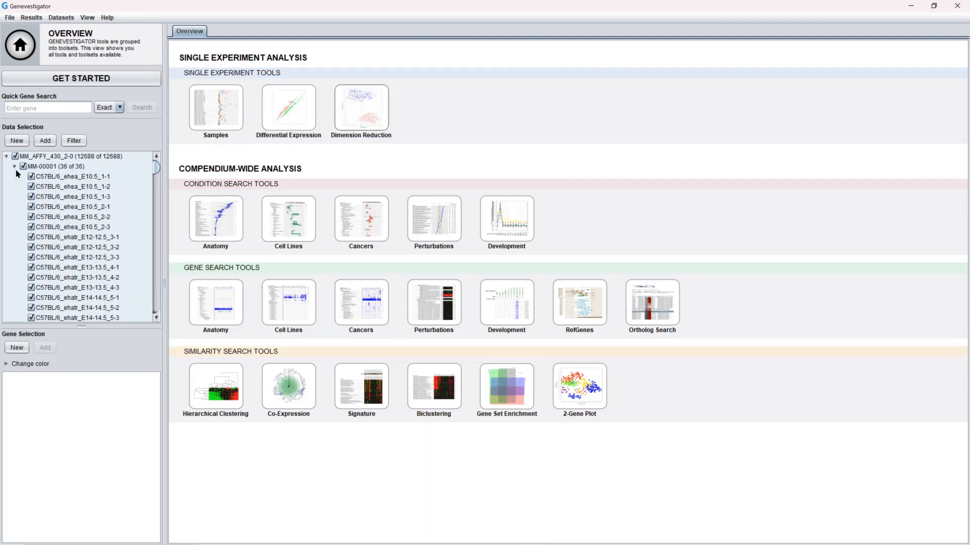
{"action": "left_click", "coordinate": [14, 167]}
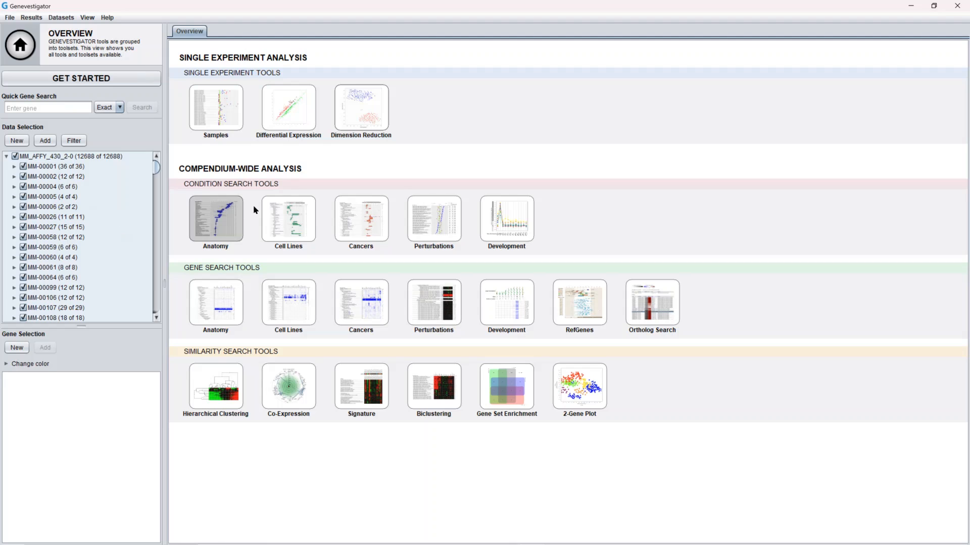
Open the Signature tool and paste the copied gene-value pairs into a new signature
{"action": "left_click", "coordinate": [374, 400]}
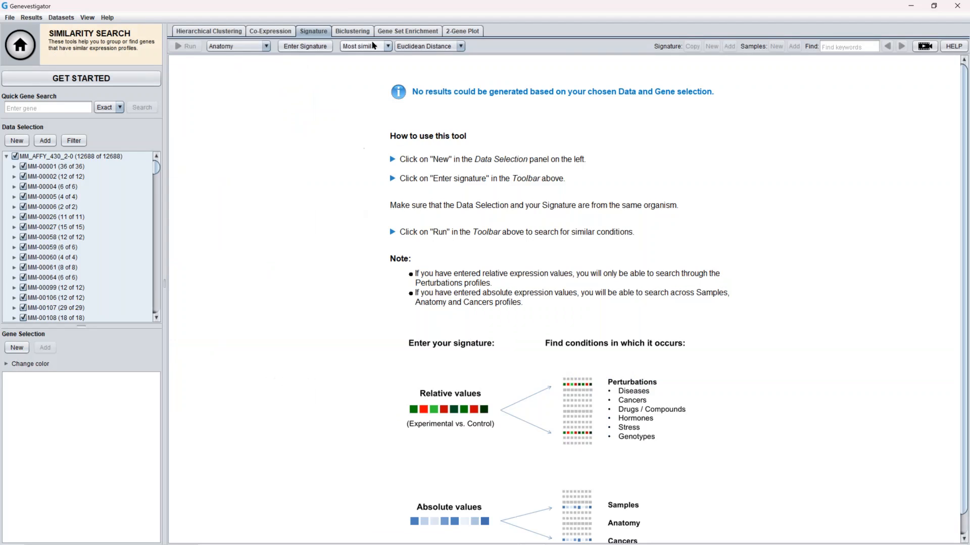
{"action": "left_click", "coordinate": [321, 47]}
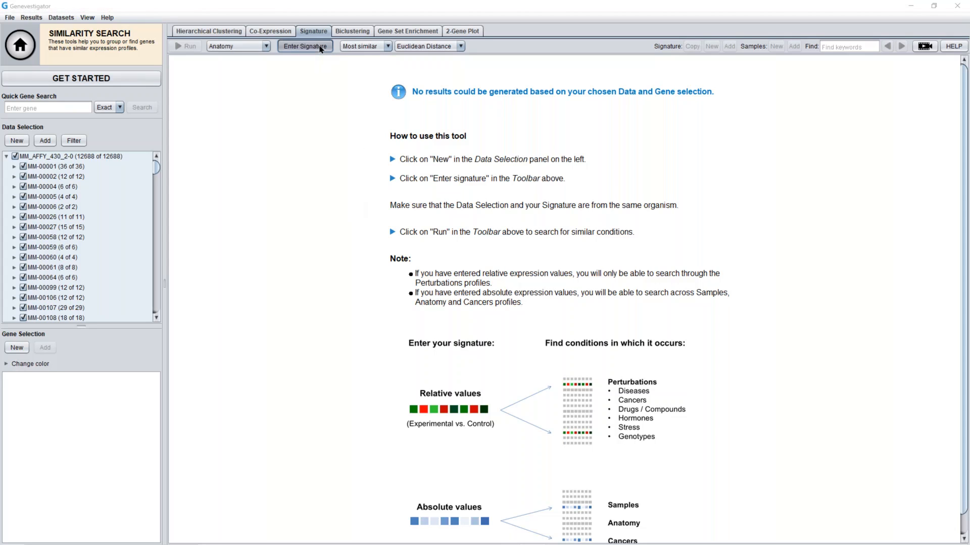
{"action": "left_click", "coordinate": [477, 197]}
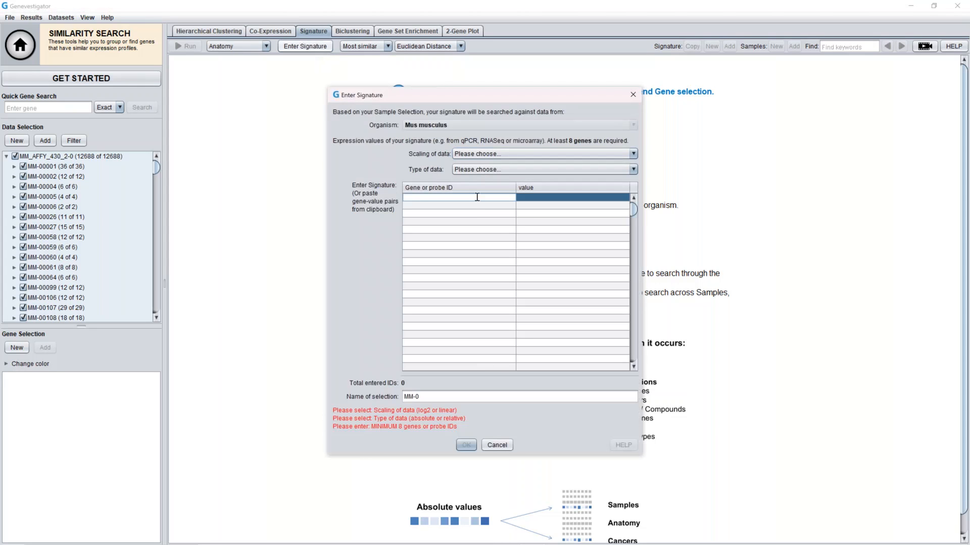
{"action": "key", "text": "ctrl+v"}
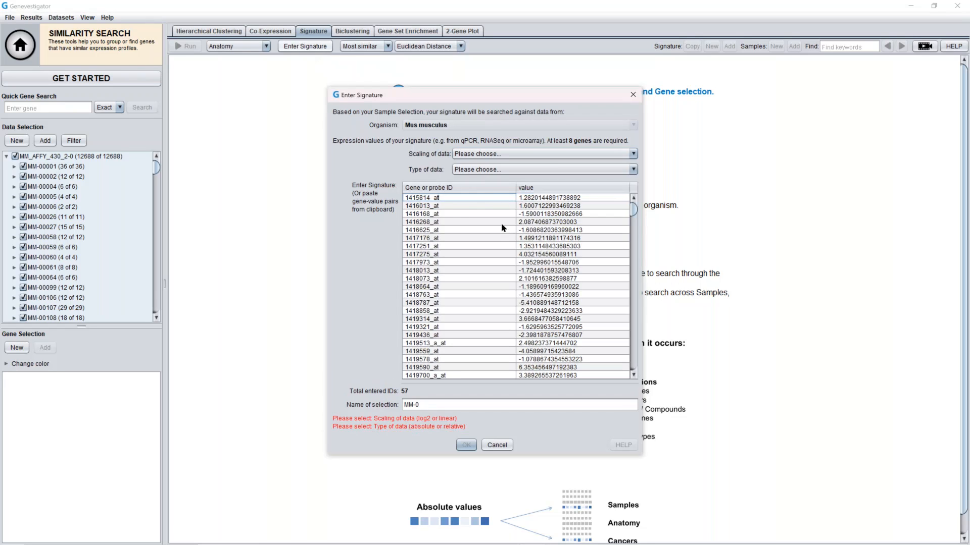
Set the signature's scaling of data to log2 and its type of data to relative (experimental versus control)
{"action": "left_click", "coordinate": [488, 155]}
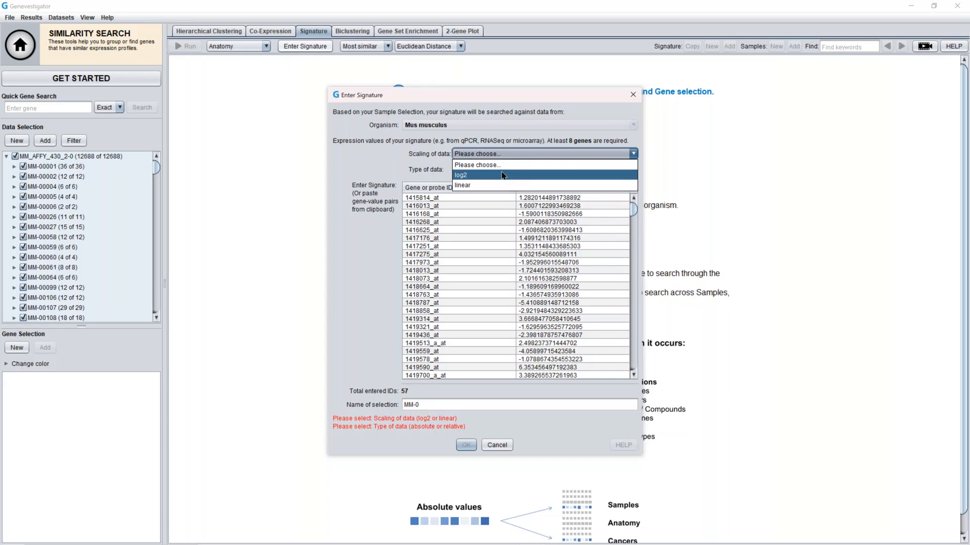
{"action": "left_click", "coordinate": [503, 175]}
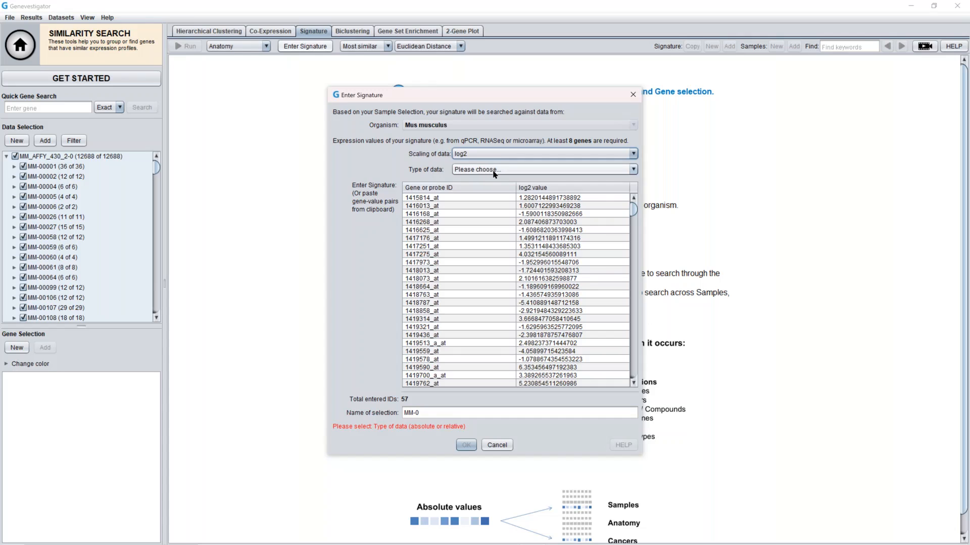
{"action": "left_click", "coordinate": [494, 172]}
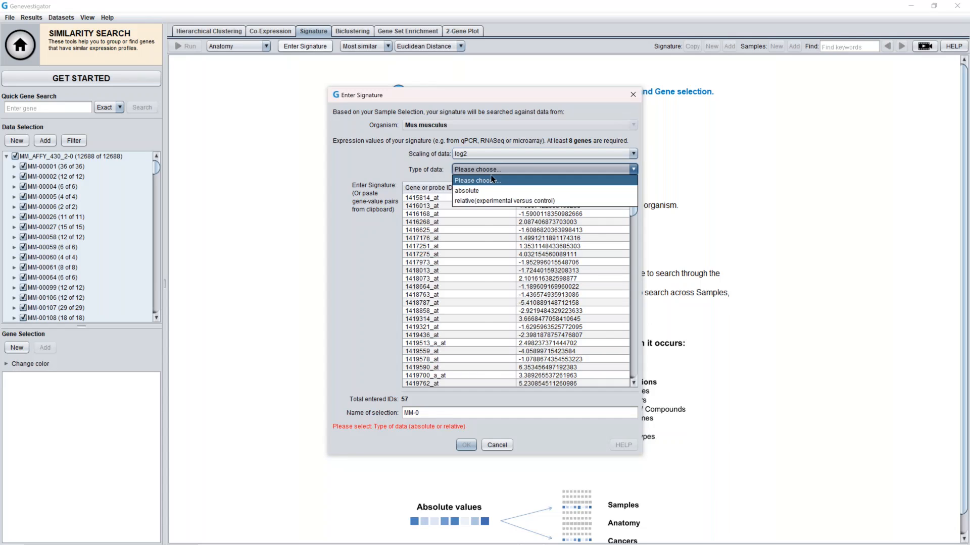
{"action": "left_click", "coordinate": [494, 201]}
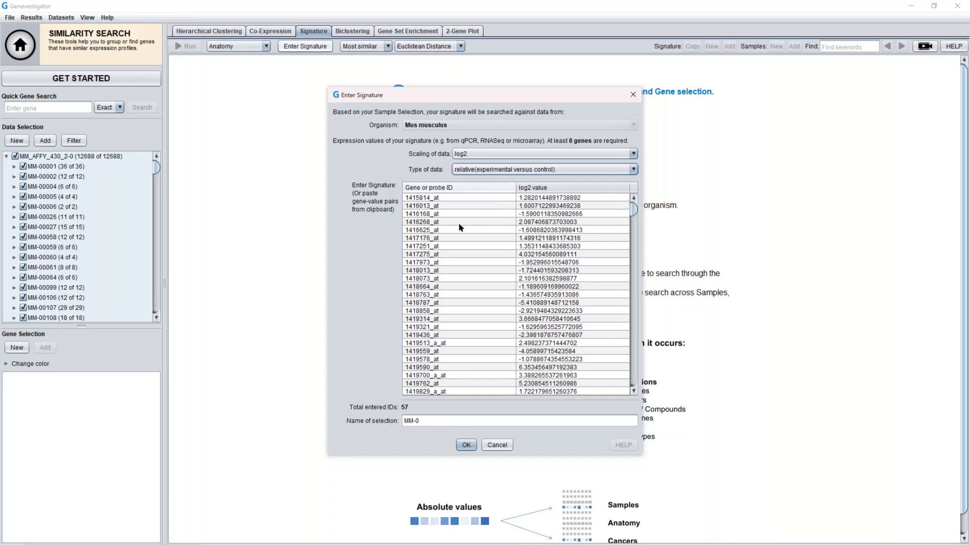
Name the selection MCD vs ctrl and confirm the signature together with its gene selection
{"action": "triple_click", "coordinate": [424, 420]}
{"action": "type", "text": "MCD vs ctrl"}
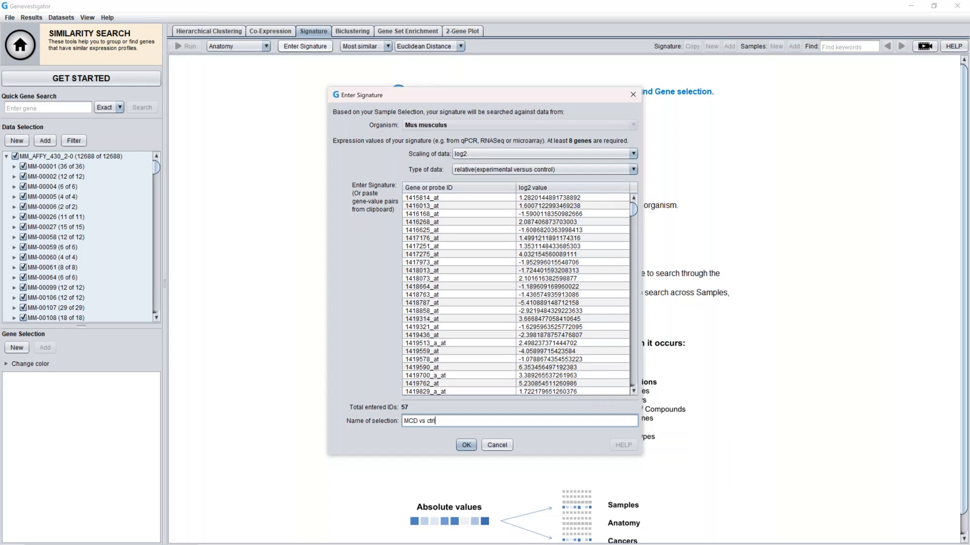
{"action": "left_click", "coordinate": [467, 445]}
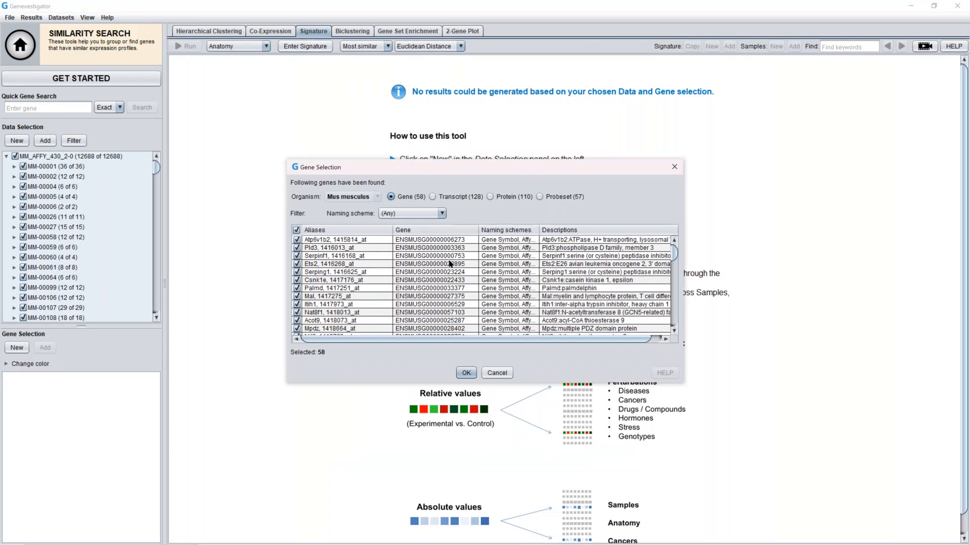
{"action": "mouse_move", "coordinate": [450, 263]}
{"action": "mouse_move", "coordinate": [432, 328]}
{"action": "left_click", "coordinate": [466, 374]}
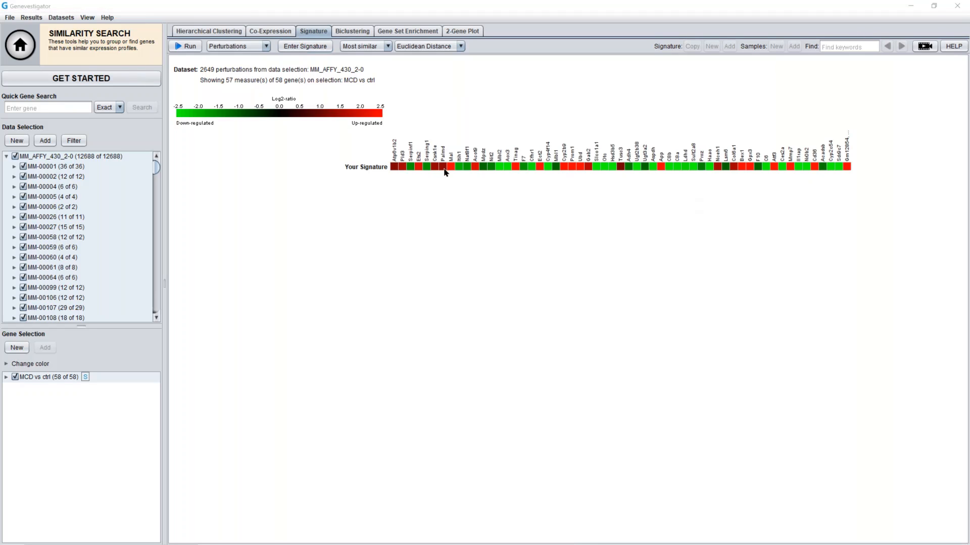
Switch the similarity measure to Pearson Correlation and run the search against perturbations
{"action": "mouse_move", "coordinate": [451, 173]}
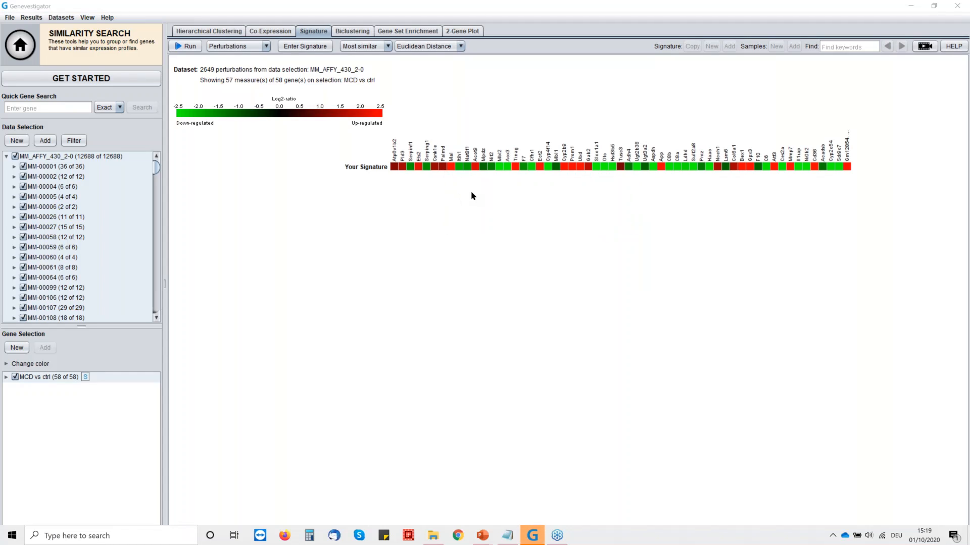
{"action": "left_click", "coordinate": [477, 222]}
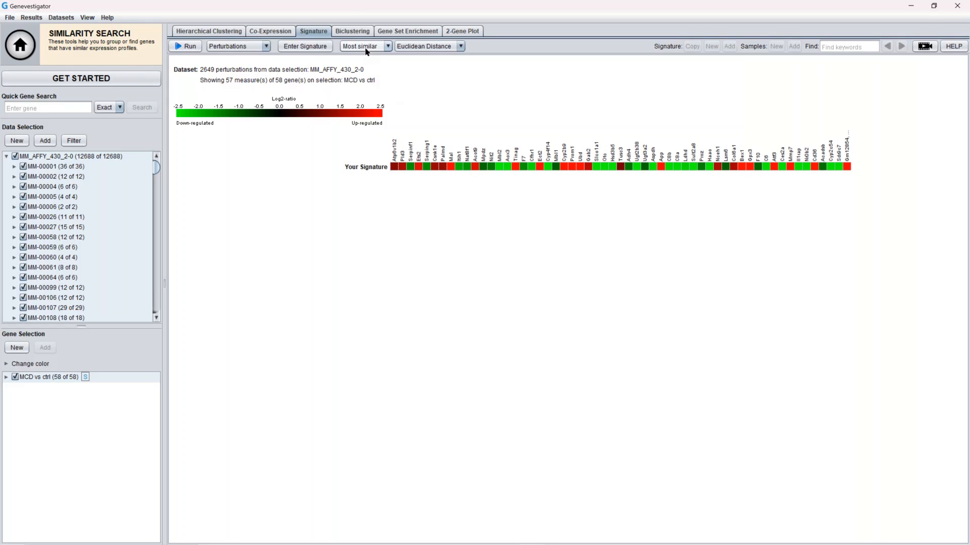
{"action": "left_click", "coordinate": [460, 47]}
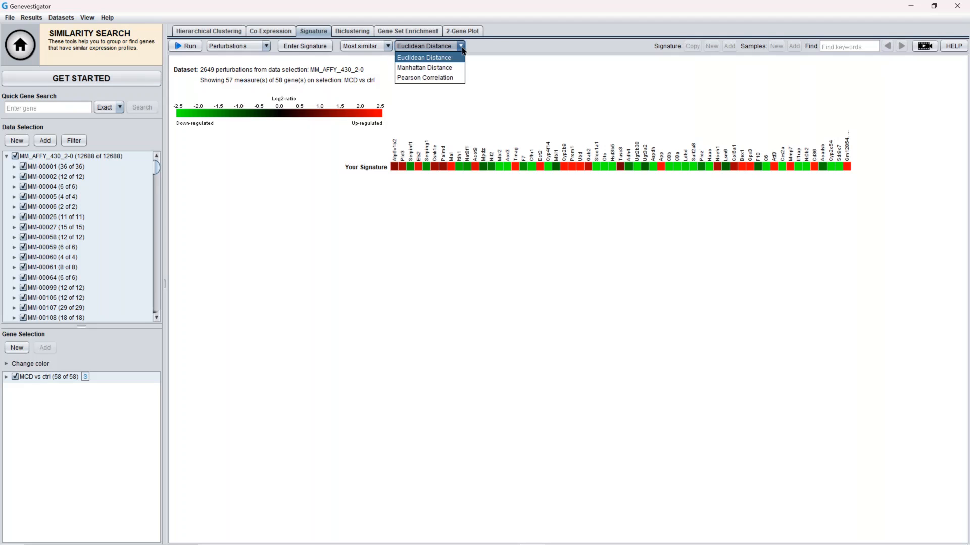
{"action": "left_click", "coordinate": [451, 78]}
{"action": "left_click", "coordinate": [196, 49]}
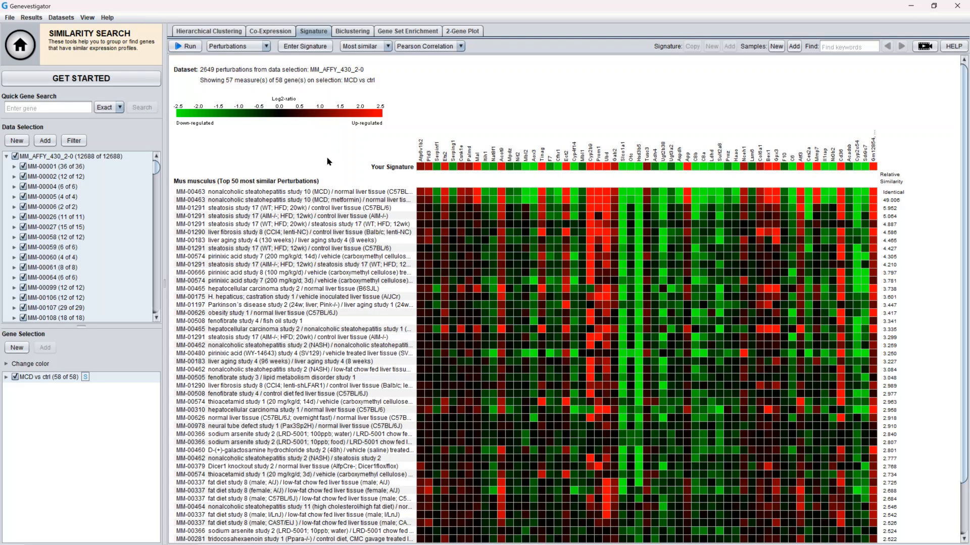
Widen the perturbation name column of the results heatmap to show full experiment names
{"action": "left_click", "coordinate": [240, 200]}
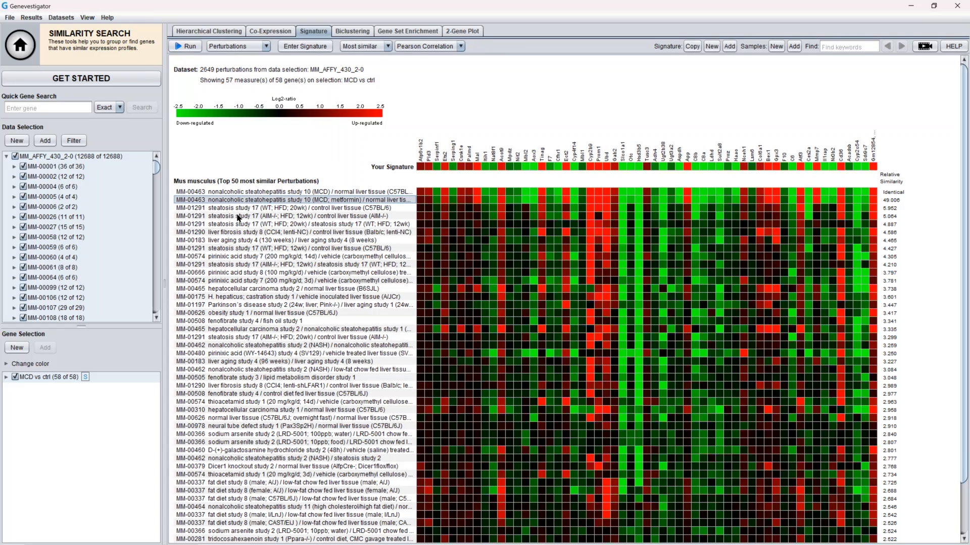
{"action": "left_click", "coordinate": [237, 217]}
{"action": "left_click", "coordinate": [286, 233]}
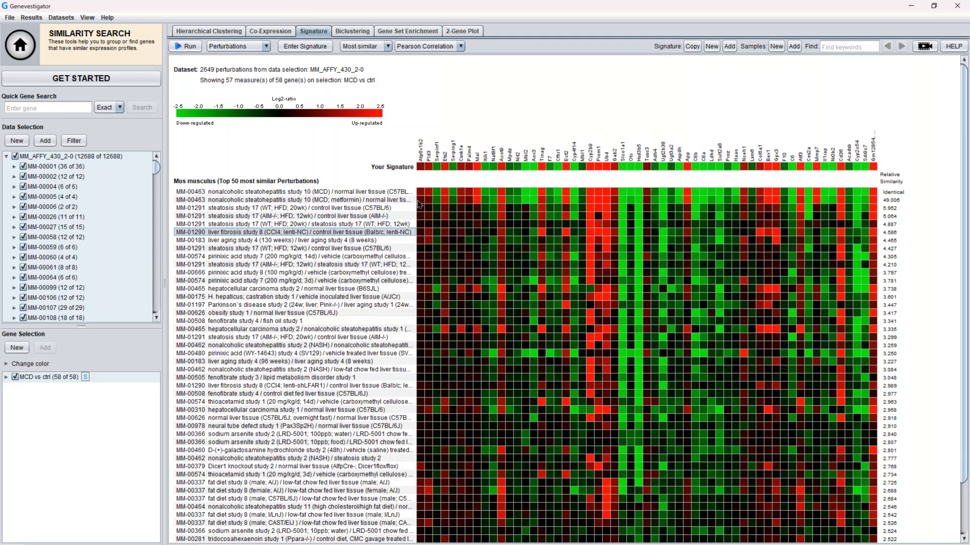
{"action": "left_click_drag", "start_coordinate": [417, 195], "coordinate": [492, 199]}
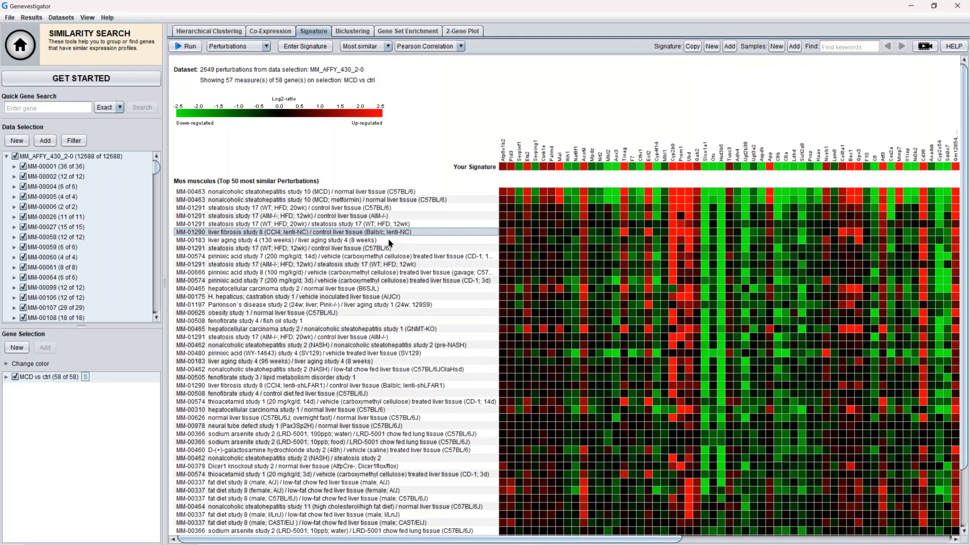
Examine the most similar perturbations and their experiment details in the results list
{"action": "mouse_move", "coordinate": [362, 243]}
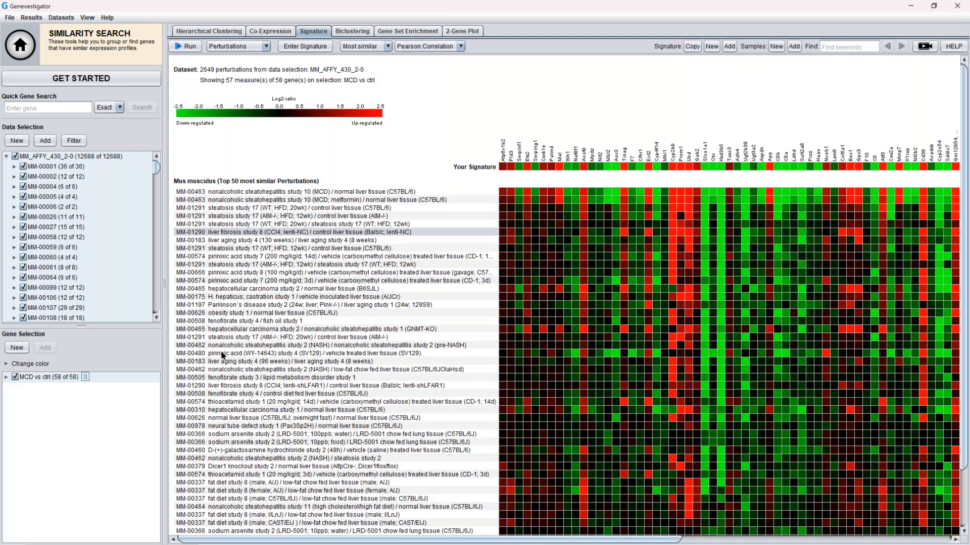
{"action": "scroll", "coordinate": [222, 355], "scroll_direction": "down", "scroll_amount": 3}
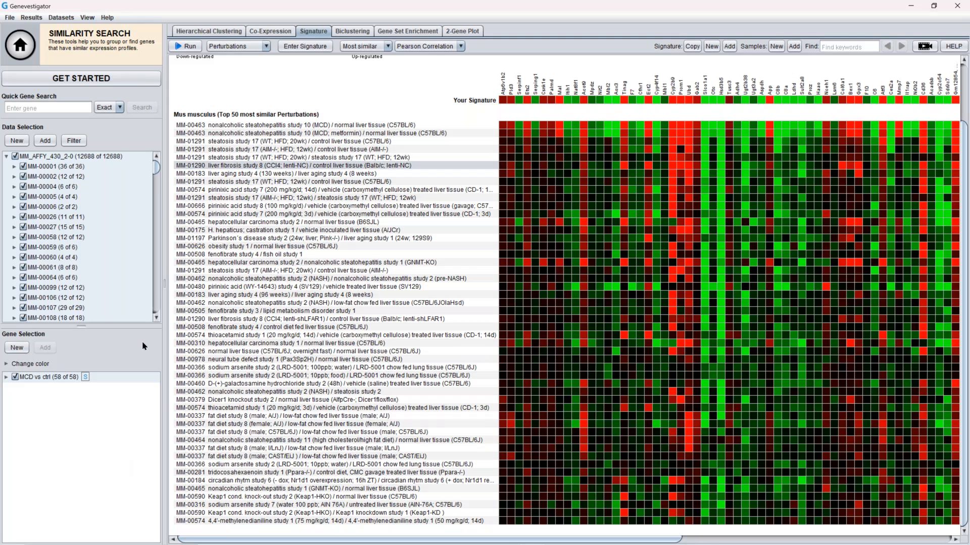
{"action": "left_click", "coordinate": [287, 174]}
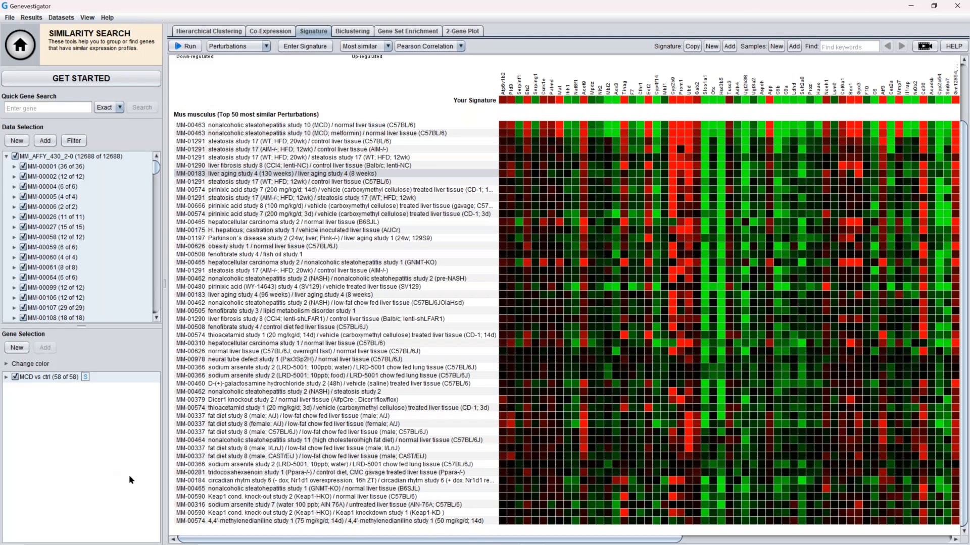
{"action": "mouse_move", "coordinate": [233, 468]}
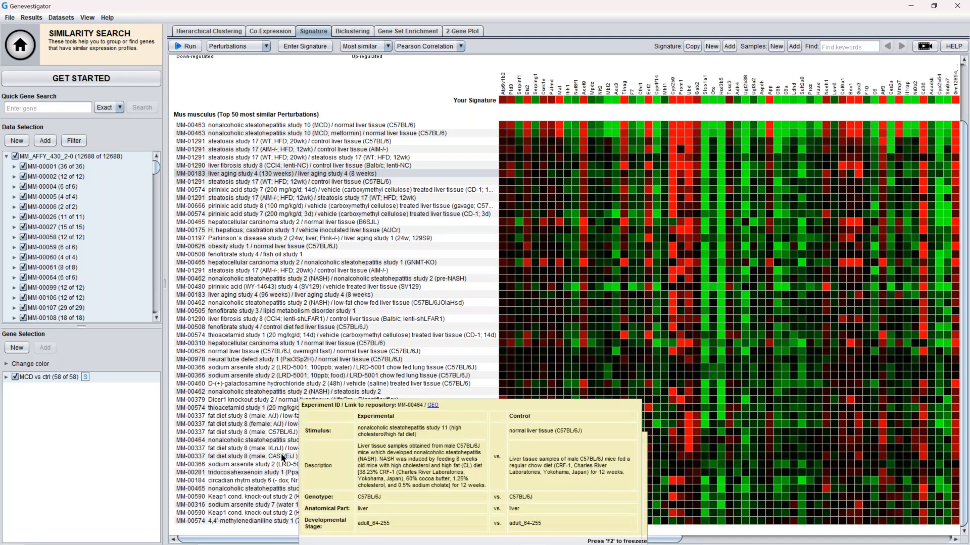
{"action": "left_click", "coordinate": [268, 465]}
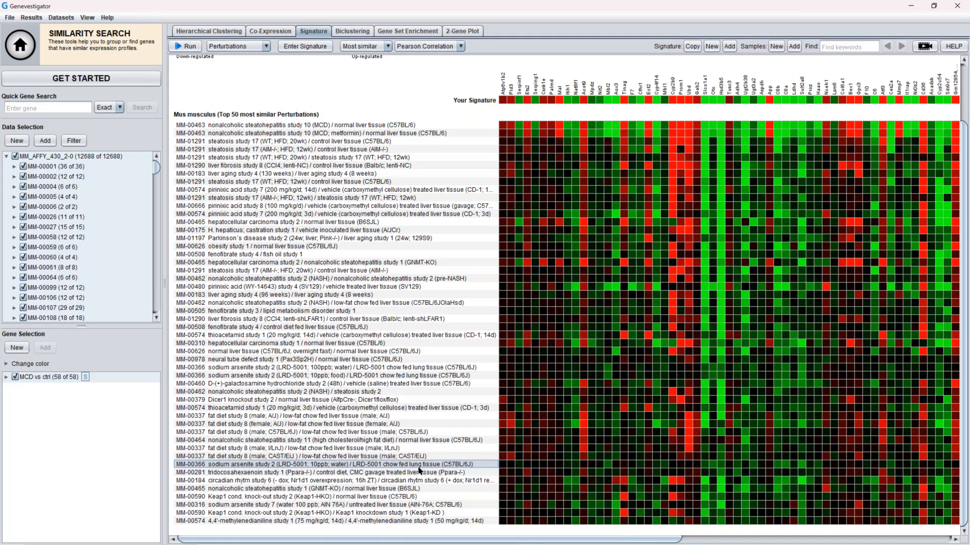
{"action": "mouse_move", "coordinate": [418, 470]}
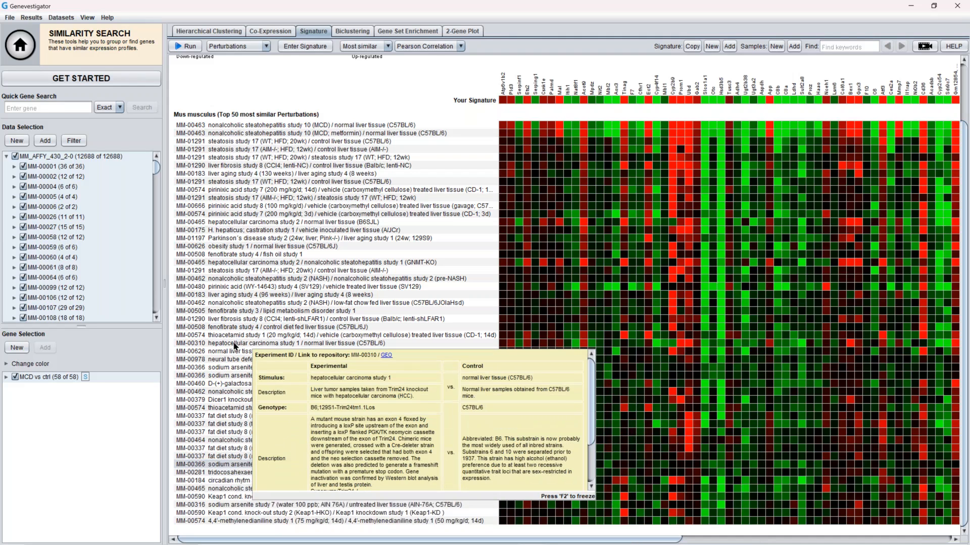
{"action": "left_click", "coordinate": [234, 344]}
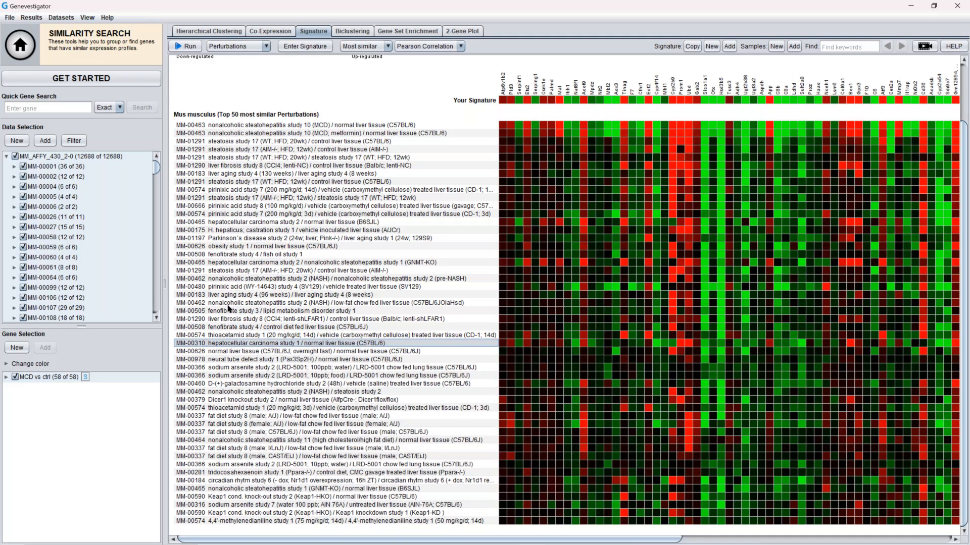
{"action": "left_click", "coordinate": [232, 263]}
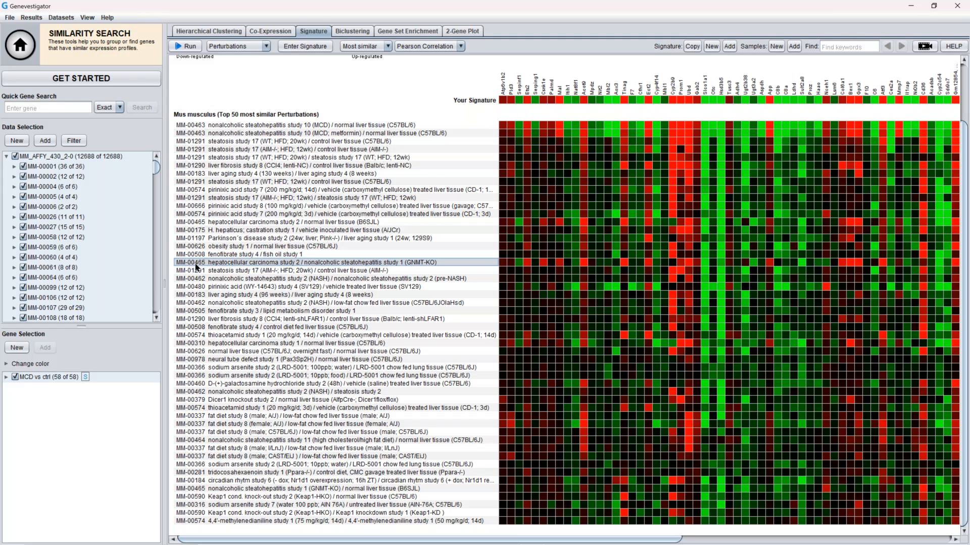
{"action": "mouse_move", "coordinate": [196, 267]}
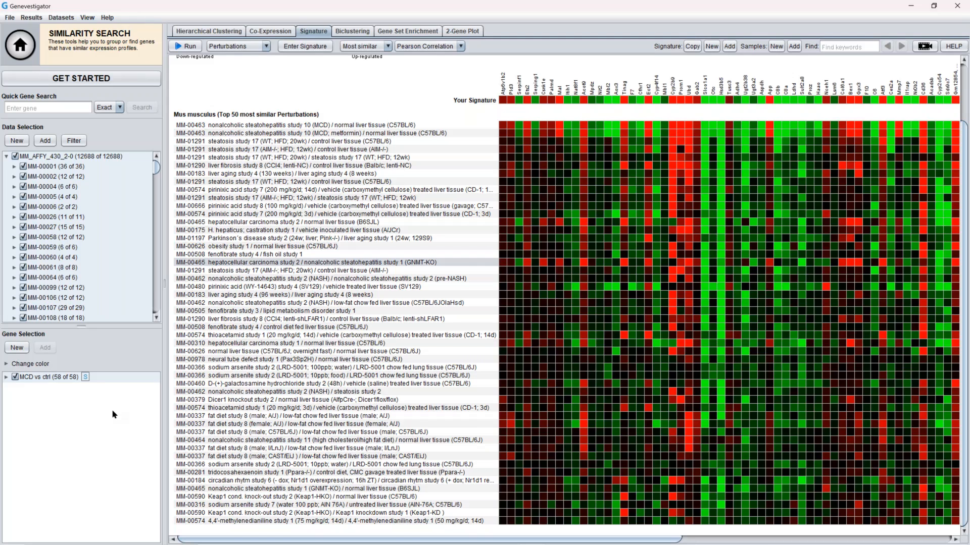
Start a new data selection from the clustering view and search by keyword for experiment MM-00463
{"action": "left_click", "coordinate": [223, 32]}
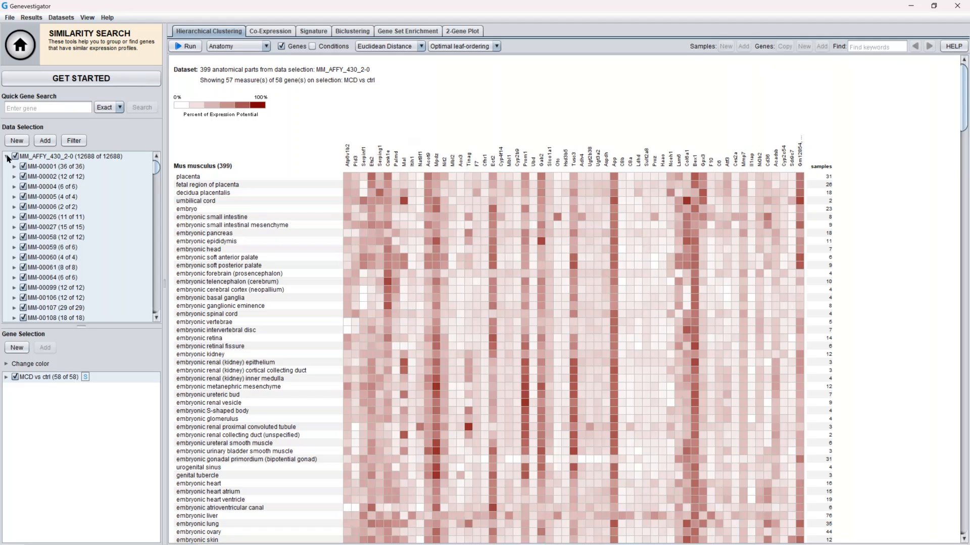
{"action": "left_click", "coordinate": [7, 157]}
{"action": "left_click", "coordinate": [20, 142]}
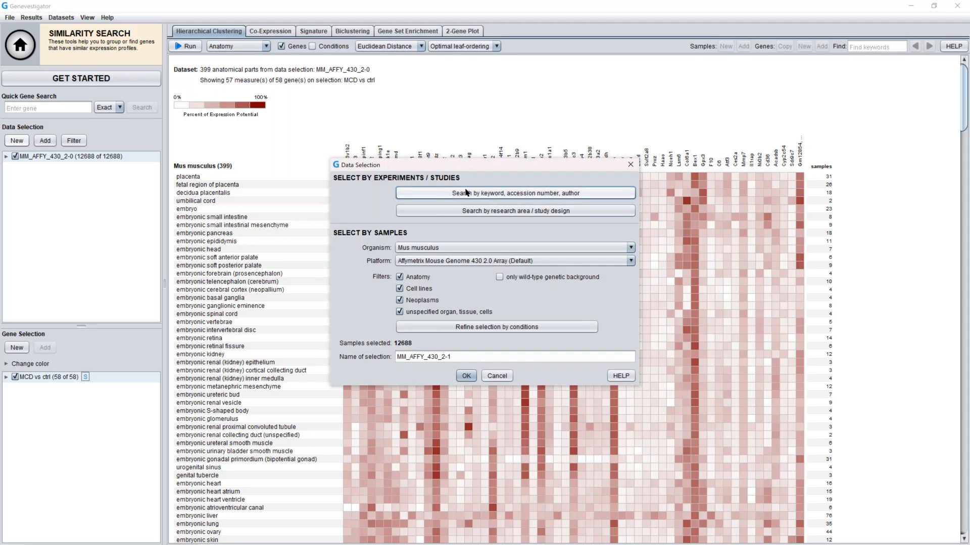
{"action": "left_click", "coordinate": [533, 195]}
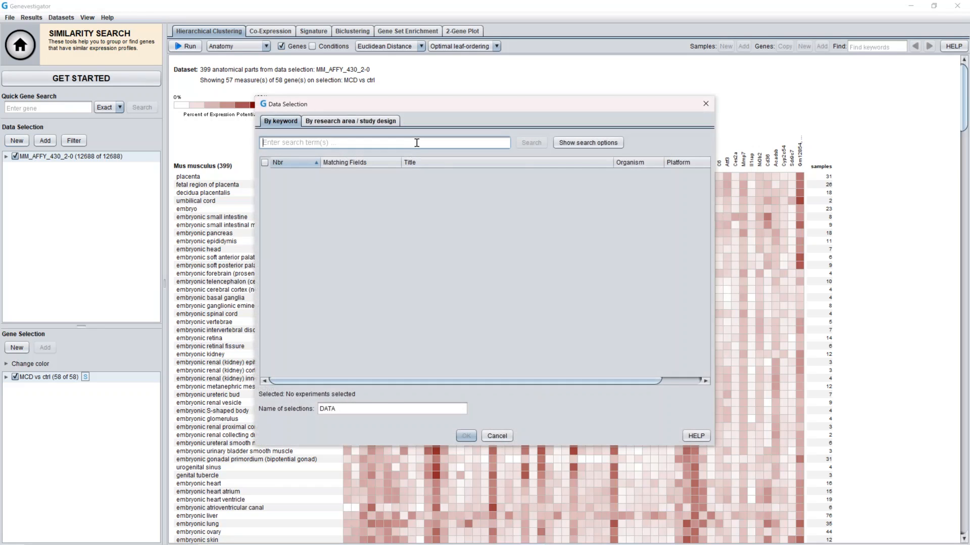
{"action": "type", "text": "MM-004"}
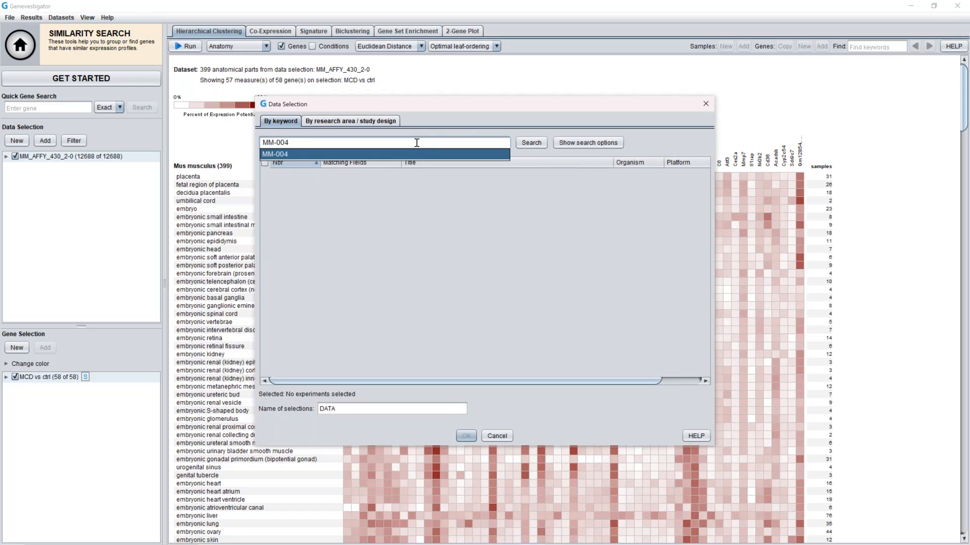
{"action": "type", "text": "63"}
{"action": "left_click", "coordinate": [531, 143]}
{"action": "left_click", "coordinate": [531, 143]}
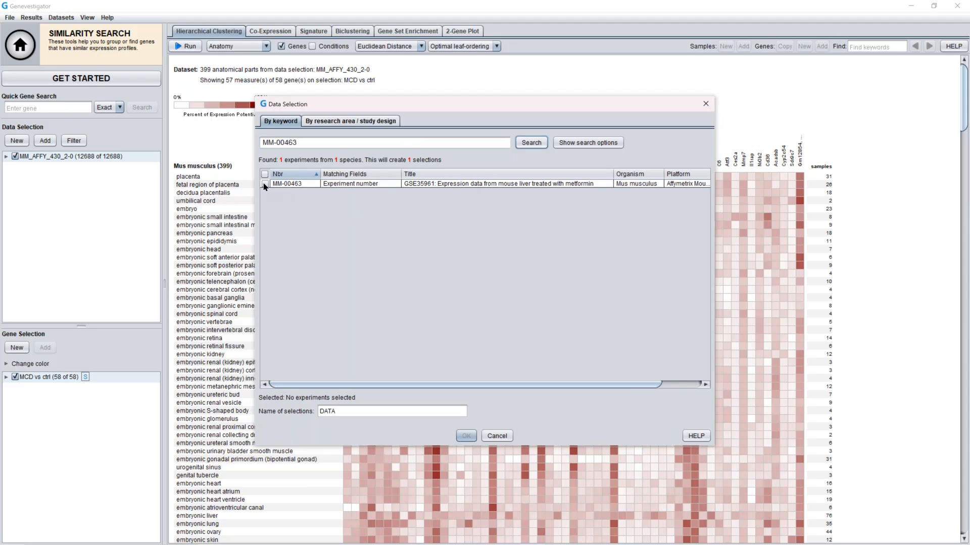
Select the found experiment, name the selection MCD study and confirm it
{"action": "left_click", "coordinate": [265, 184]}
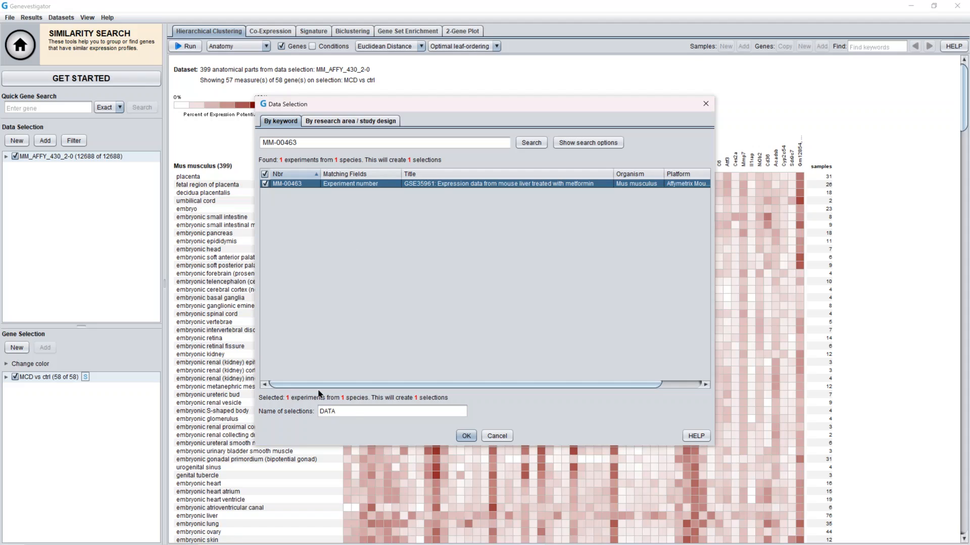
{"action": "double_click", "coordinate": [350, 411]}
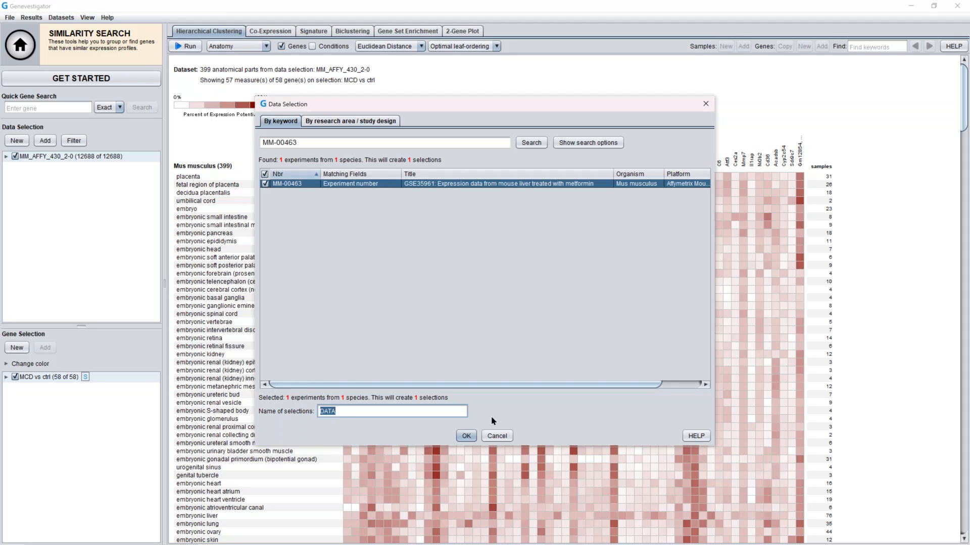
{"action": "type", "text": "MCD study"}
{"action": "left_click", "coordinate": [472, 434]}
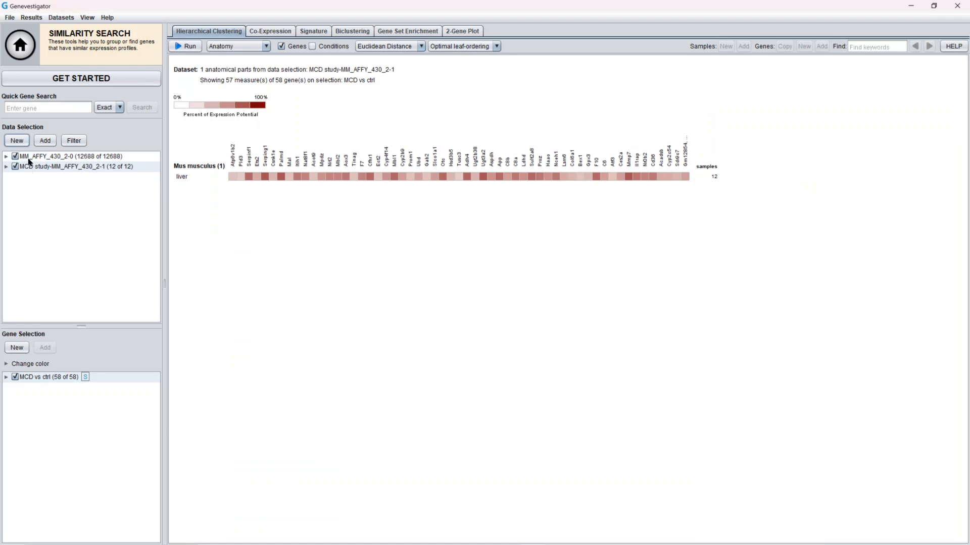
Cluster the MCD study samples with Pearson Correlation, including conditions, and run the hierarchical clustering
{"action": "left_click", "coordinate": [6, 167]}
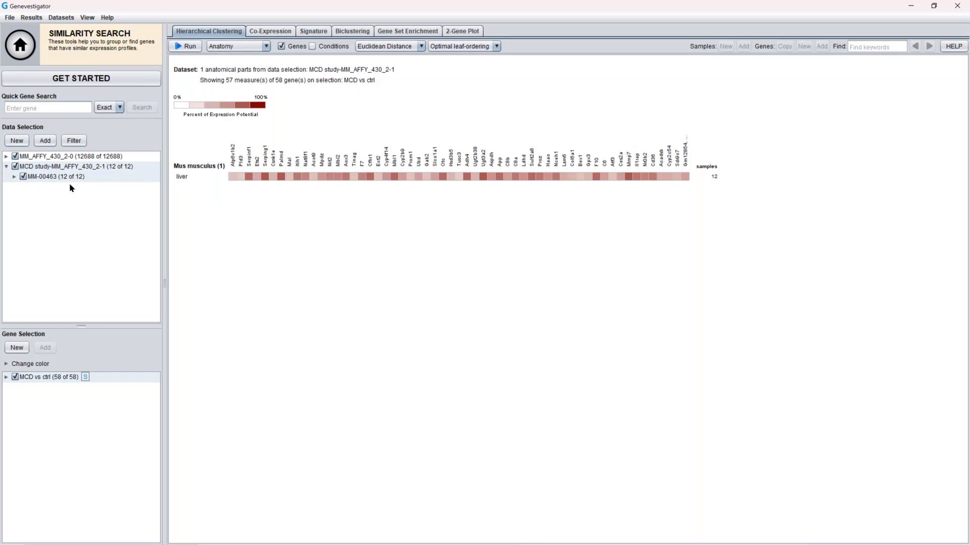
{"action": "left_click", "coordinate": [14, 176]}
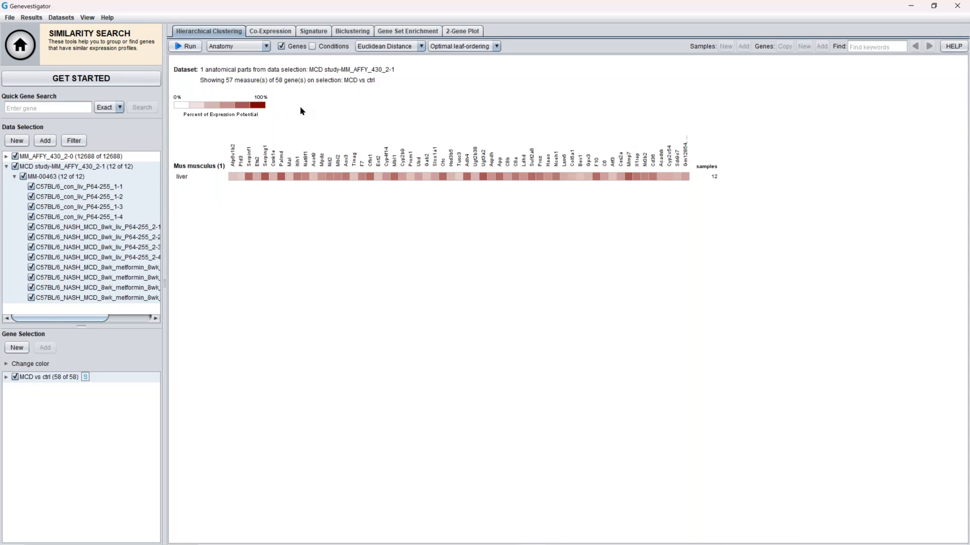
{"action": "left_click", "coordinate": [262, 46]}
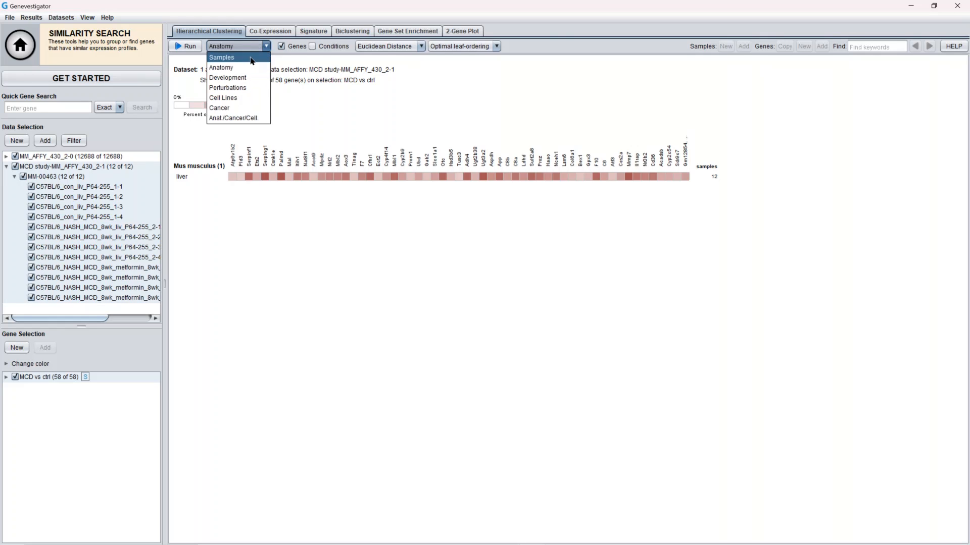
{"action": "left_click", "coordinate": [251, 57]}
{"action": "left_click", "coordinate": [420, 46]}
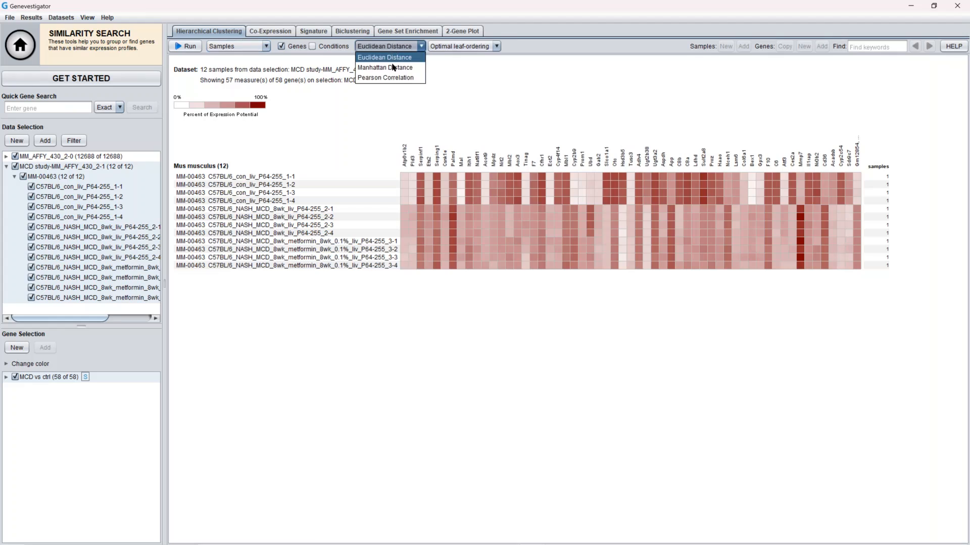
{"action": "left_click", "coordinate": [392, 77]}
{"action": "left_click", "coordinate": [312, 47]}
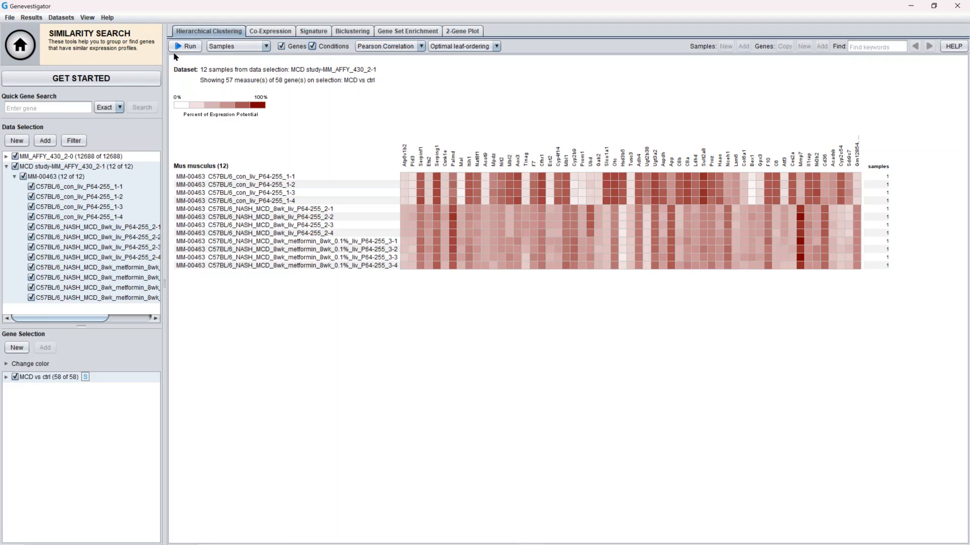
{"action": "left_click", "coordinate": [191, 46]}
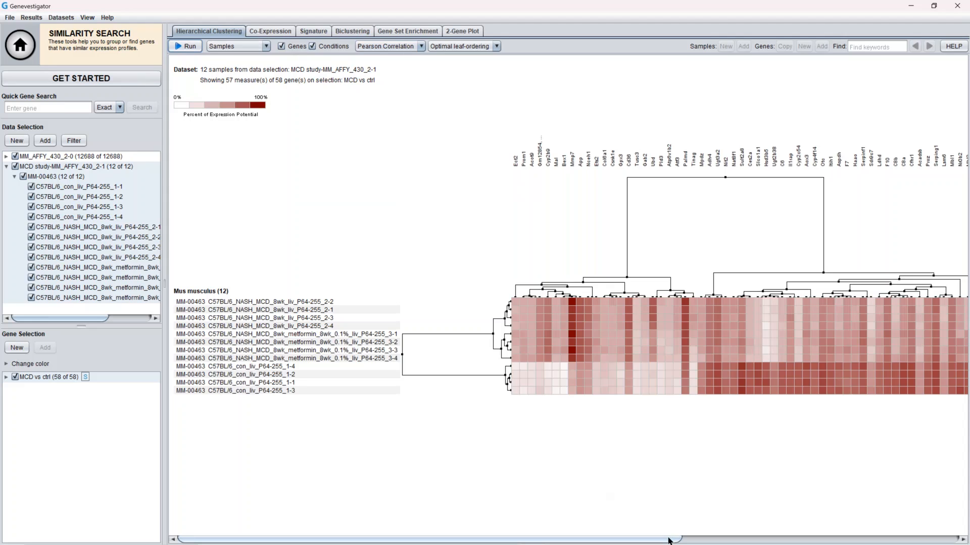
Select the metformin-treated MCD sample cluster in the sample dendrogram
{"action": "left_click_drag", "start_coordinate": [669, 540], "coordinate": [644, 538]}
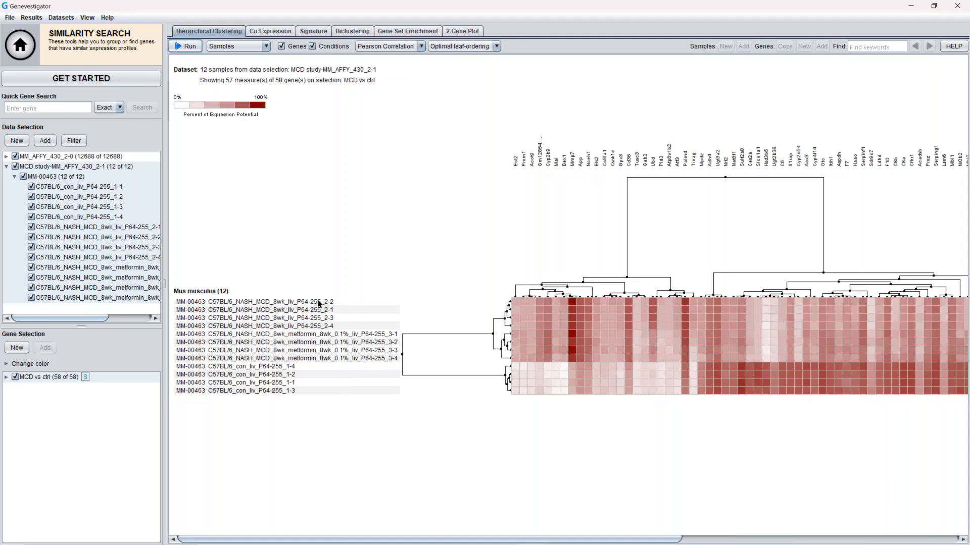
{"action": "mouse_move", "coordinate": [327, 306]}
{"action": "left_click", "coordinate": [506, 318]}
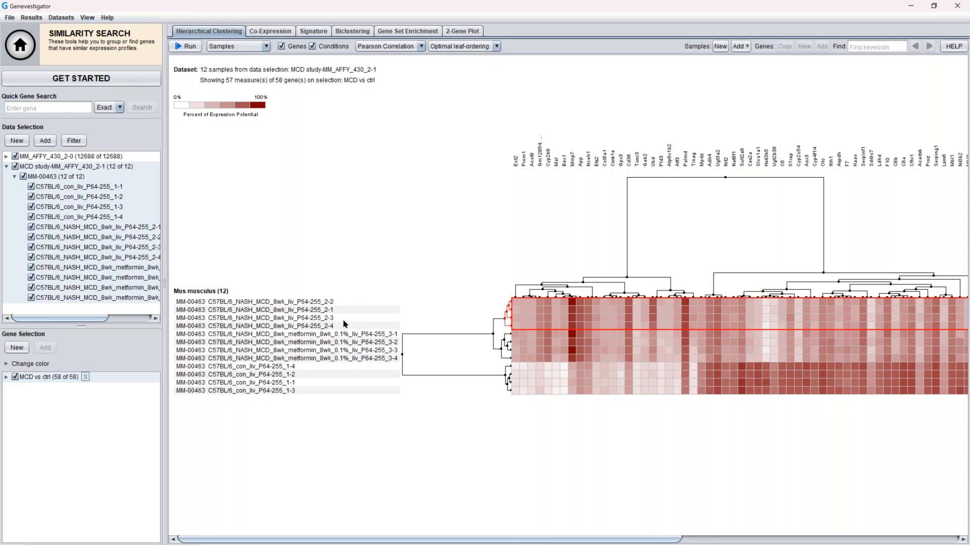
{"action": "left_click", "coordinate": [503, 348]}
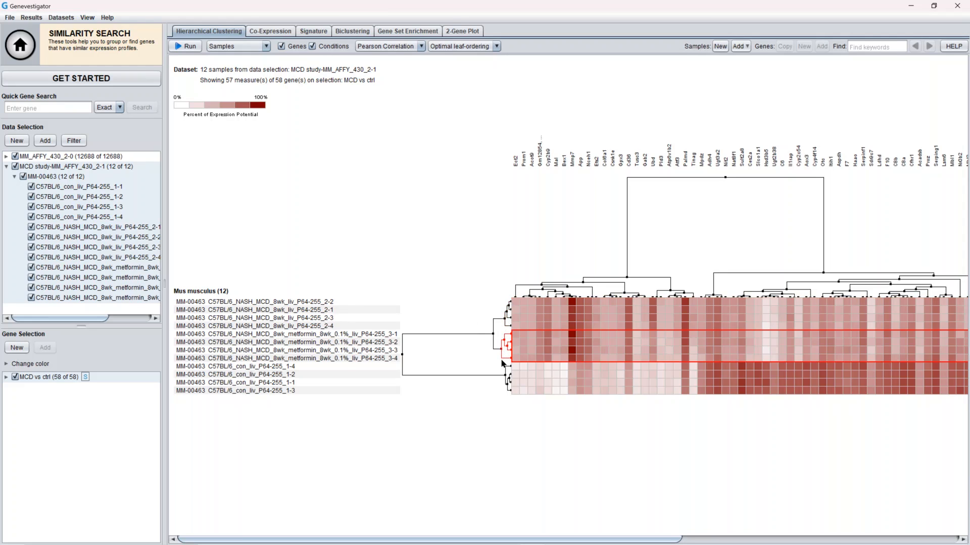
{"action": "left_click", "coordinate": [508, 386]}
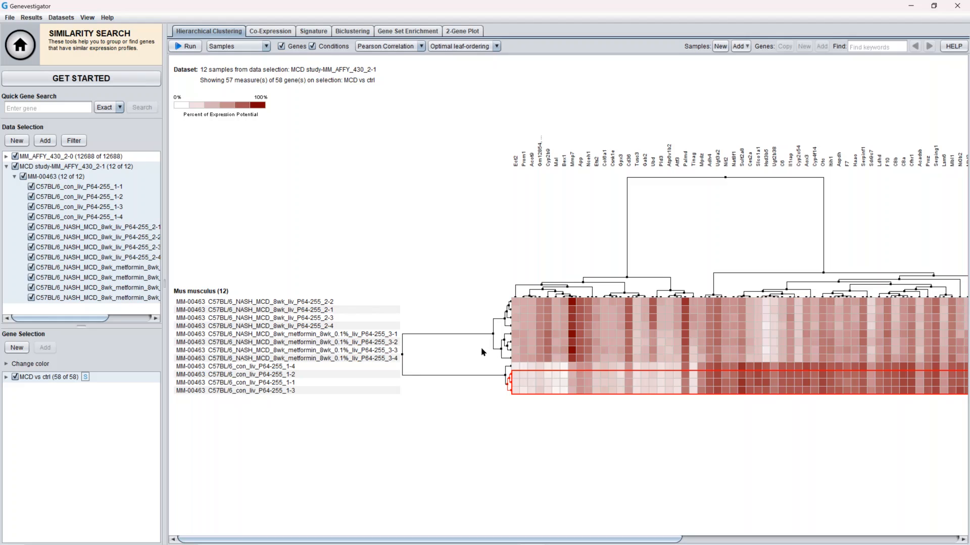
{"action": "left_click", "coordinate": [503, 348]}
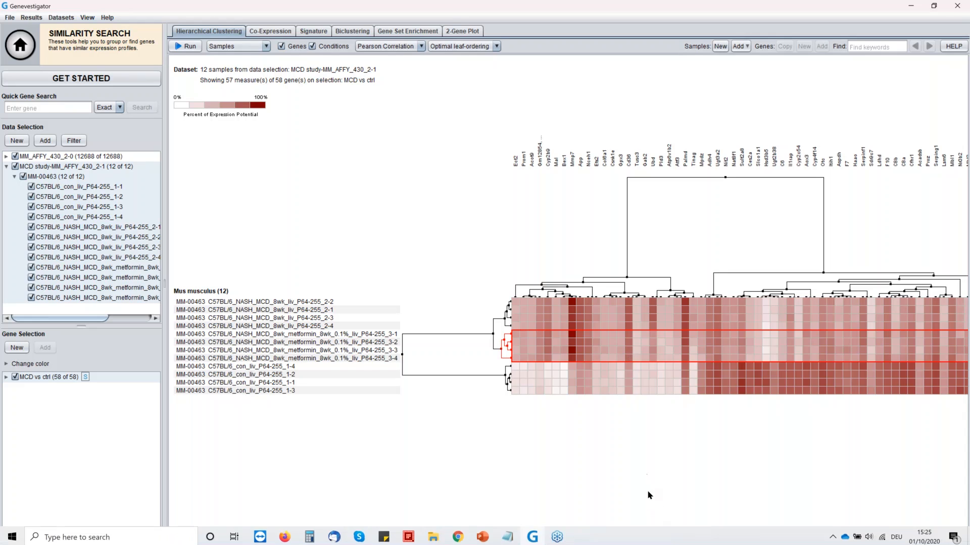
Deselect the whole MCD vs ctrl gene selection and keep only Mbl2 and Ubd checked
{"action": "left_click_drag", "start_coordinate": [696, 541], "coordinate": [869, 540]}
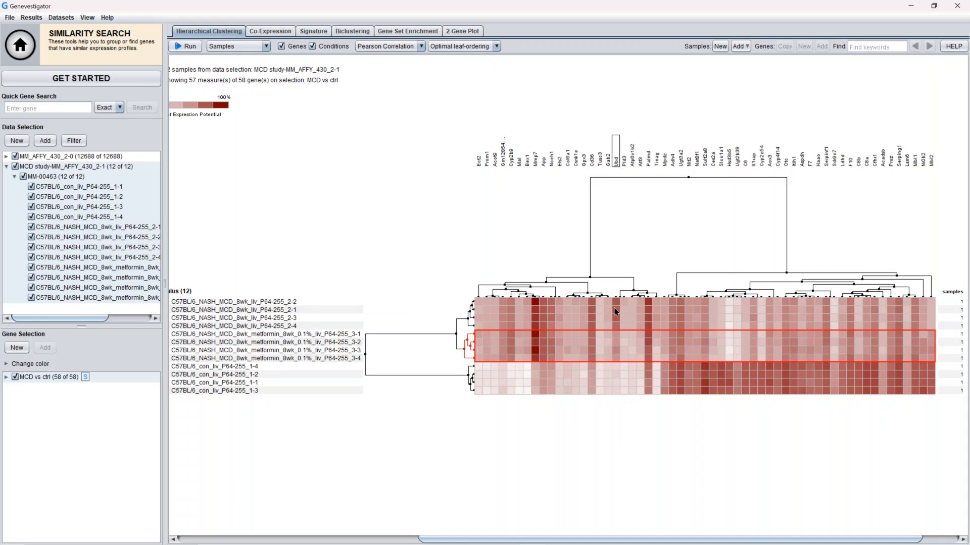
{"action": "left_click", "coordinate": [931, 160]}
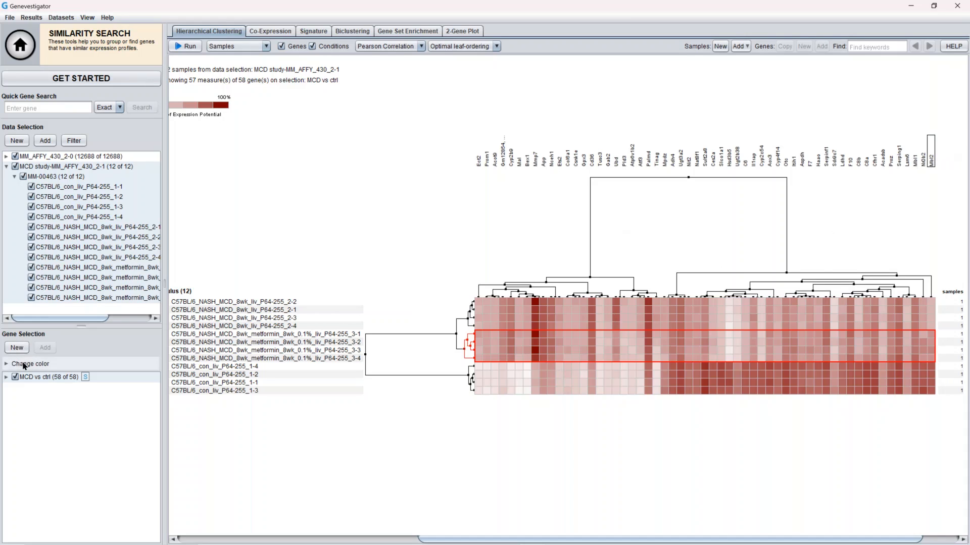
{"action": "left_click", "coordinate": [16, 377]}
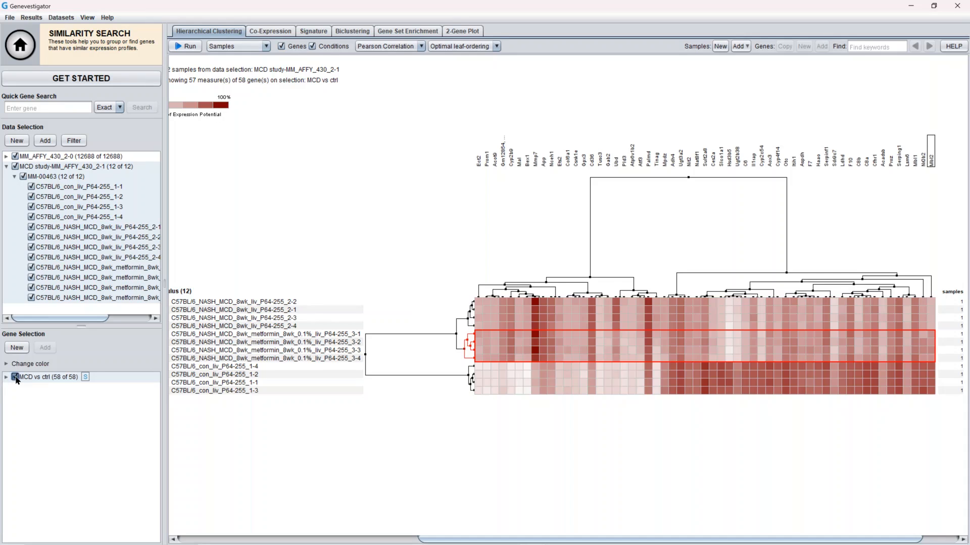
{"action": "left_click", "coordinate": [6, 377]}
{"action": "scroll", "coordinate": [48, 463], "scroll_direction": "down", "scroll_amount": 3}
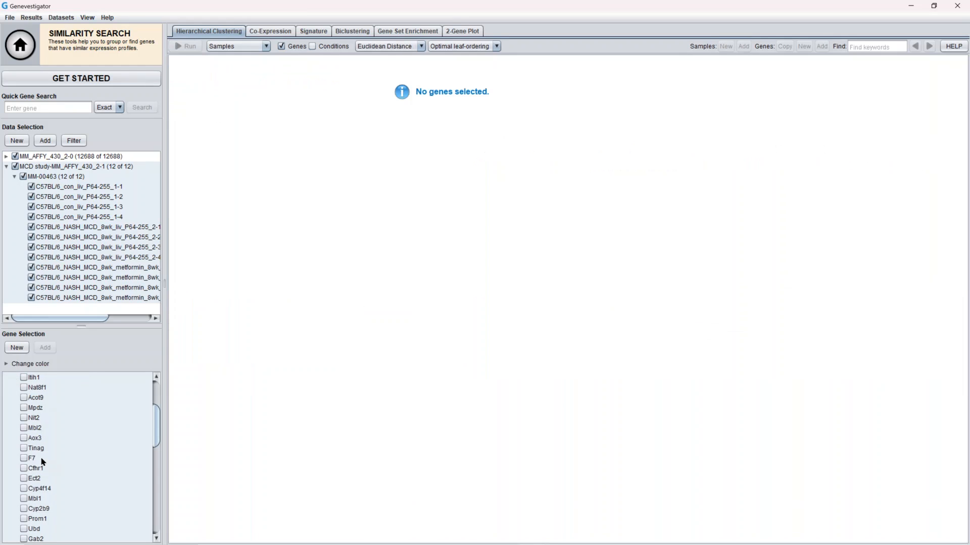
{"action": "left_click", "coordinate": [24, 428]}
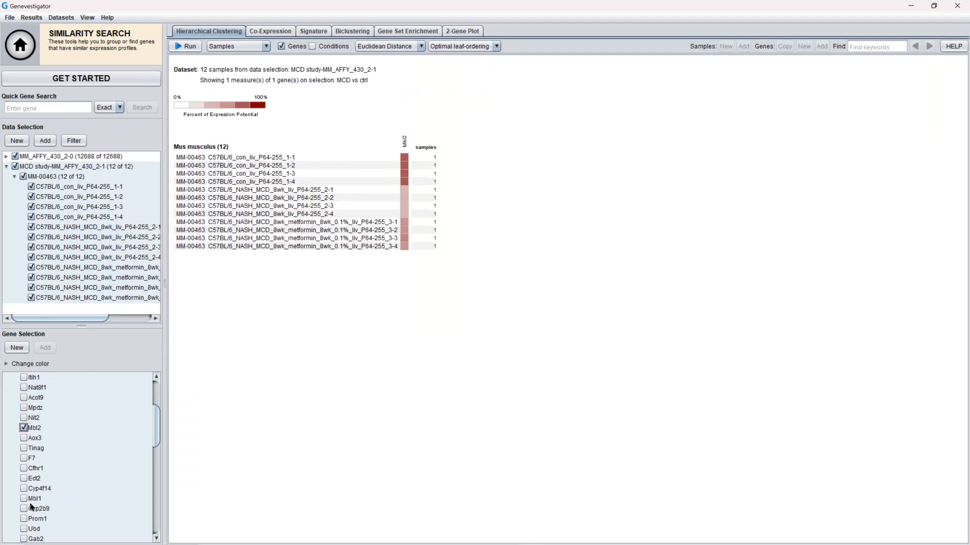
{"action": "left_click", "coordinate": [23, 529]}
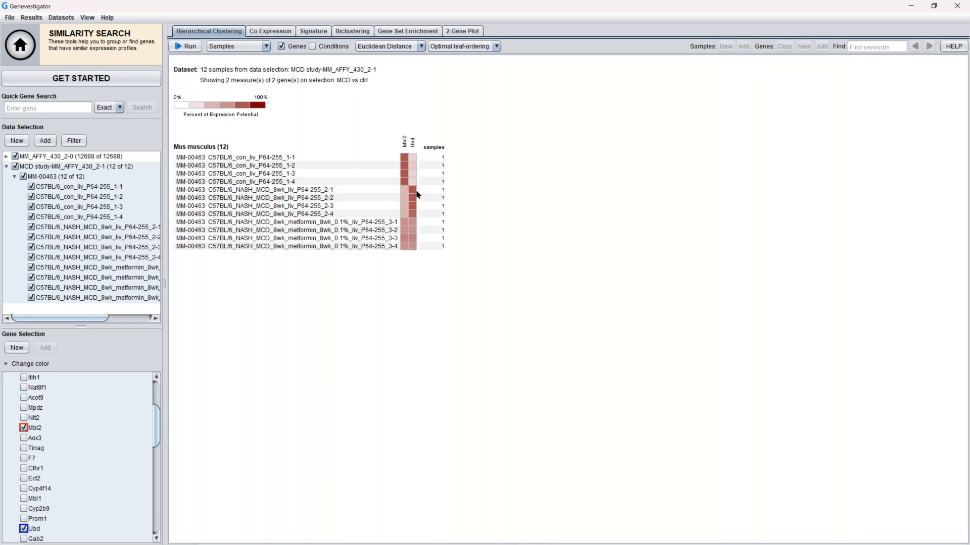
Open the 2-Gene Plot of Mbl2 against Ubd for individual samples and group them by Stimulus
{"action": "mouse_move", "coordinate": [414, 194]}
{"action": "left_click", "coordinate": [461, 32]}
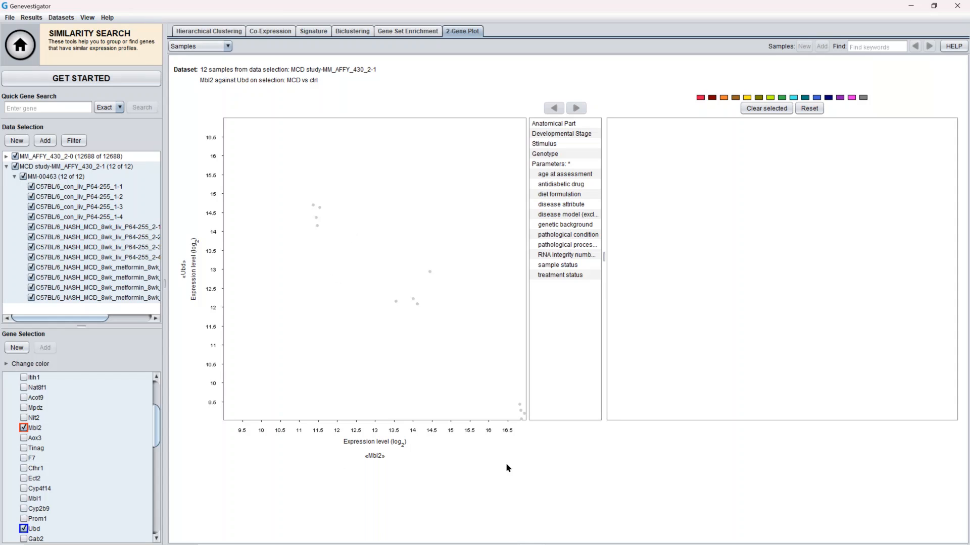
{"action": "left_click", "coordinate": [223, 44]}
{"action": "left_click", "coordinate": [211, 59]}
{"action": "left_click", "coordinate": [545, 145]}
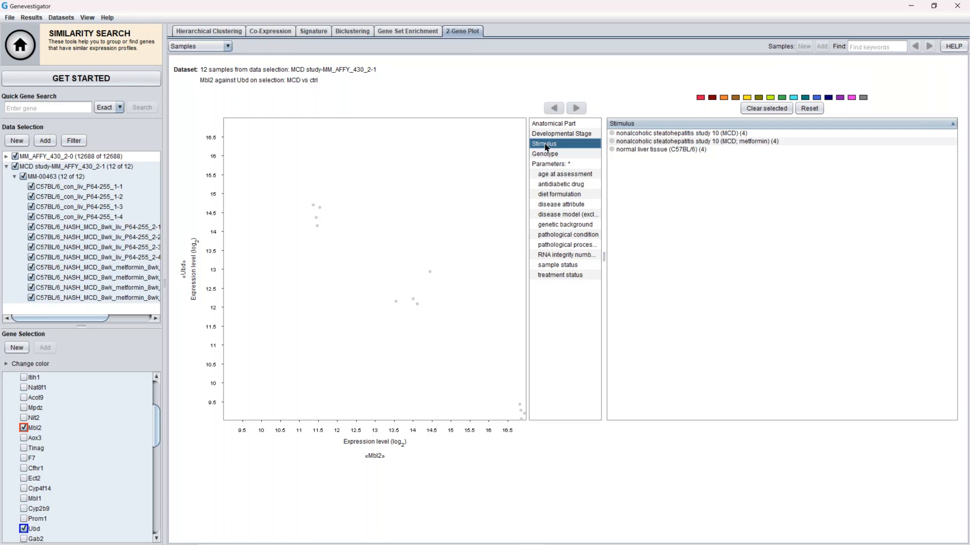
Colour the MCD samples red, the MCD with metformin samples green and normal liver tissue blue
{"action": "left_click", "coordinate": [676, 133]}
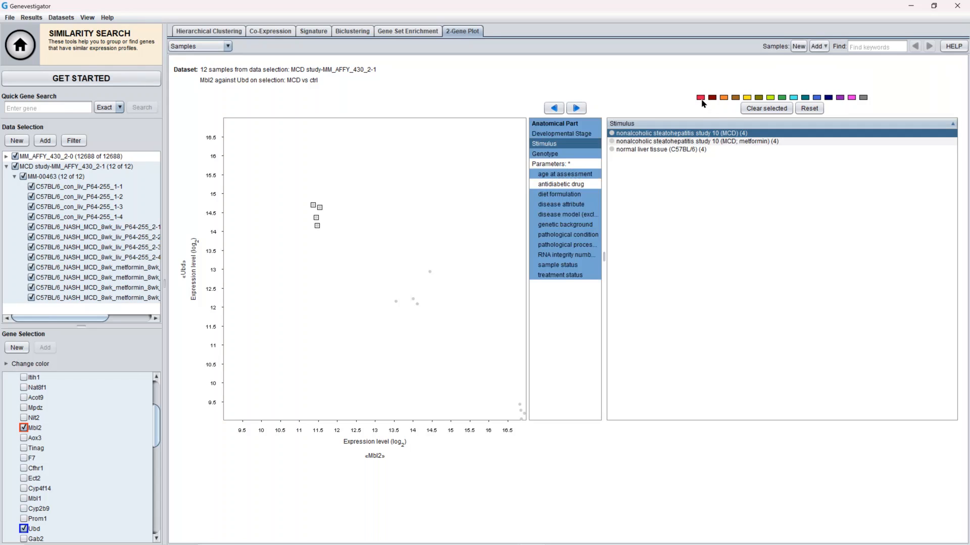
{"action": "left_click", "coordinate": [701, 98]}
{"action": "left_click", "coordinate": [697, 142]}
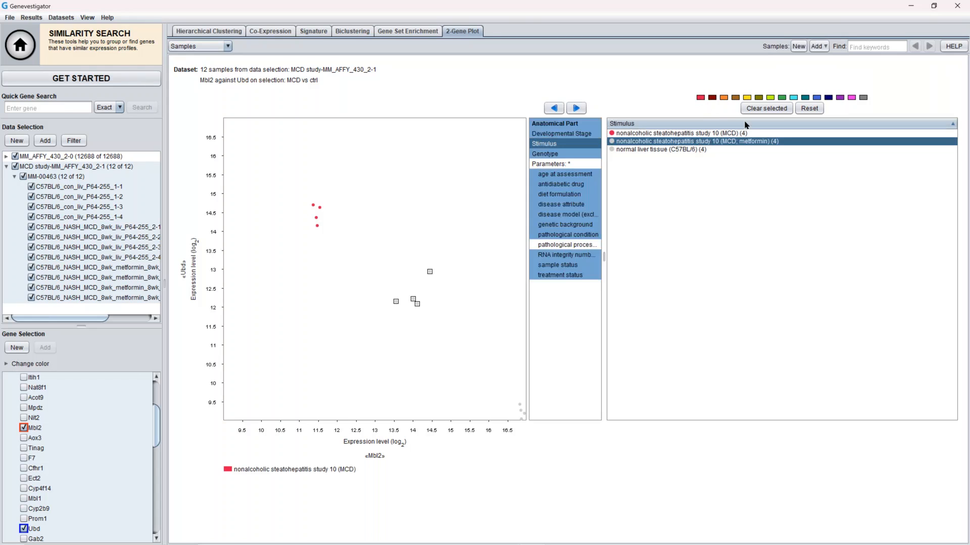
{"action": "left_click", "coordinate": [782, 98]}
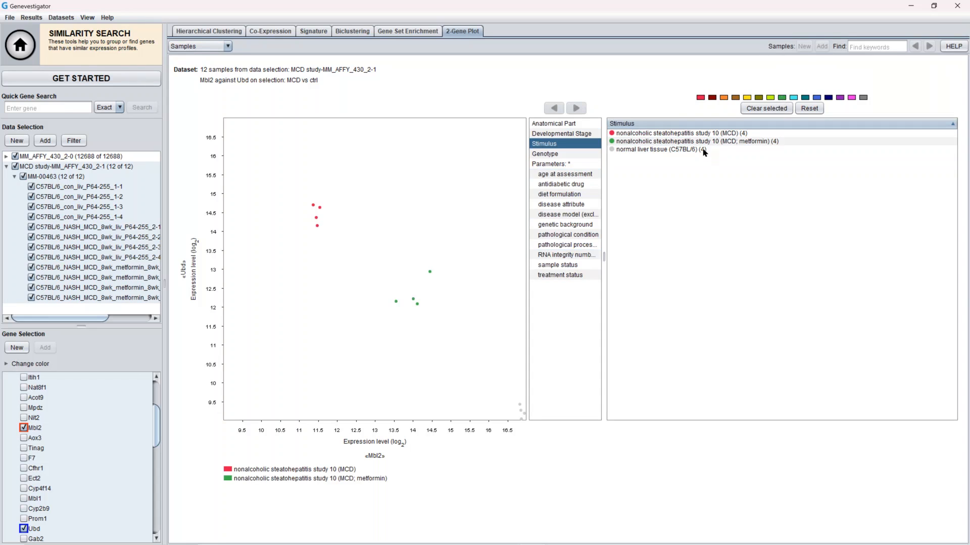
{"action": "left_click", "coordinate": [703, 150]}
{"action": "left_click", "coordinate": [817, 98]}
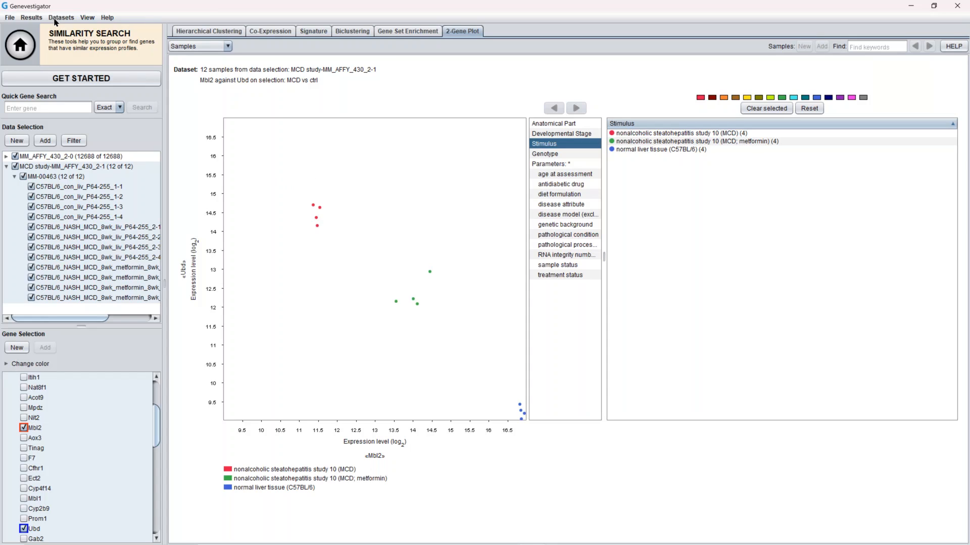
{"action": "left_click", "coordinate": [35, 18]}
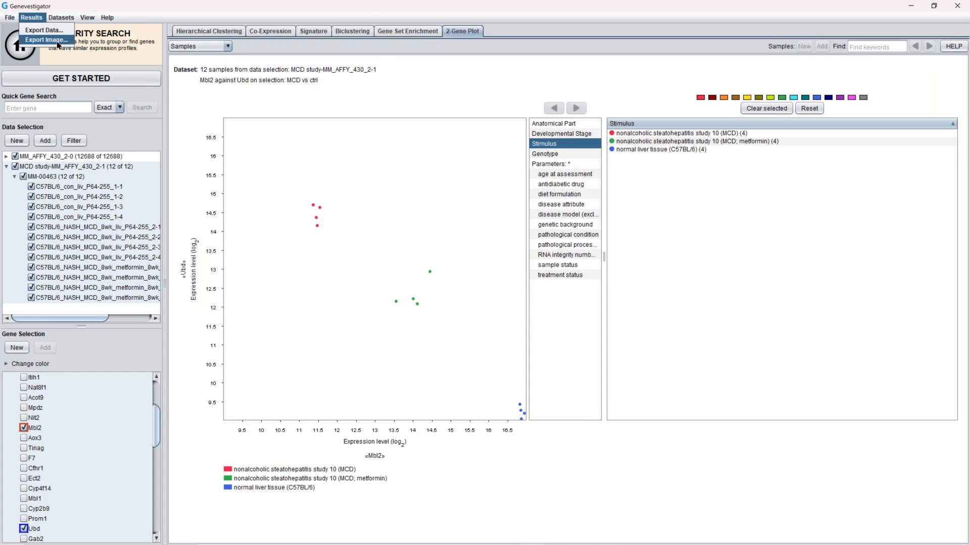
{"action": "left_click", "coordinate": [493, 91]}
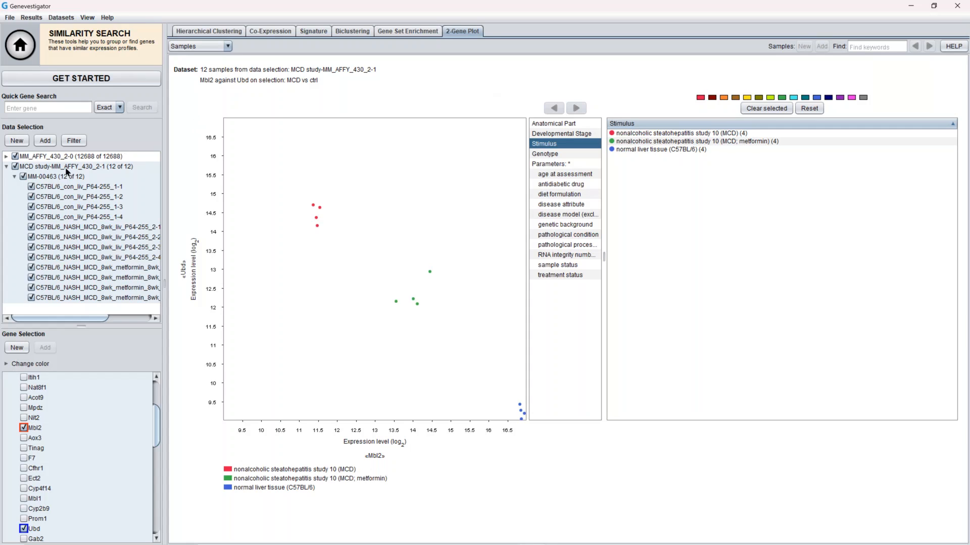
Create a new data selection from experiment MM-00465 found by keyword search and name it "HCC study"
{"action": "left_click", "coordinate": [7, 167]}
{"action": "left_click", "coordinate": [17, 140]}
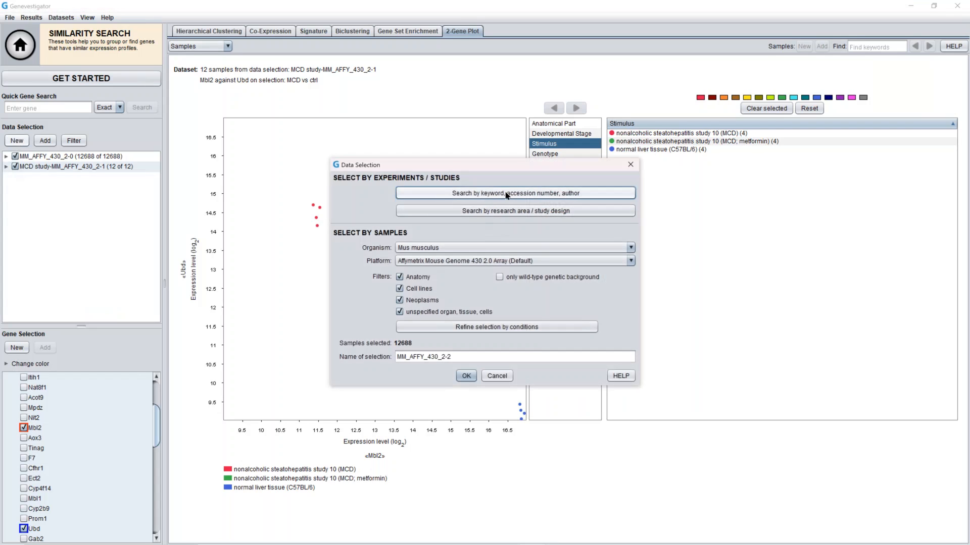
{"action": "left_click", "coordinate": [507, 195]}
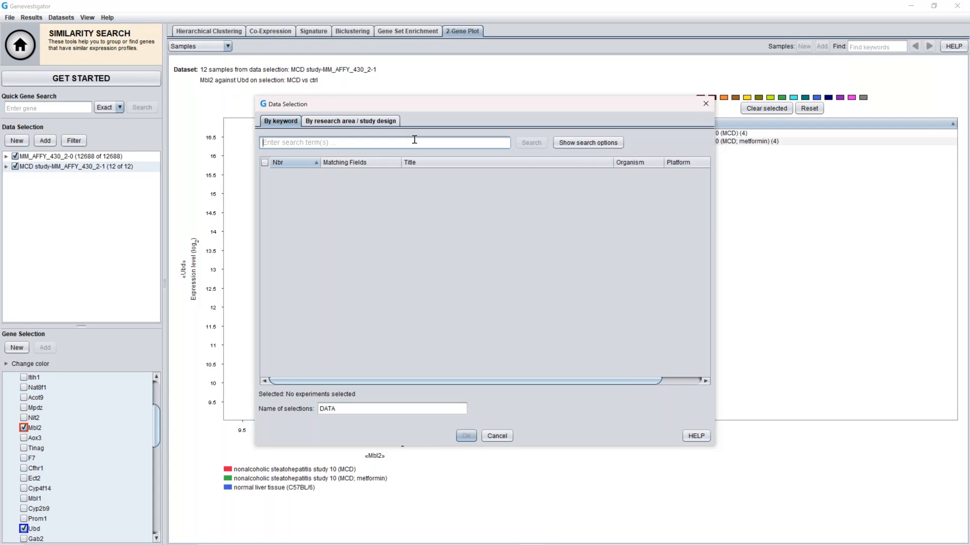
{"action": "type", "text": "MM-00465"}
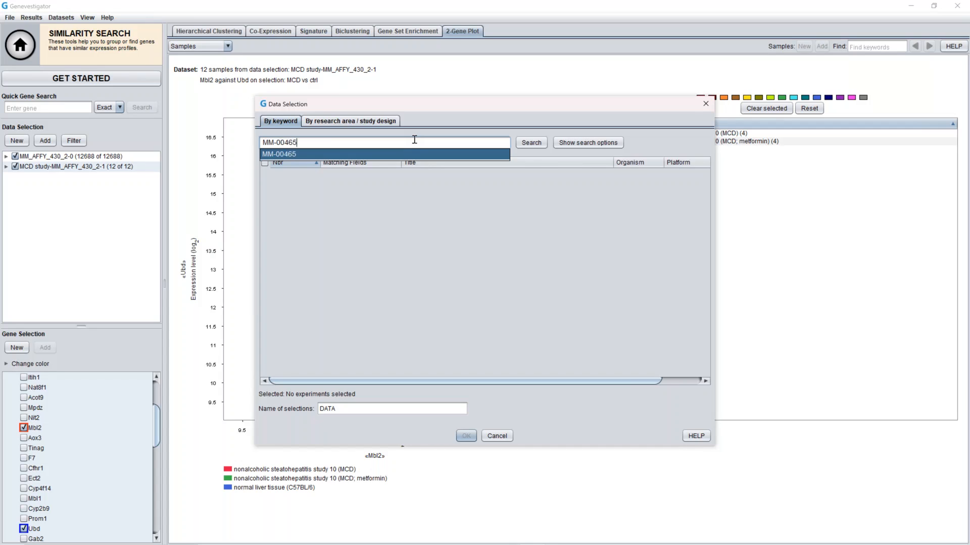
{"action": "left_click", "coordinate": [539, 143]}
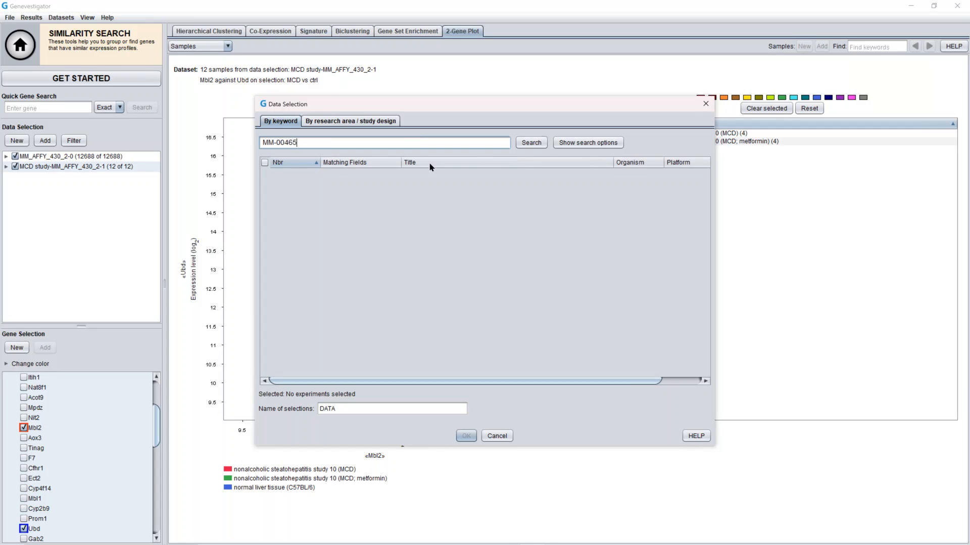
{"action": "left_click", "coordinate": [543, 144]}
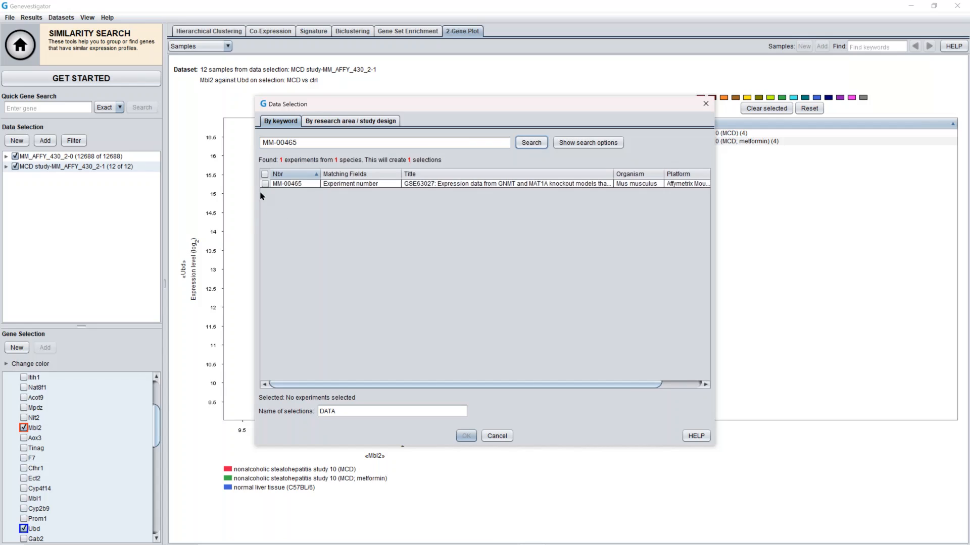
{"action": "left_click", "coordinate": [265, 184]}
{"action": "left_click_drag", "start_coordinate": [335, 411], "coordinate": [291, 408]}
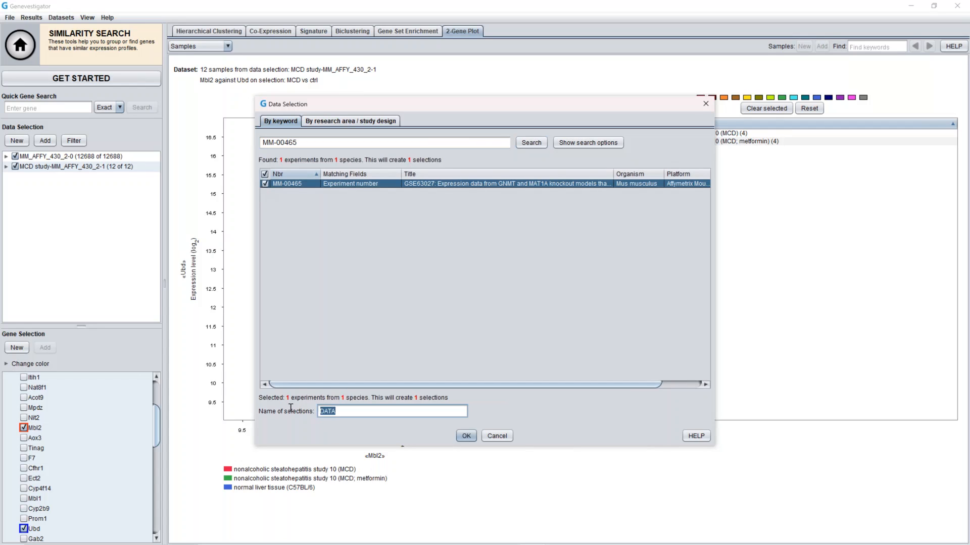
{"action": "type", "text": "HCC study"}
{"action": "left_click", "coordinate": [464, 434]}
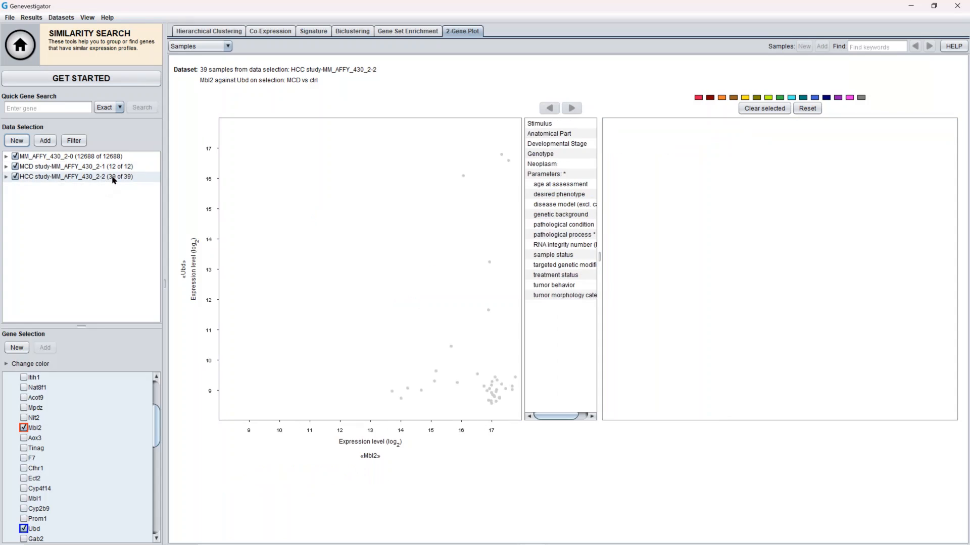
Open the Perturbations condition search for the HCC study selection
{"action": "left_click", "coordinate": [6, 177]}
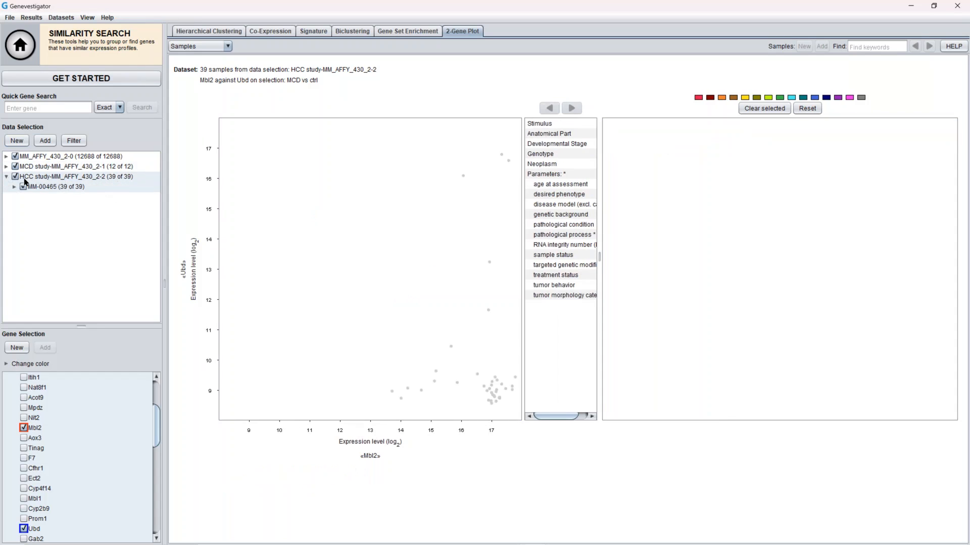
{"action": "left_click", "coordinate": [14, 187]}
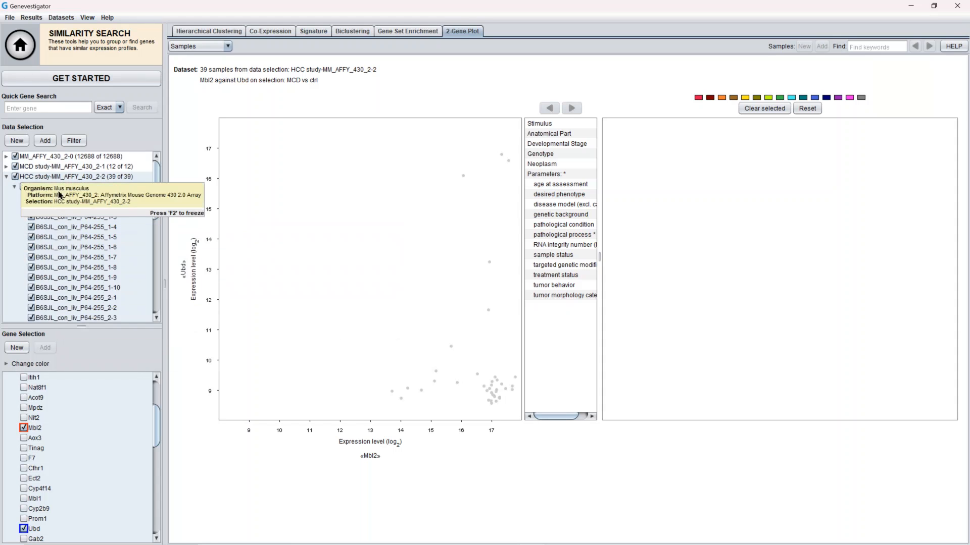
{"action": "left_click", "coordinate": [26, 47]}
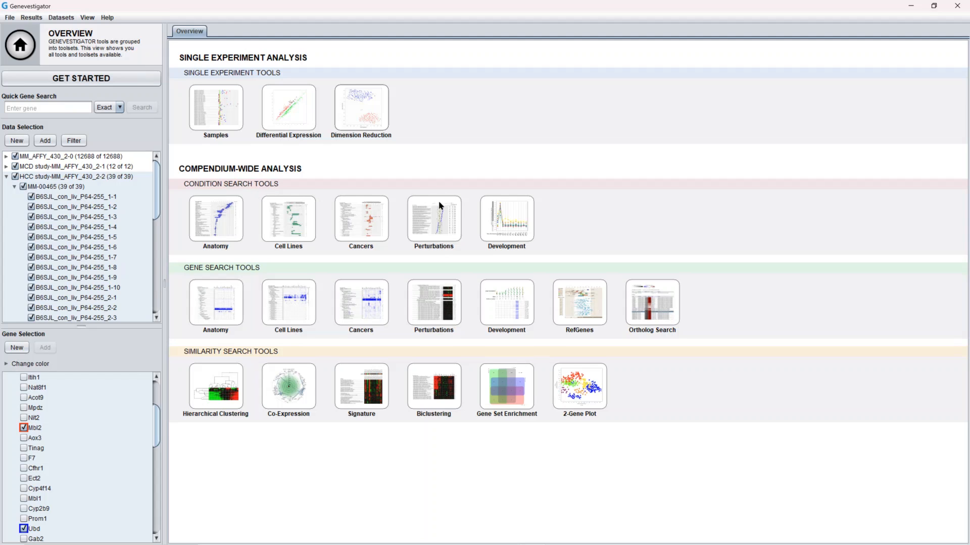
{"action": "left_click", "coordinate": [448, 211]}
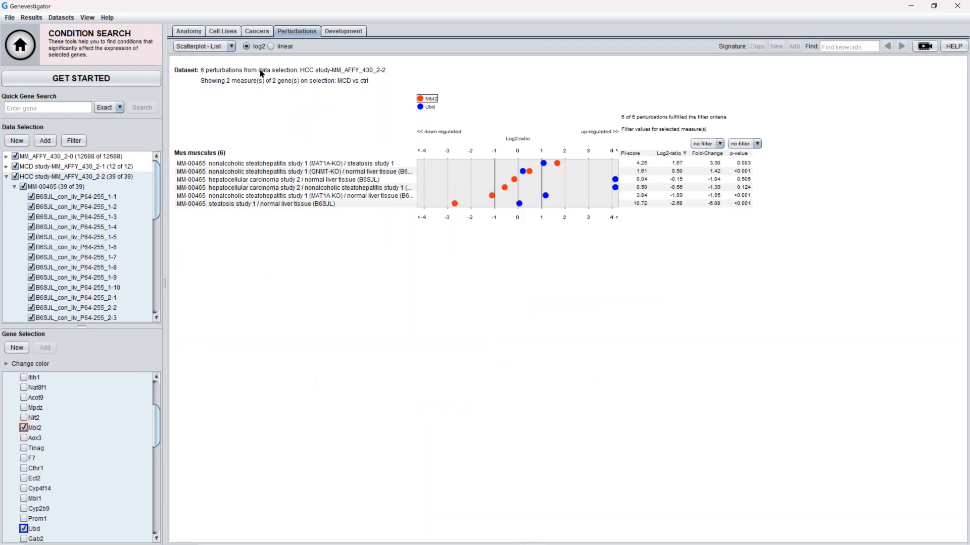
Show the perturbations as Scatterplot - Tree and display the filter values for Ubd
{"action": "left_click", "coordinate": [231, 49]}
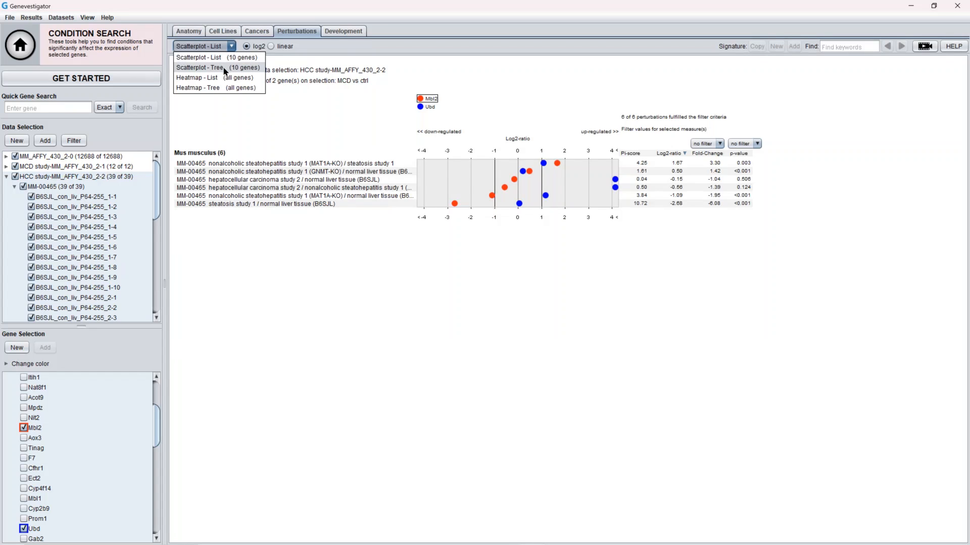
{"action": "left_click", "coordinate": [226, 68]}
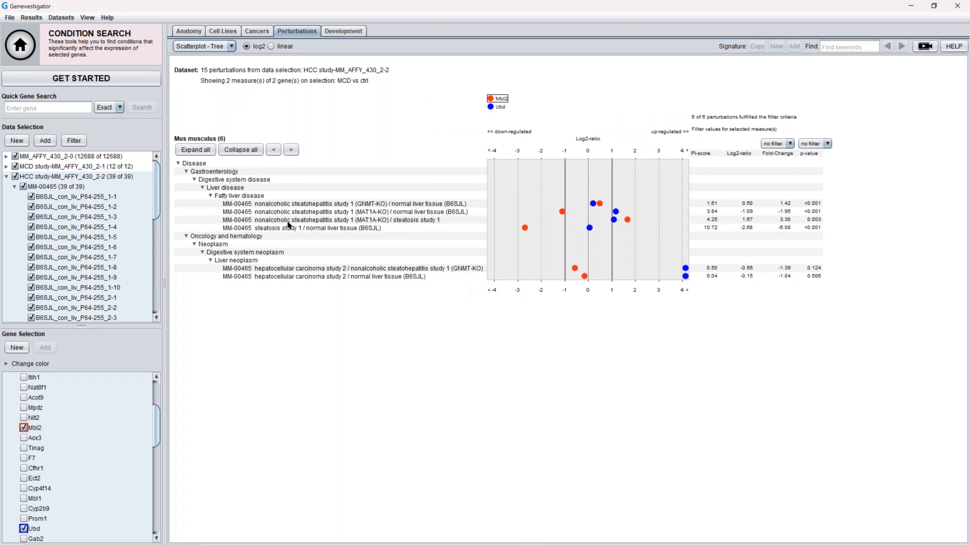
{"action": "mouse_move", "coordinate": [277, 273]}
{"action": "left_click", "coordinate": [500, 107]}
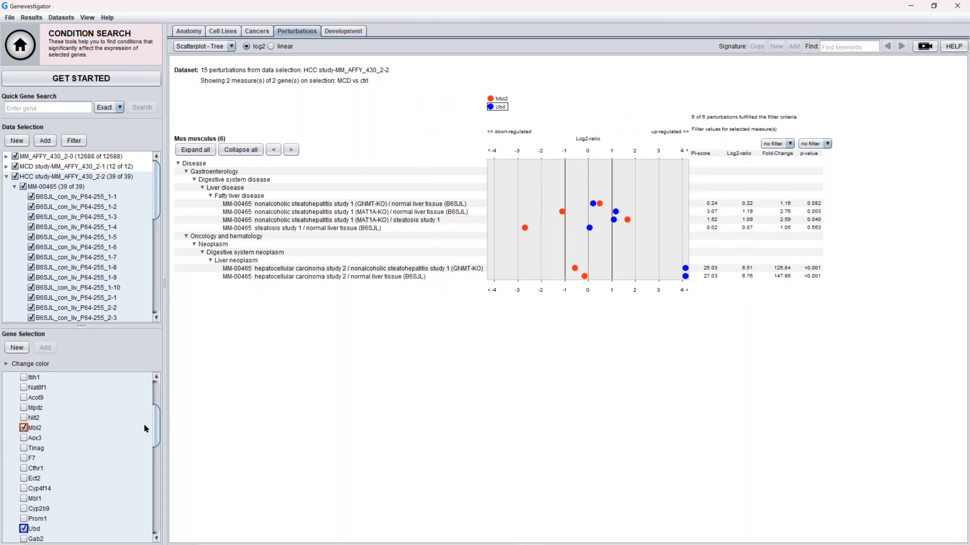
Check the whole MCD vs ctrl gene selection and display the perturbations as Heatmap - Tree
{"action": "left_click_drag", "start_coordinate": [157, 432], "coordinate": [154, 368]}
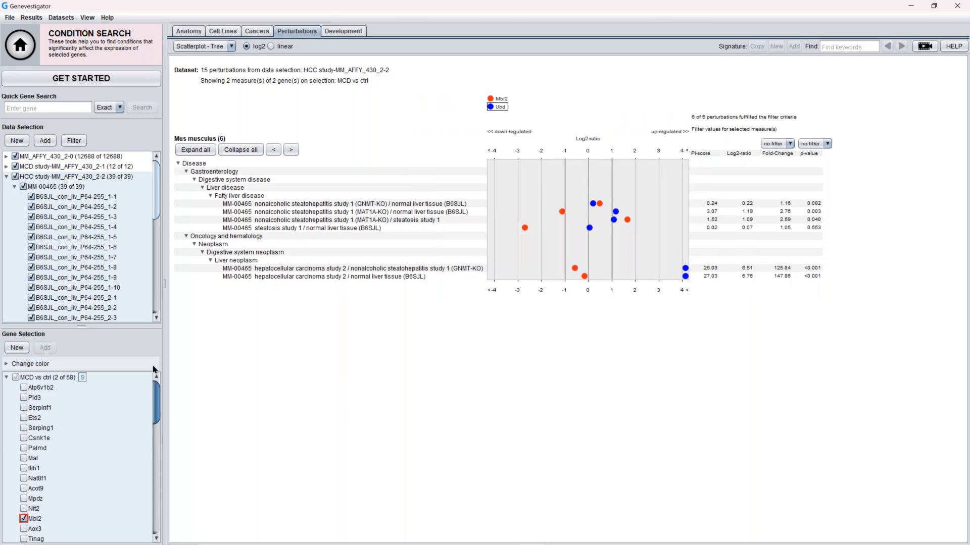
{"action": "left_click", "coordinate": [16, 377]}
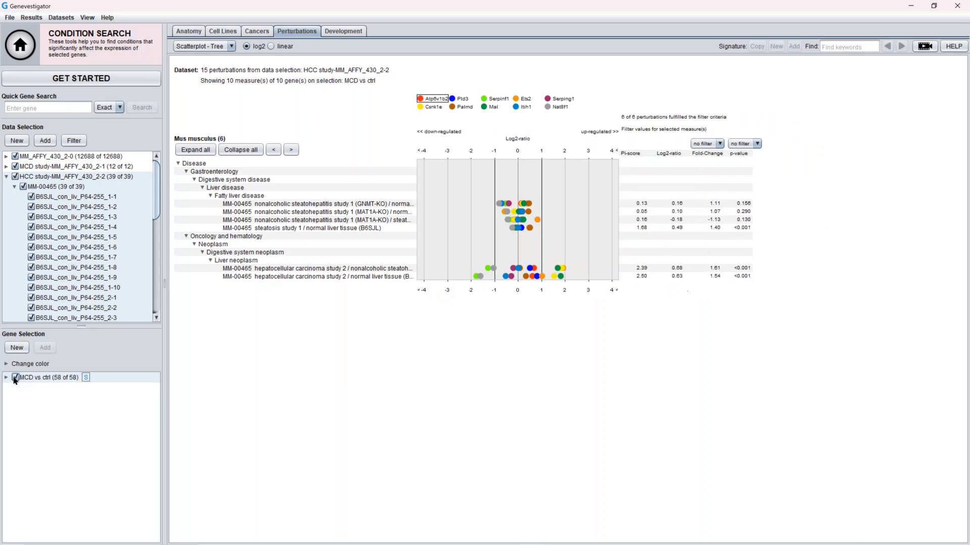
{"action": "left_click", "coordinate": [227, 48]}
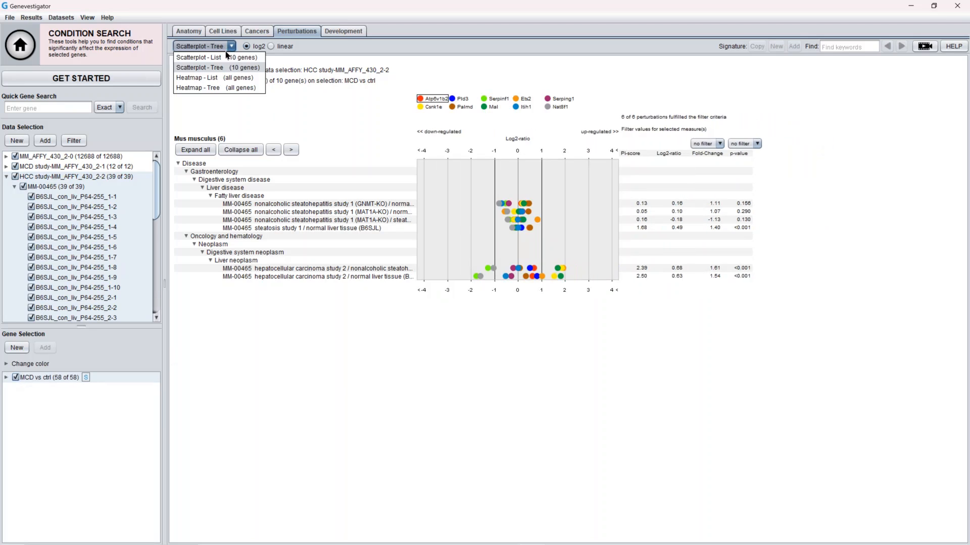
{"action": "left_click", "coordinate": [223, 88]}
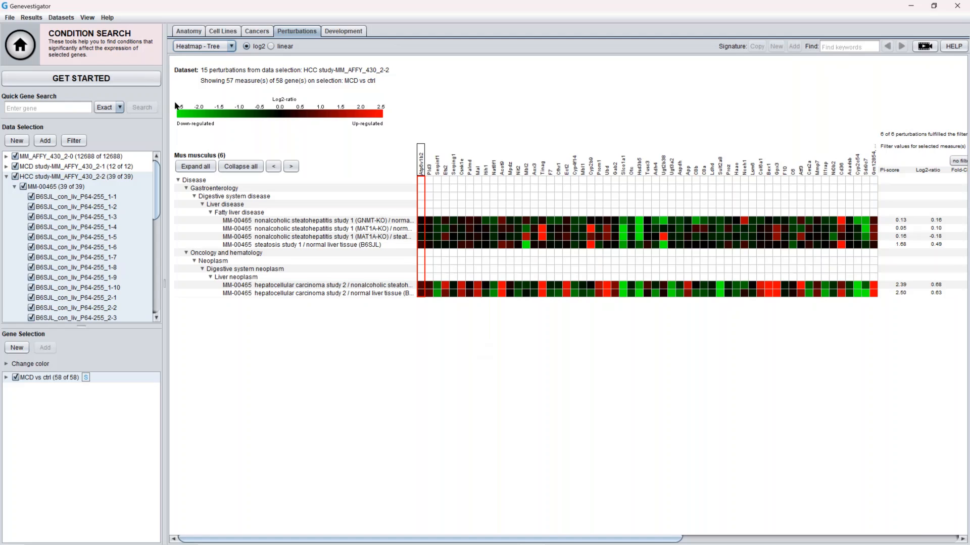
{"action": "left_click", "coordinate": [66, 20]}
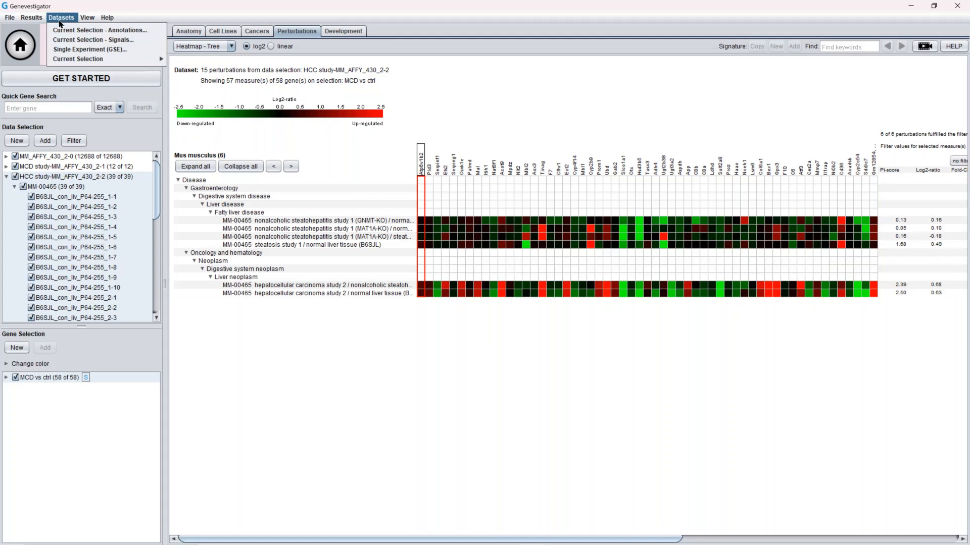
{"action": "mouse_move", "coordinate": [84, 59]}
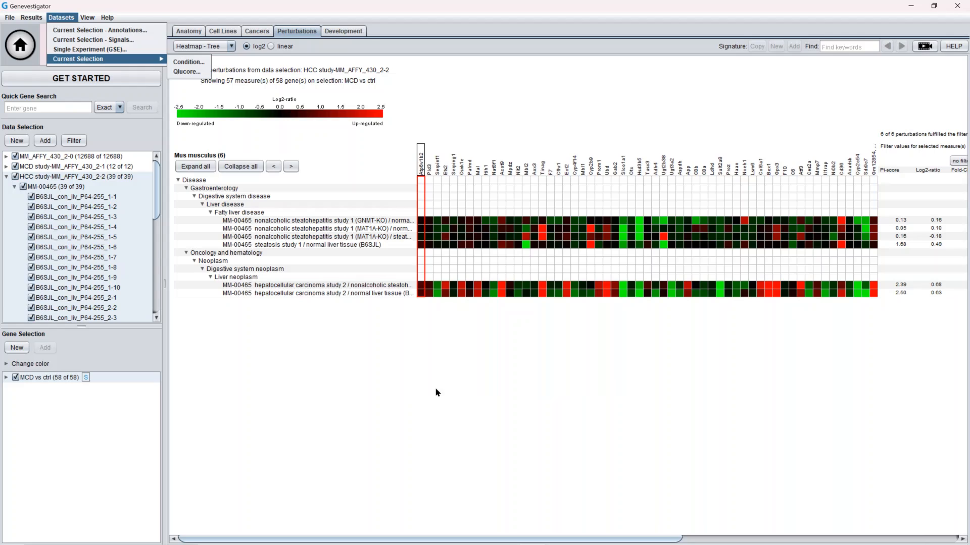
{"action": "left_click", "coordinate": [437, 392]}
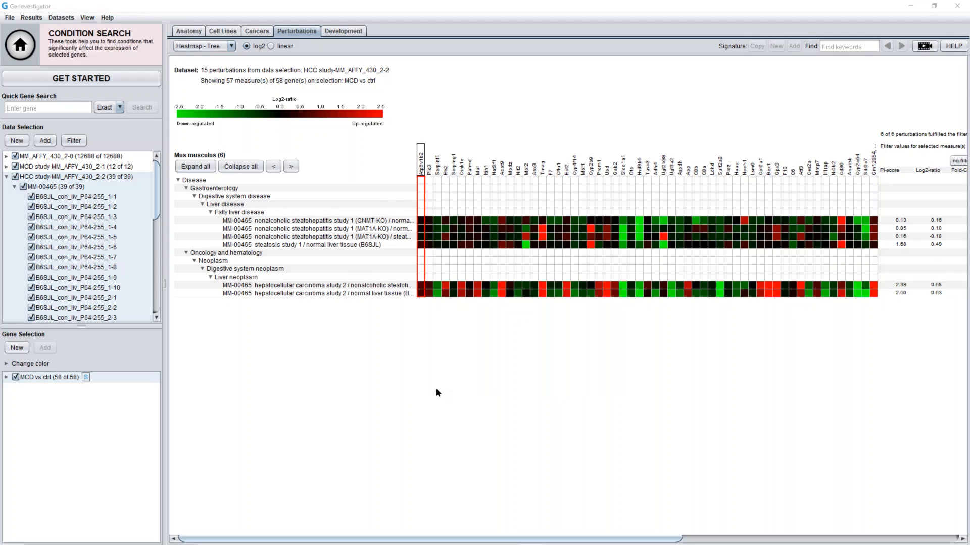
Switch to the NASH Webinar final folder and open the MM-00465 HCC file in Qlucore Omics Explorer
{"action": "key", "text": "super+Tab"}
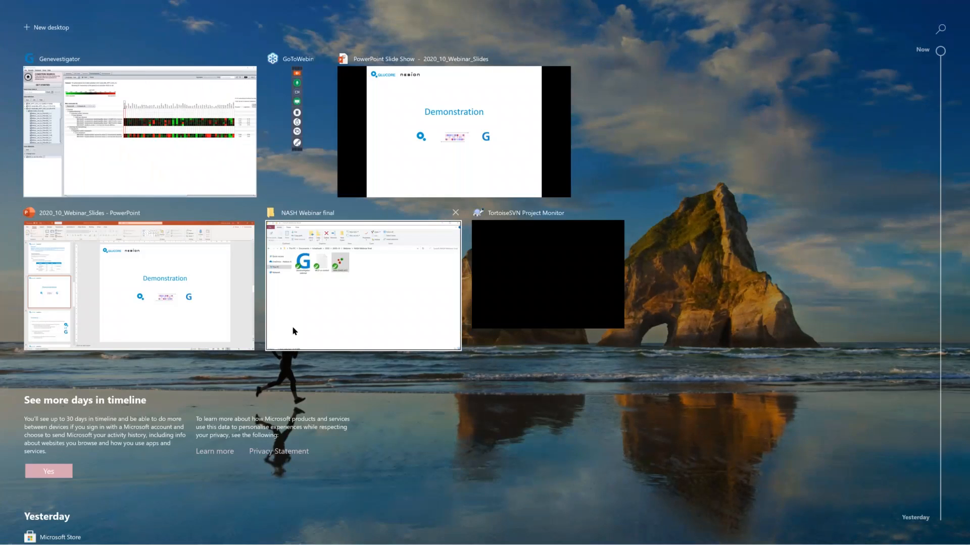
{"action": "left_click", "coordinate": [292, 331]}
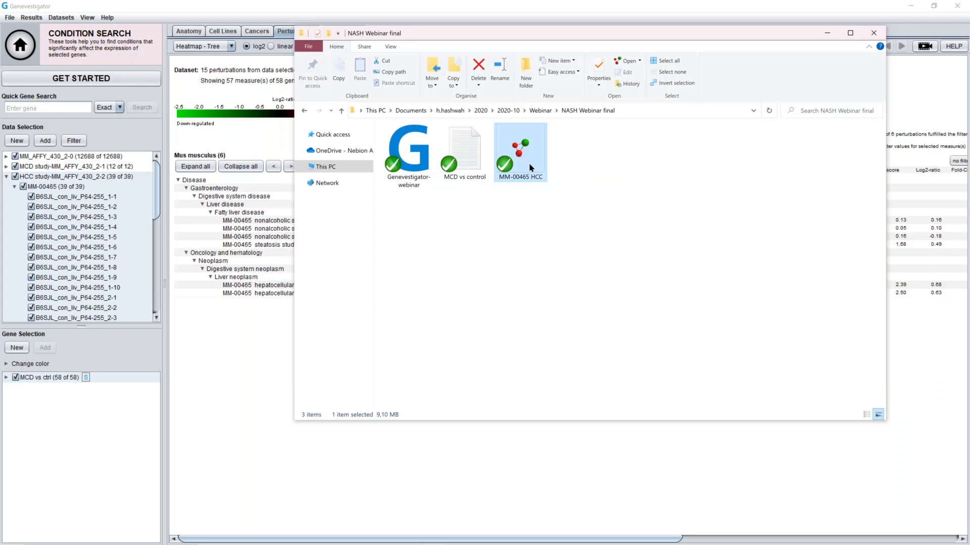
{"action": "double_click", "coordinate": [531, 168]}
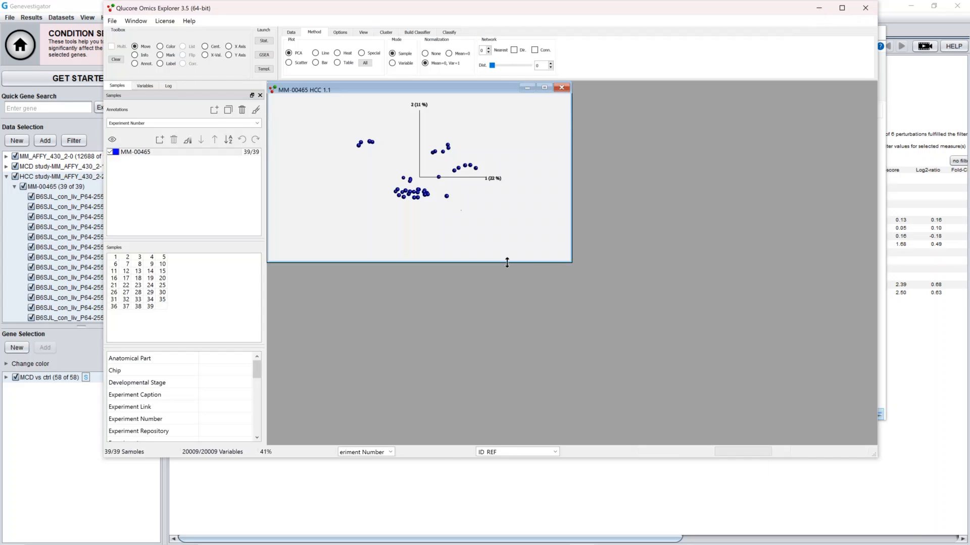
Colour the samples in the PCA plot by the Stimulus annotation
{"action": "left_click_drag", "start_coordinate": [572, 262], "coordinate": [784, 394]}
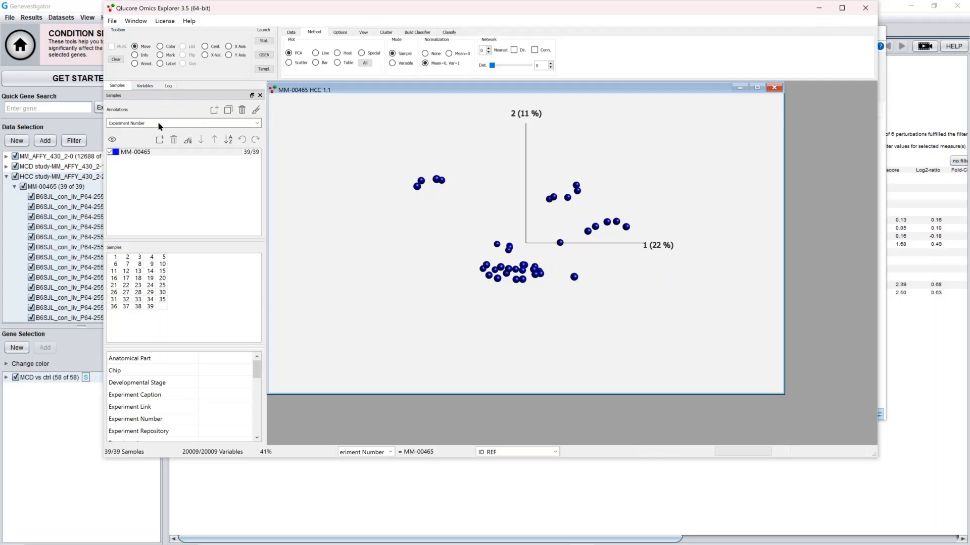
{"action": "left_click", "coordinate": [257, 125]}
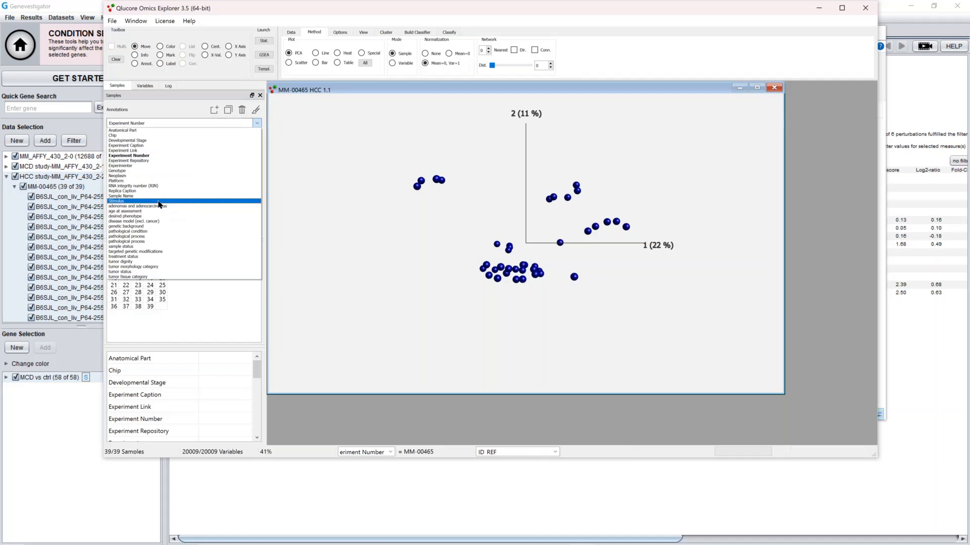
{"action": "left_click", "coordinate": [159, 202]}
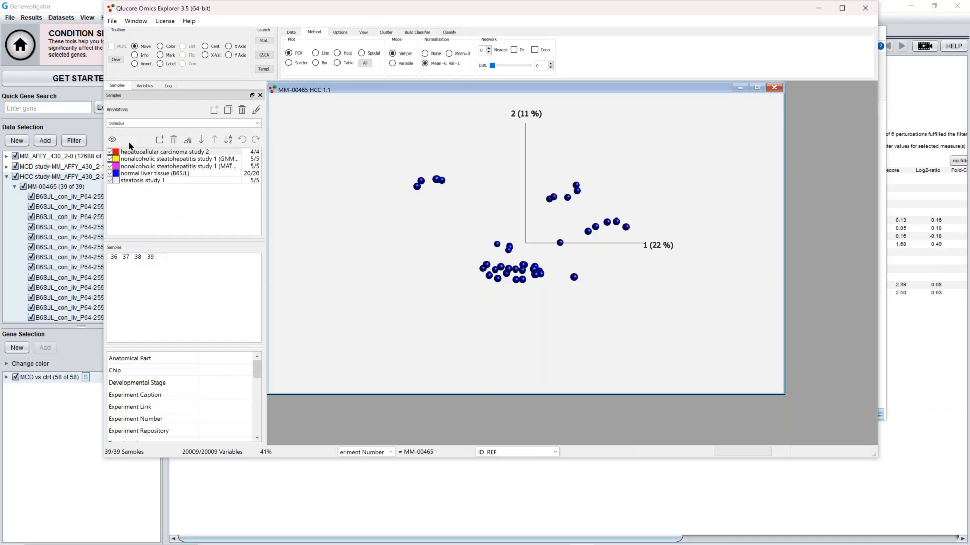
{"action": "left_click", "coordinate": [256, 112]}
{"action": "left_click_drag", "start_coordinate": [537, 236], "coordinate": [608, 274]}
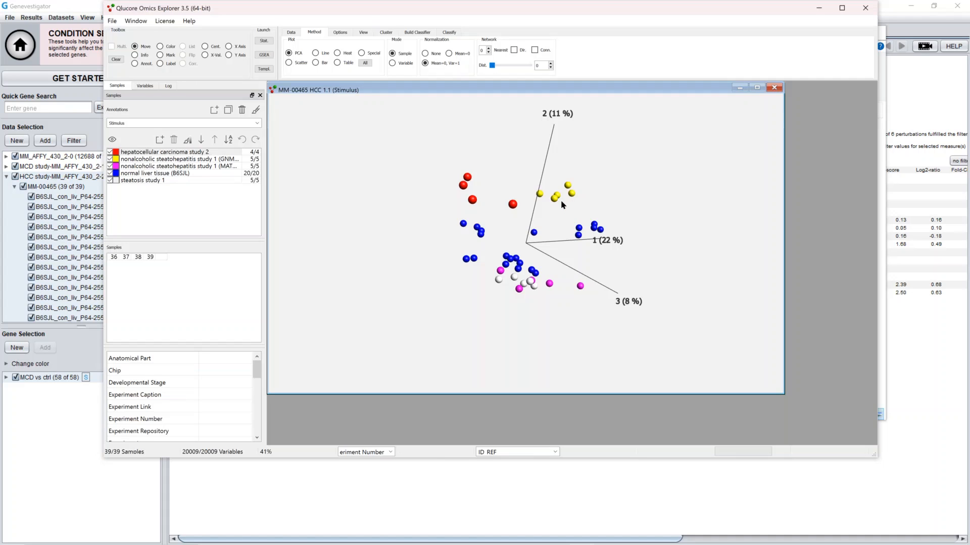
{"action": "left_click_drag", "start_coordinate": [550, 198], "coordinate": [533, 192]}
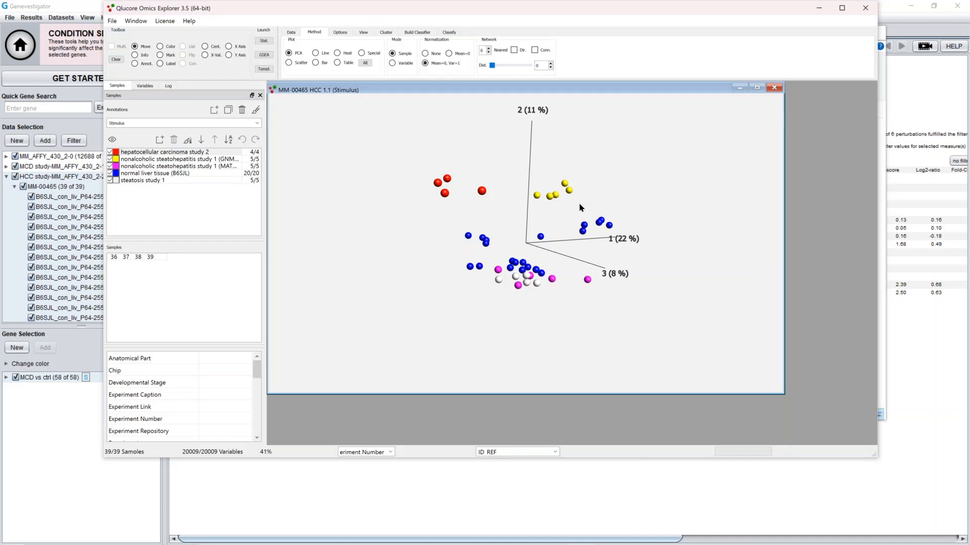
Switch to the PowerPoint slide show of the webinar slides
{"action": "key", "text": "super+Tab"}
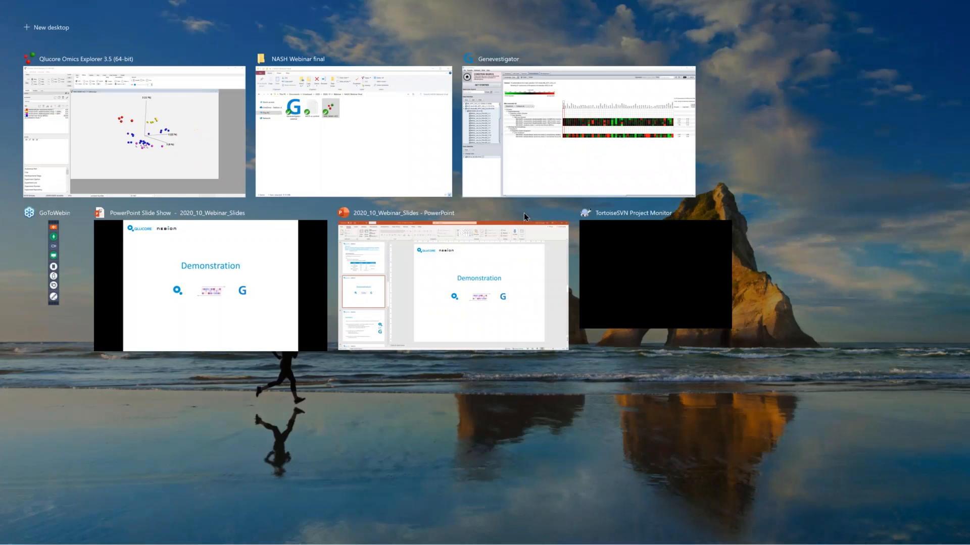
{"action": "left_click", "coordinate": [269, 288]}
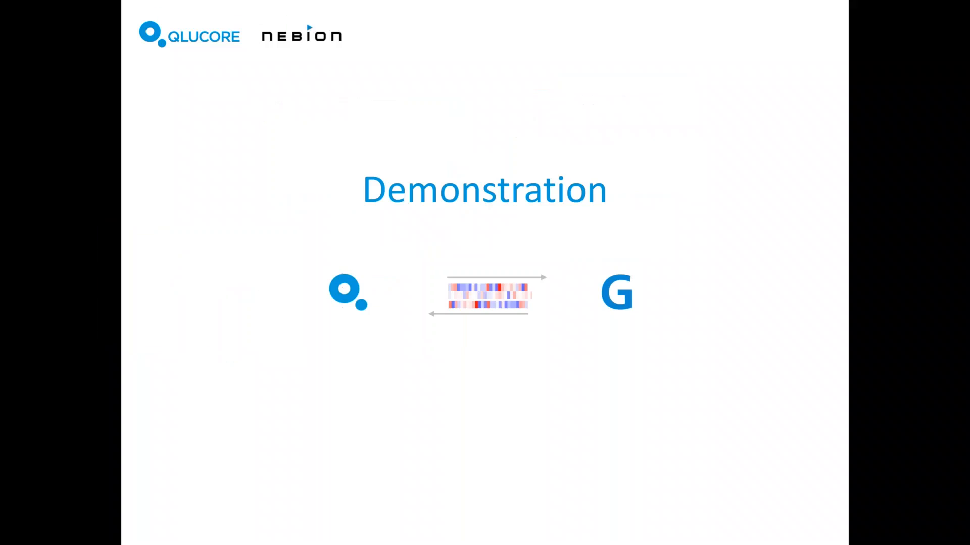